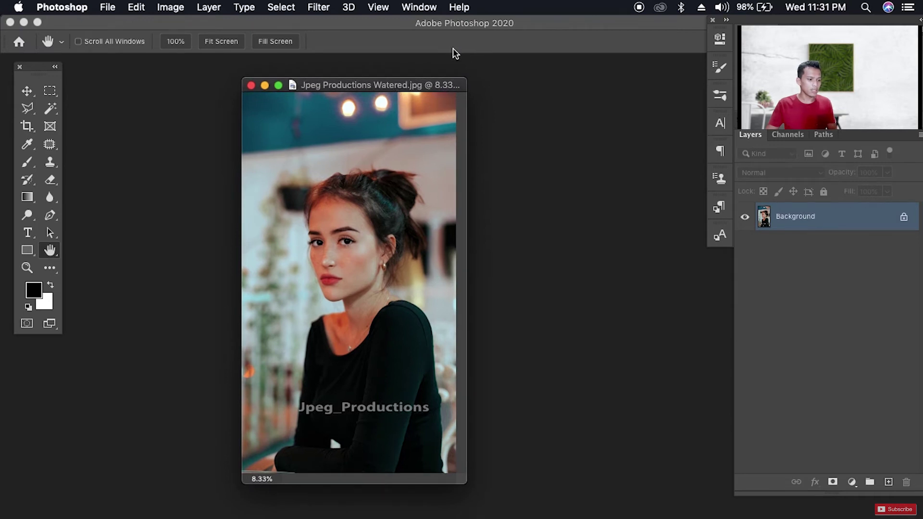
# Step: Duplicate the Background layer twice and hide the original Background and the first copy
pyautogui.press('f')
pyautogui.moveTo(452, 198); pyautogui.dragTo(390, 234)
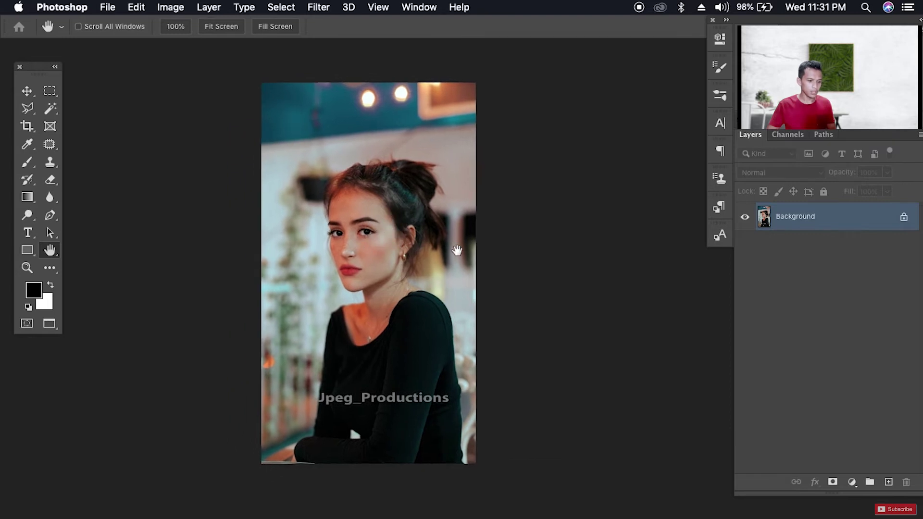
pyautogui.moveTo(385, 313); pyautogui.dragTo(410, 300)
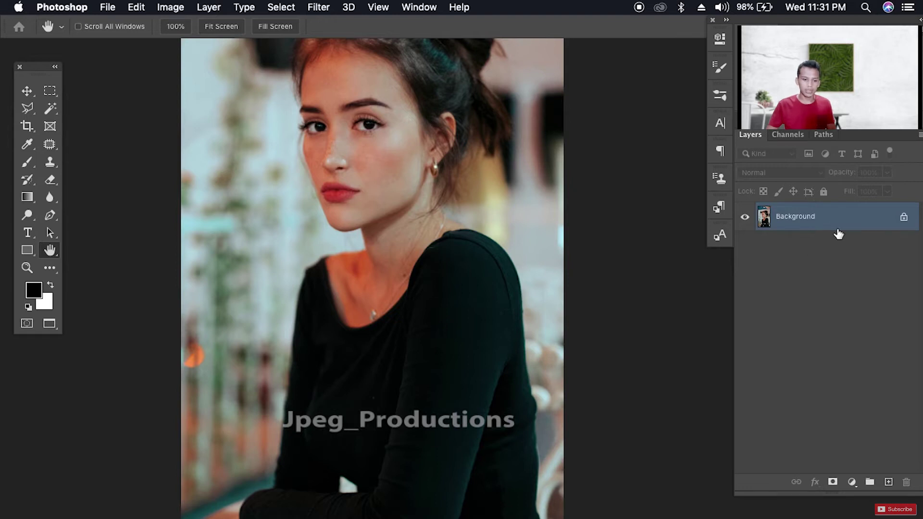
pyautogui.moveTo(853, 223); pyautogui.dragTo(889, 480)
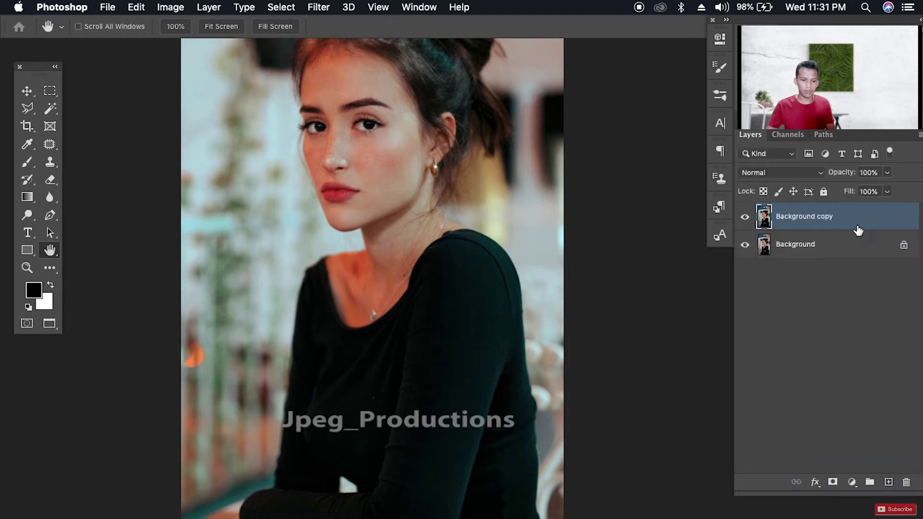
pyautogui.moveTo(843, 222); pyautogui.dragTo(888, 482)
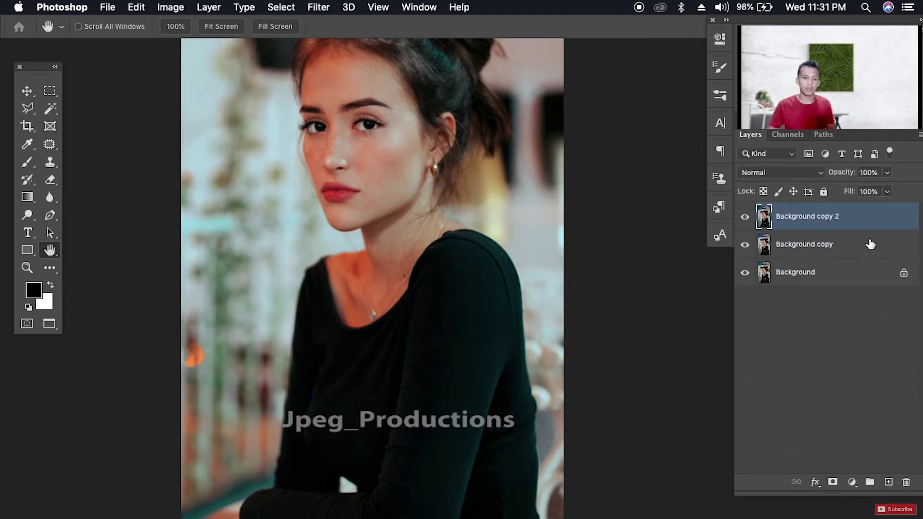
pyautogui.click(745, 245)
pyautogui.click(745, 273)
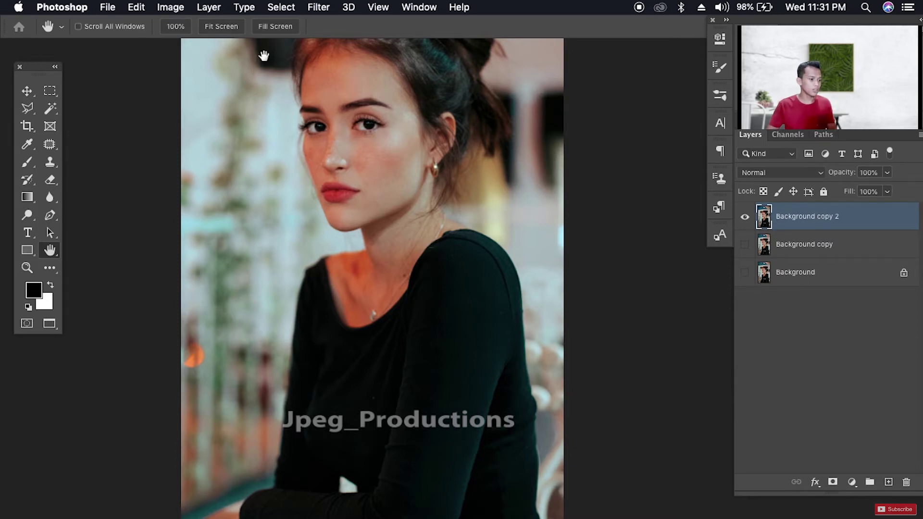
# Step: Select the letters "Jpeg" of the watermark on the Background copy 2 layer with the Magic Wand tool
pyautogui.click(50, 108)
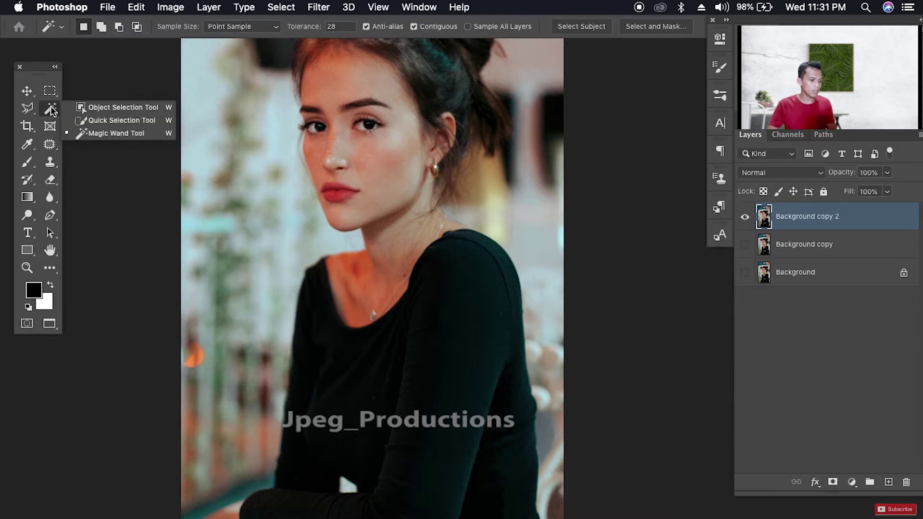
pyautogui.click(115, 135)
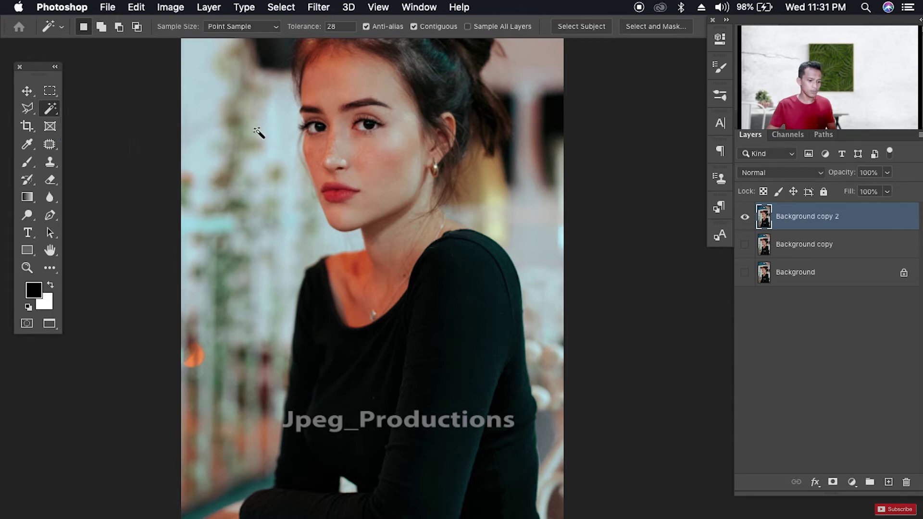
pyautogui.press('h')
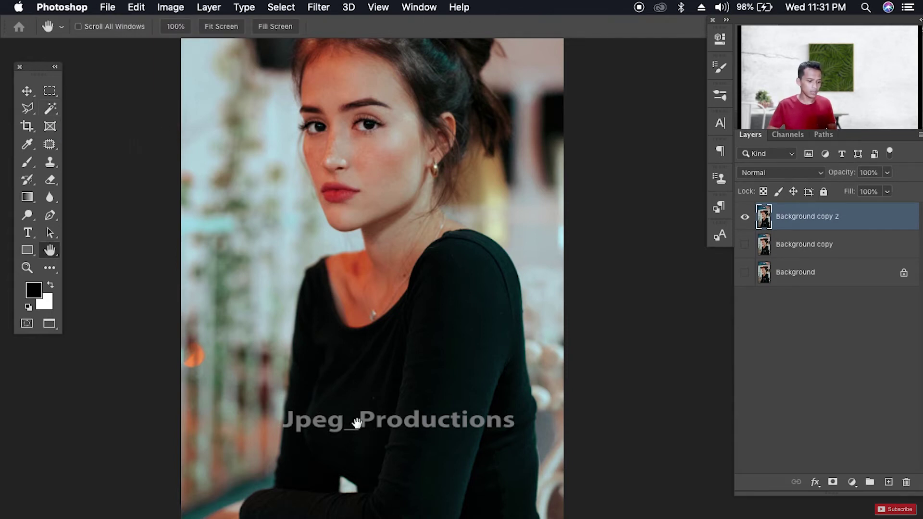
pyautogui.moveTo(333, 422); pyautogui.dragTo(435, 380)
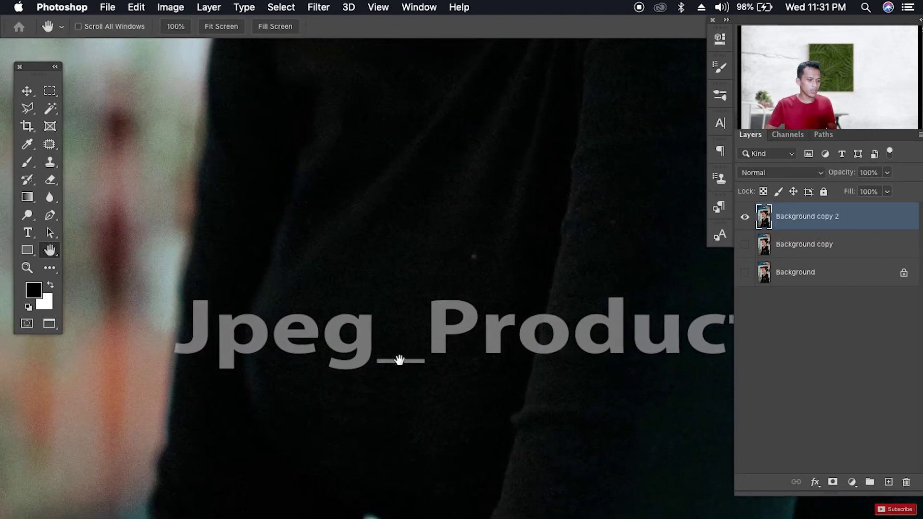
pyautogui.press('w')
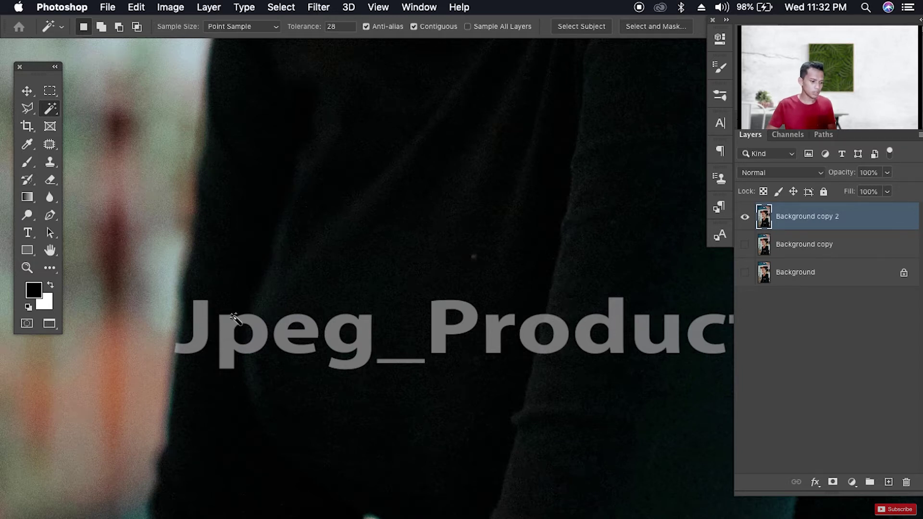
pyautogui.click(198, 336)
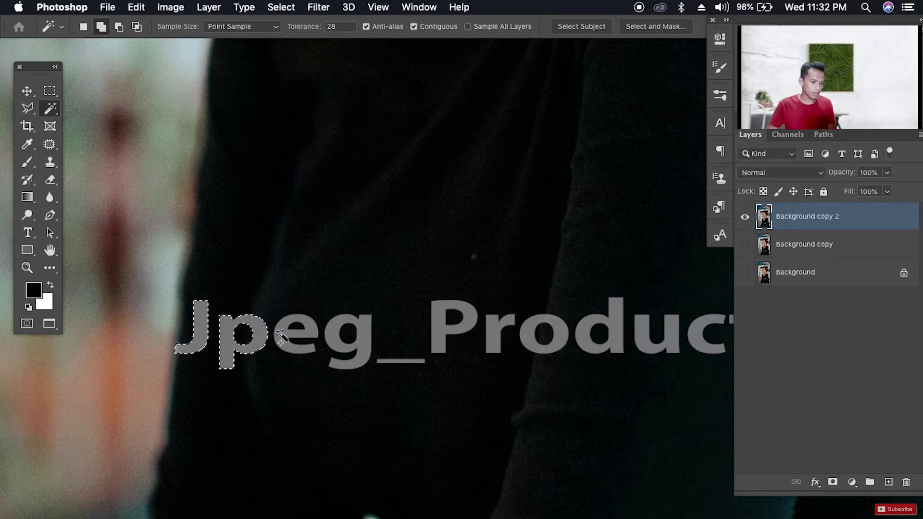
pyautogui.keyDown('shift'); pyautogui.click(281, 334); pyautogui.keyUp('shift')
pyautogui.keyDown('shift'); pyautogui.click(337, 326); pyautogui.keyUp('shift')
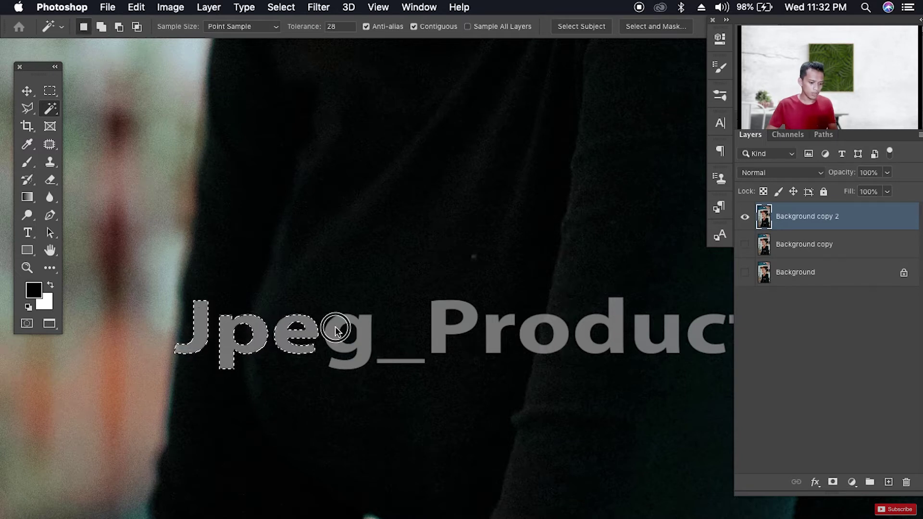
# Step: Add the underscore and the letters "Prod" of the watermark to the Magic Wand selection
pyautogui.press('space')
pyautogui.moveTo(383, 389); pyautogui.dragTo(441, 392)
pyautogui.keyDown('shift'); pyautogui.click(465, 311); pyautogui.keyUp('shift')
pyautogui.press('space')
pyautogui.moveTo(501, 316); pyautogui.dragTo(272, 340)
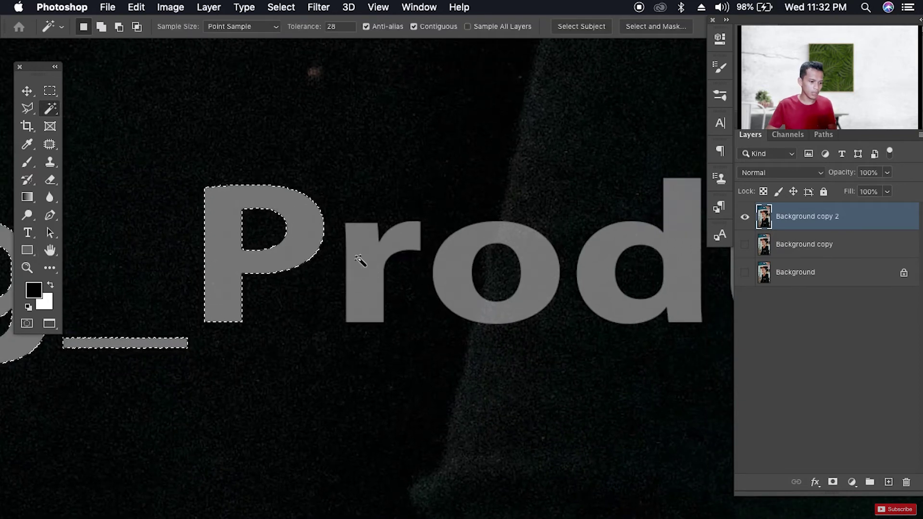
pyautogui.press('shift')
pyautogui.press('shift')
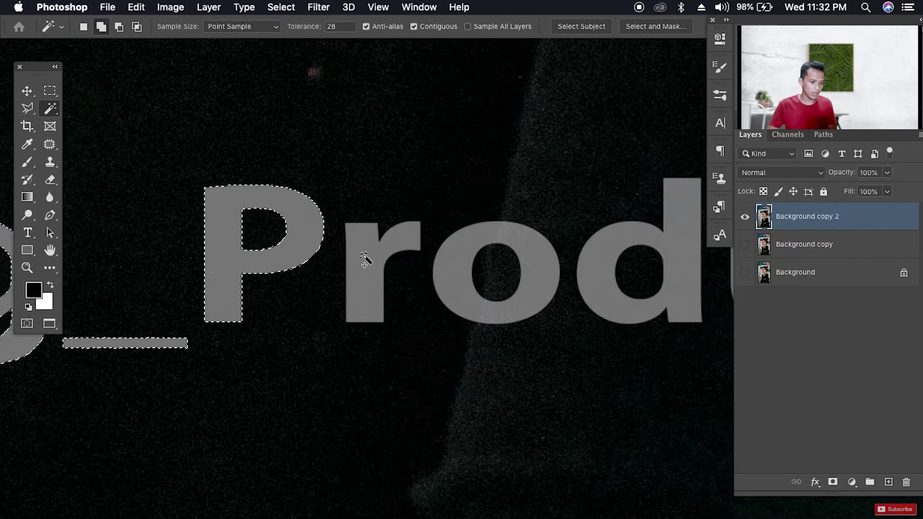
pyautogui.keyDown('shift'); pyautogui.click(367, 260); pyautogui.keyUp('shift')
pyautogui.keyDown('shift'); pyautogui.click(464, 265); pyautogui.keyUp('shift')
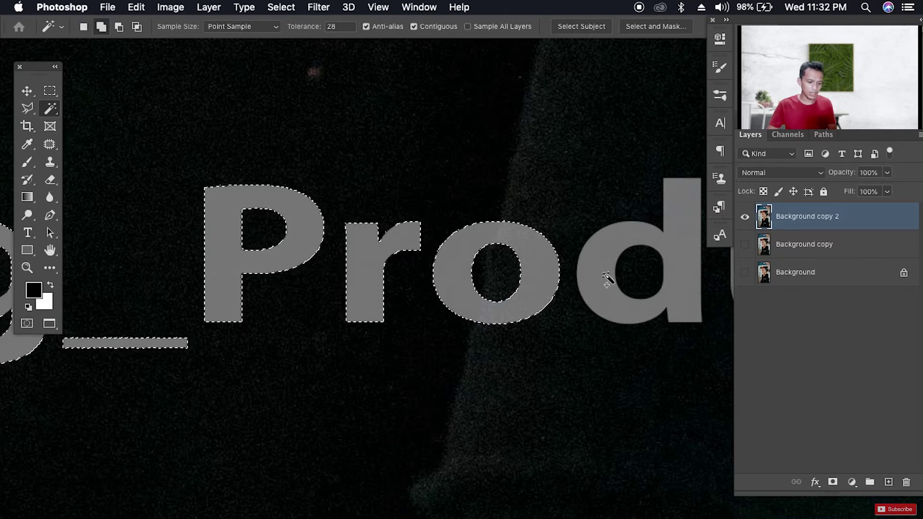
pyautogui.press('space')
pyautogui.moveTo(604, 295); pyautogui.dragTo(226, 305)
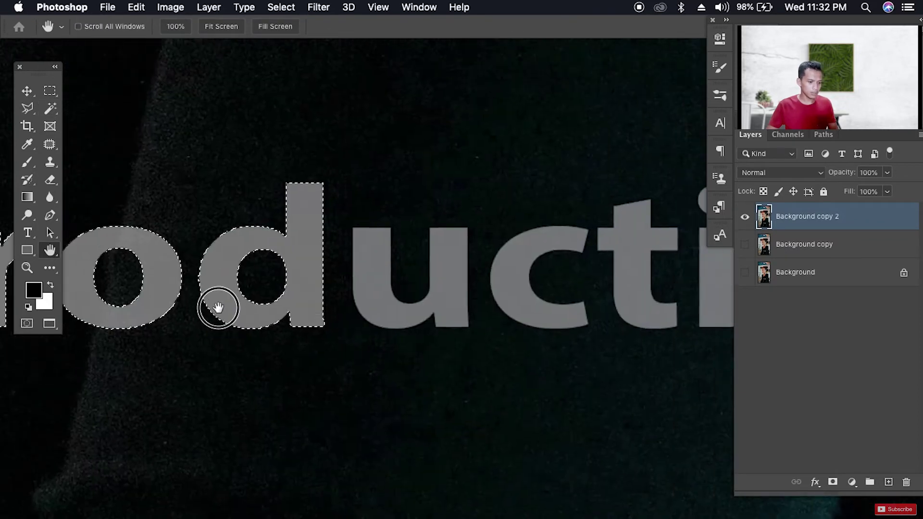
# Step: Add the remaining letters "uctions", including the dot of the i, to the watermark selection
pyautogui.keyDown('shift'); pyautogui.click(468, 293); pyautogui.keyUp('shift')
pyautogui.press('space')
pyautogui.moveTo(518, 323); pyautogui.dragTo(283, 315)
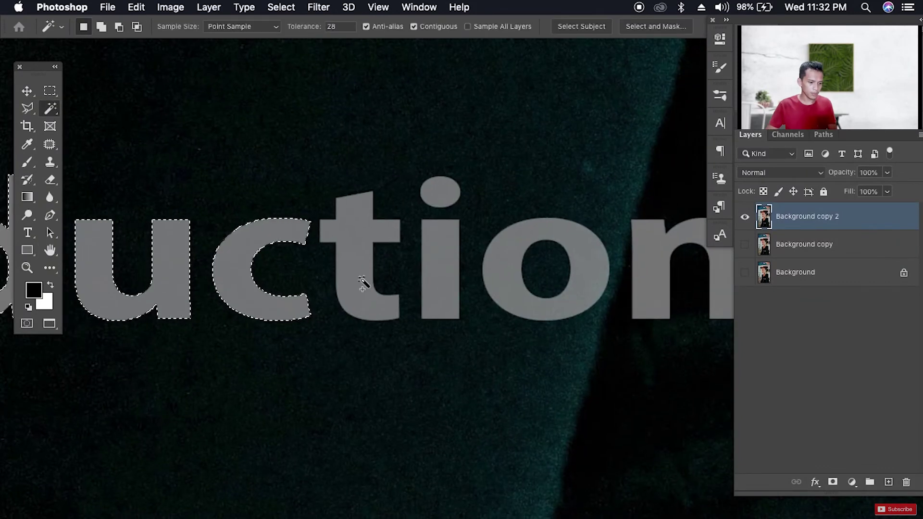
pyautogui.keyDown('shift'); pyautogui.click(439, 260); pyautogui.keyUp('shift')
pyautogui.keyDown('shift'); pyautogui.click(442, 194); pyautogui.keyUp('shift')
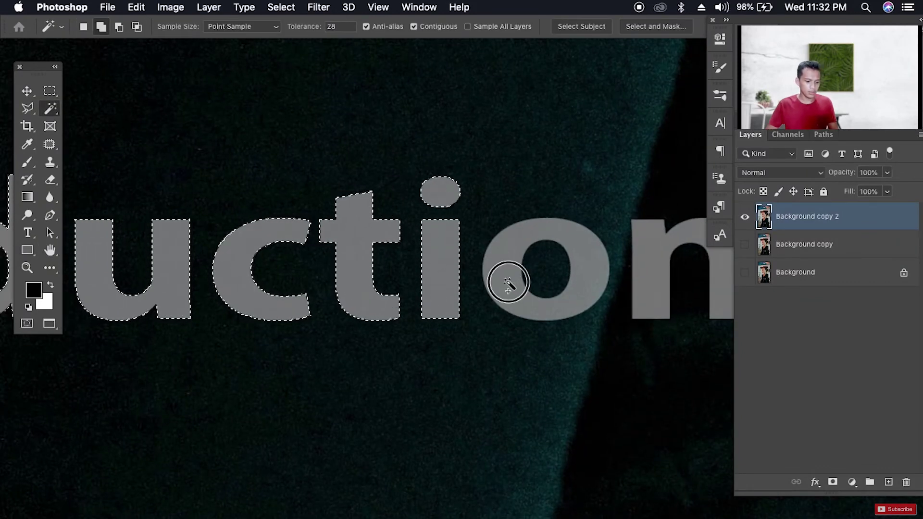
pyautogui.keyDown('shift'); pyautogui.click(511, 282); pyautogui.keyUp('shift')
pyautogui.press('space')
pyautogui.moveTo(470, 282); pyautogui.dragTo(228, 286)
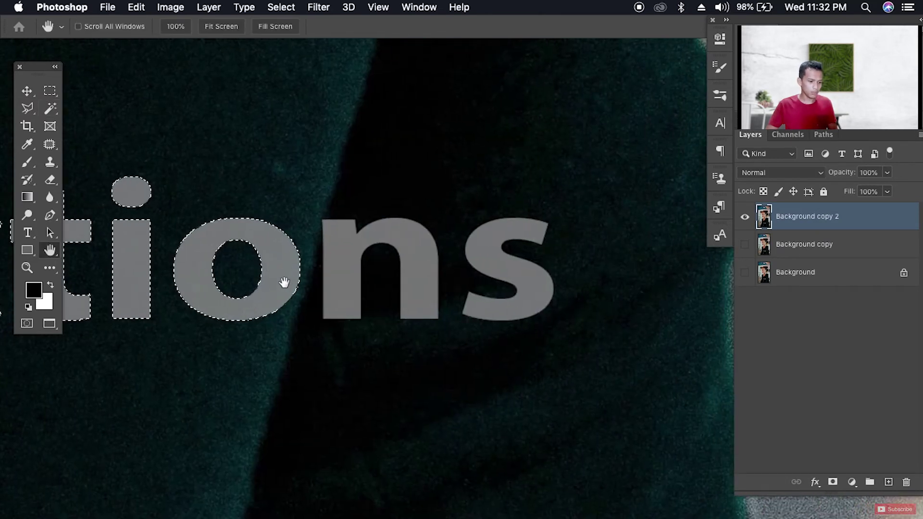
pyautogui.keyDown('shift'); pyautogui.click(346, 273); pyautogui.keyUp('shift')
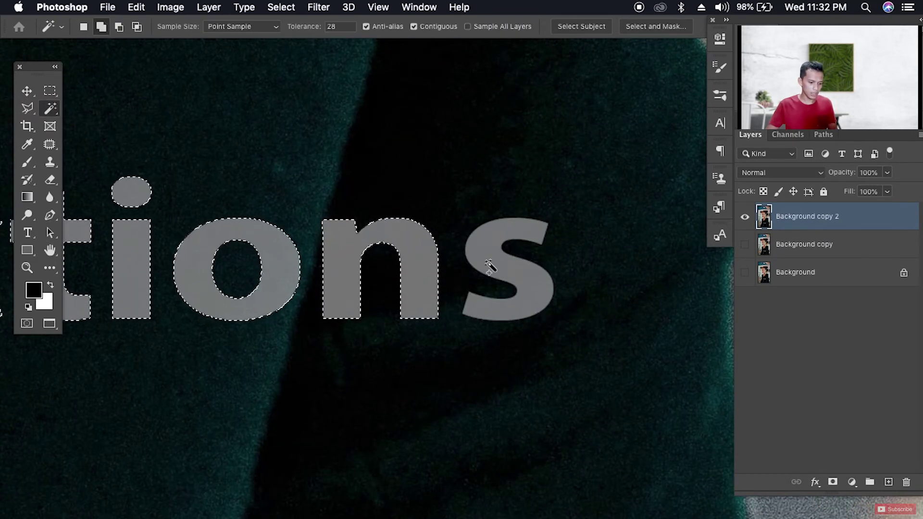
pyautogui.keyDown('shift'); pyautogui.click(485, 268); pyautogui.keyUp('shift')
# Step: Expand the selection around the watermark text by 1 pixel
pyautogui.press('space')
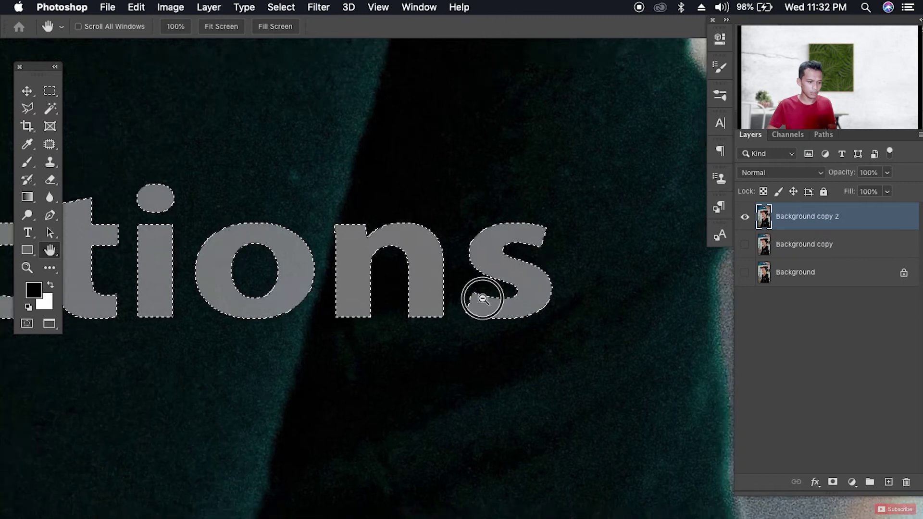
pyautogui.moveTo(501, 297); pyautogui.dragTo(445, 297)
pyautogui.moveTo(404, 247); pyautogui.dragTo(433, 377)
pyautogui.moveTo(518, 332)
pyautogui.mouseDown()
pyautogui.moveTo(480, 332)
pyautogui.moveTo(500, 331)
pyautogui.mouseUp()
pyautogui.moveTo(482, 255); pyautogui.dragTo(480, 338)
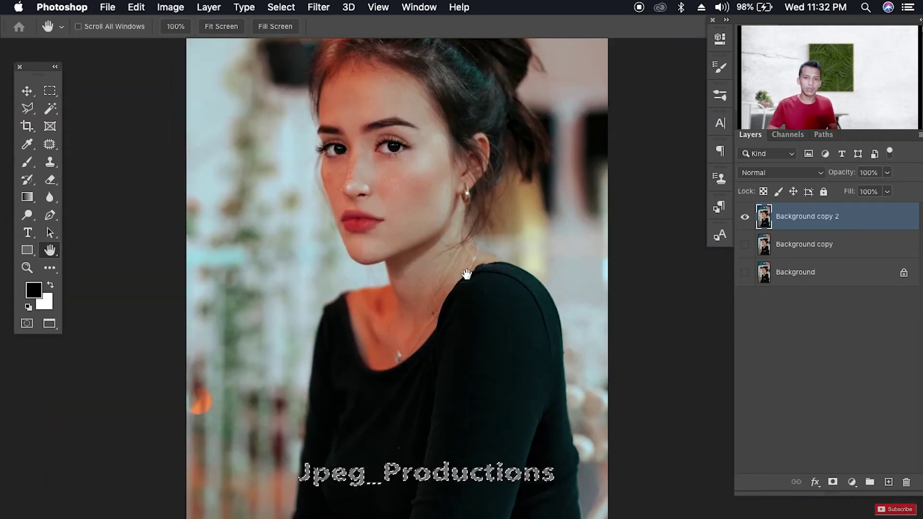
pyautogui.moveTo(428, 375); pyautogui.dragTo(420, 350)
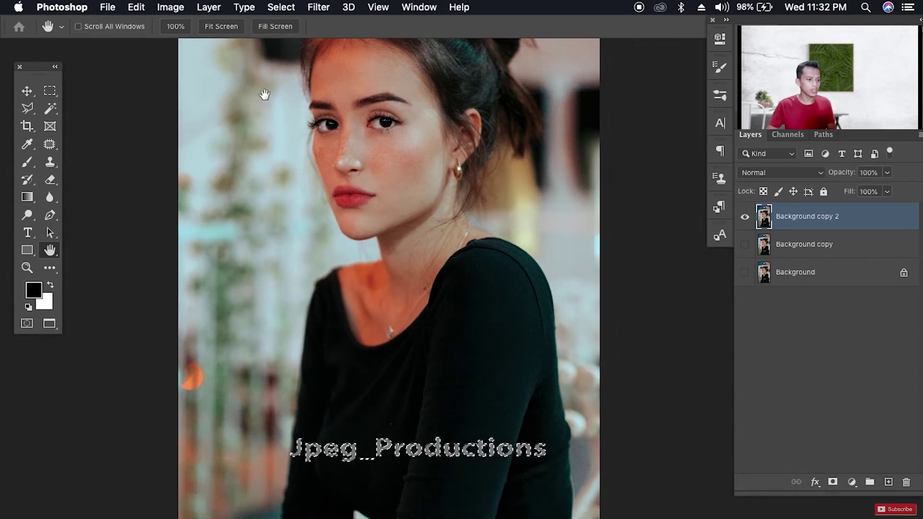
pyautogui.click(281, 7)
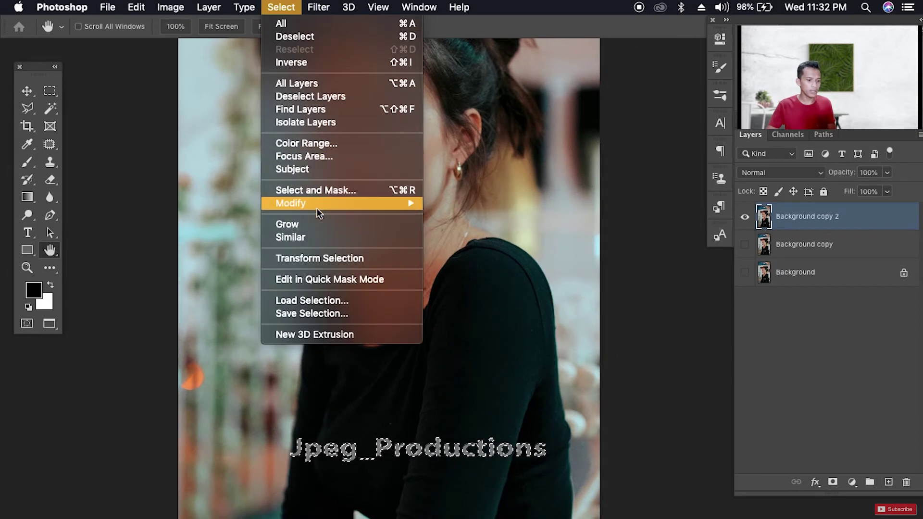
pyautogui.moveTo(317, 204)
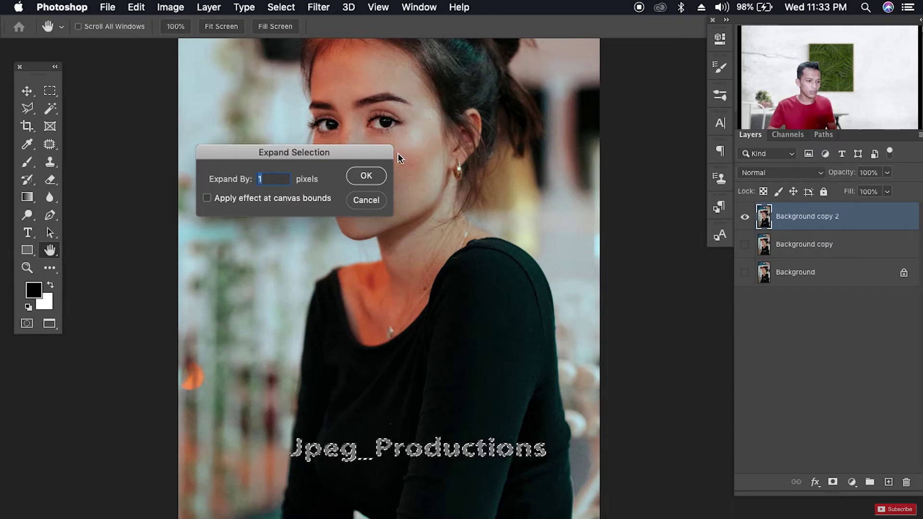
pyautogui.click(379, 178)
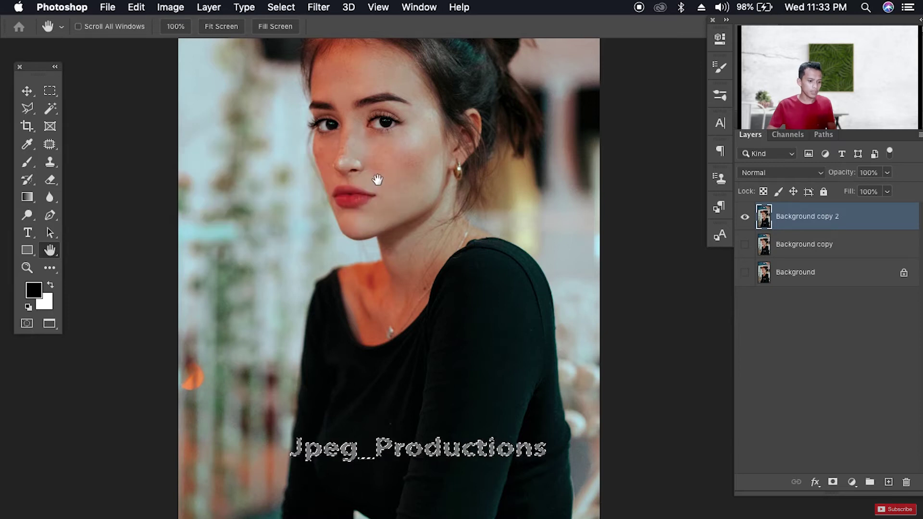
# Step: Check the expanded selection's edges around the letters and apply a Fill to remove the watermark from the black top
pyautogui.moveTo(380, 457); pyautogui.dragTo(371, 374)
pyautogui.moveTo(428, 373); pyautogui.dragTo(521, 381)
pyautogui.moveTo(392, 289); pyautogui.dragTo(420, 295)
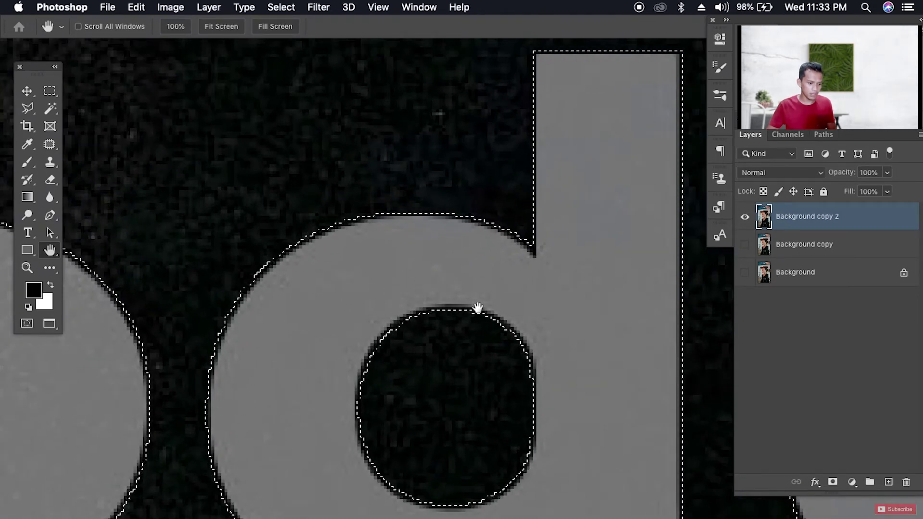
pyautogui.moveTo(584, 308); pyautogui.dragTo(467, 309)
pyautogui.moveTo(566, 327); pyautogui.dragTo(499, 342)
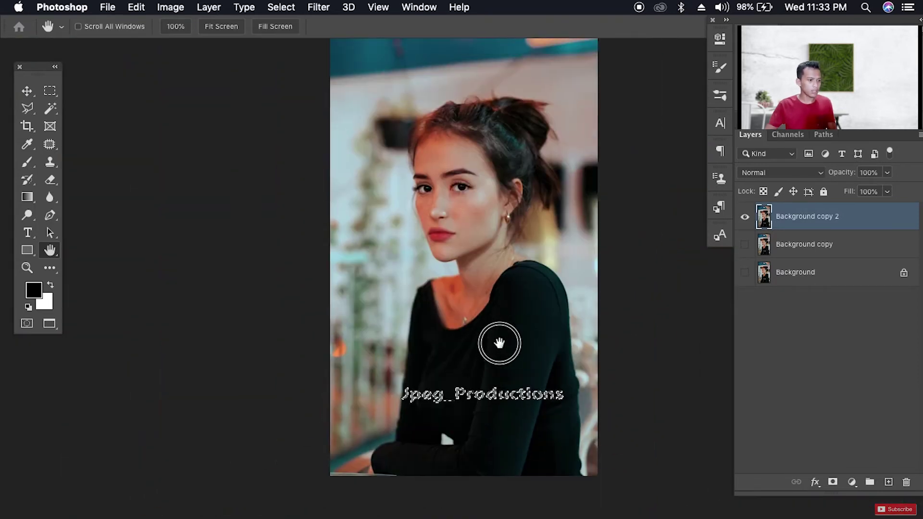
pyautogui.click(139, 10)
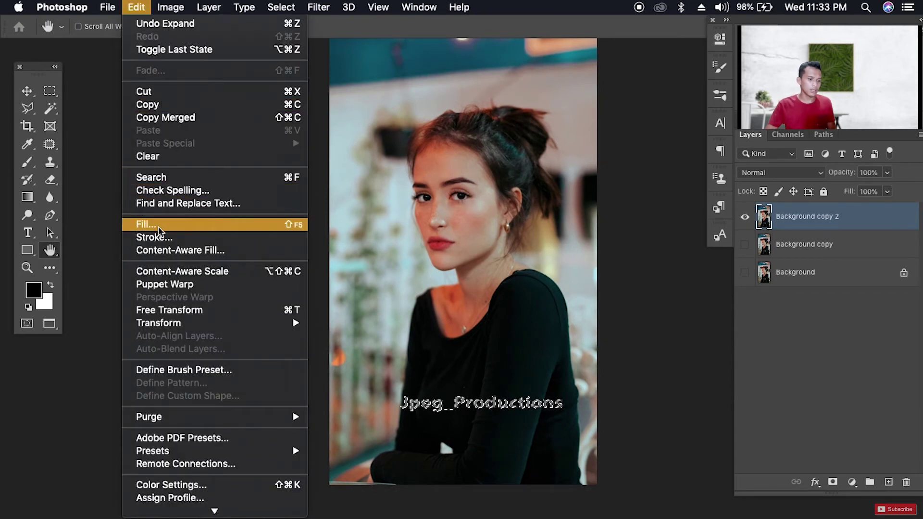
pyautogui.click(158, 227)
pyautogui.moveTo(265, 135); pyautogui.dragTo(285, 144)
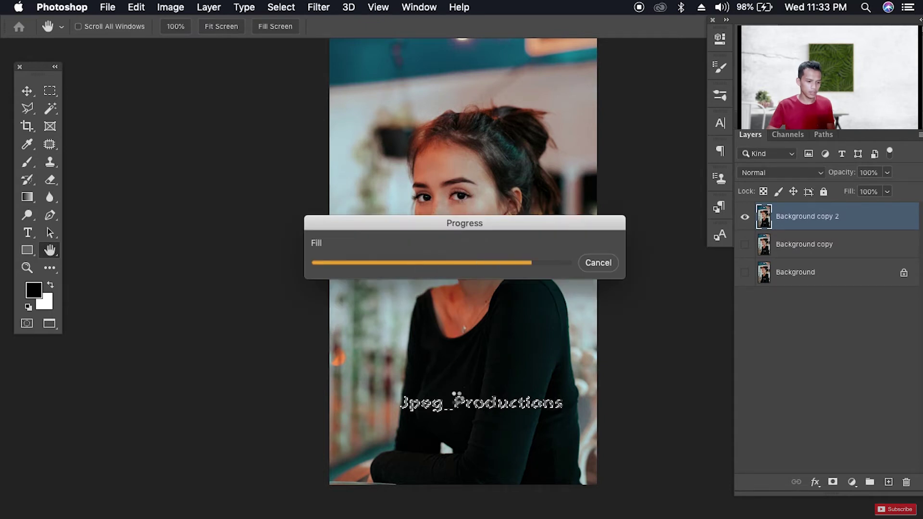
# Step: Inspect the filled area on the black top and clear the selection
pyautogui.click(509, 414)
pyautogui.moveTo(509, 414); pyautogui.dragTo(269, 377)
pyautogui.moveTo(557, 383); pyautogui.dragTo(501, 384)
pyautogui.moveTo(550, 391); pyautogui.dragTo(465, 387)
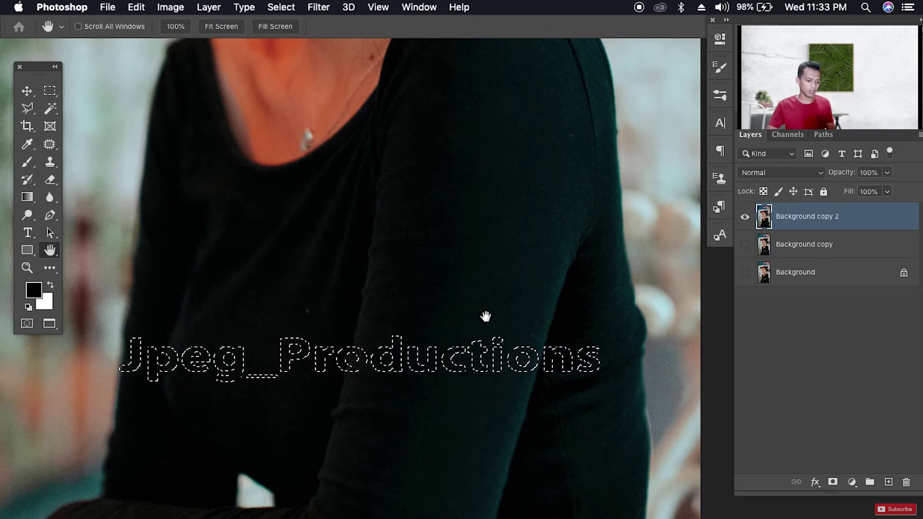
pyautogui.press('super+d')
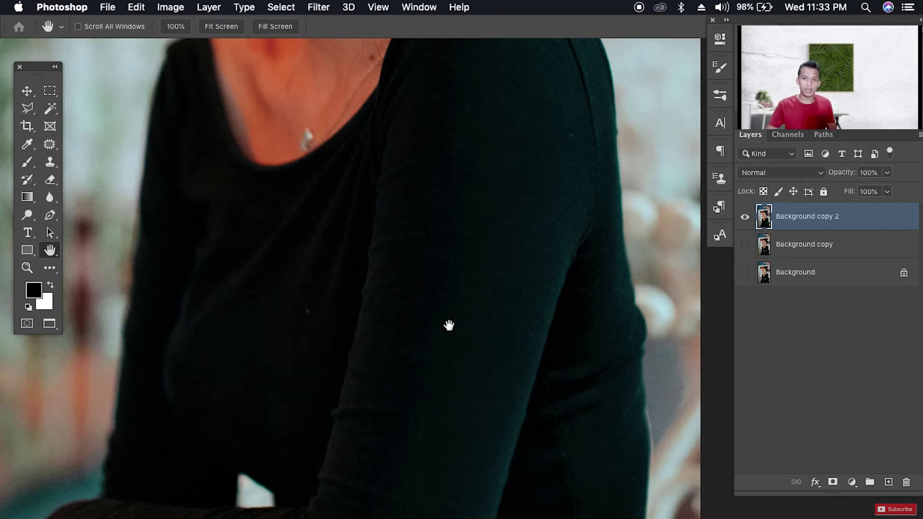
# Step: Activate the Clone Stamp tool and add a new empty layer above Background copy 2 for retouching the filled area
pyautogui.moveTo(357, 387); pyautogui.dragTo(605, 380)
pyautogui.moveTo(487, 300)
pyautogui.mouseDown()
pyautogui.moveTo(555, 385)
pyautogui.moveTo(666, 360)
pyautogui.mouseUp()
pyautogui.moveTo(308, 358); pyautogui.dragTo(423, 344)
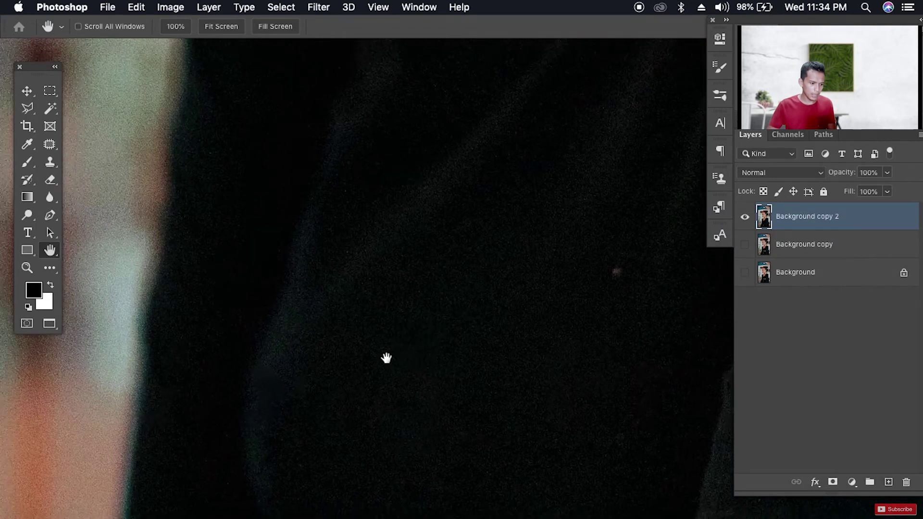
pyautogui.moveTo(340, 399)
pyautogui.mouseDown()
pyautogui.moveTo(403, 374)
pyautogui.moveTo(461, 383)
pyautogui.moveTo(337, 389)
pyautogui.moveTo(380, 403)
pyautogui.mouseUp()
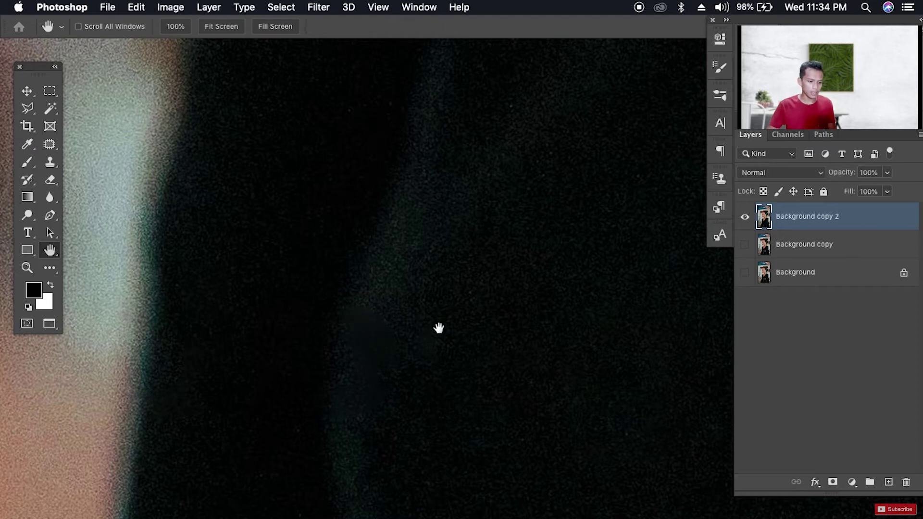
pyautogui.moveTo(392, 338); pyautogui.dragTo(373, 381)
pyautogui.moveTo(531, 368)
pyautogui.mouseDown()
pyautogui.moveTo(461, 367)
pyautogui.moveTo(539, 375)
pyautogui.moveTo(501, 366)
pyautogui.mouseUp()
pyautogui.press('s')
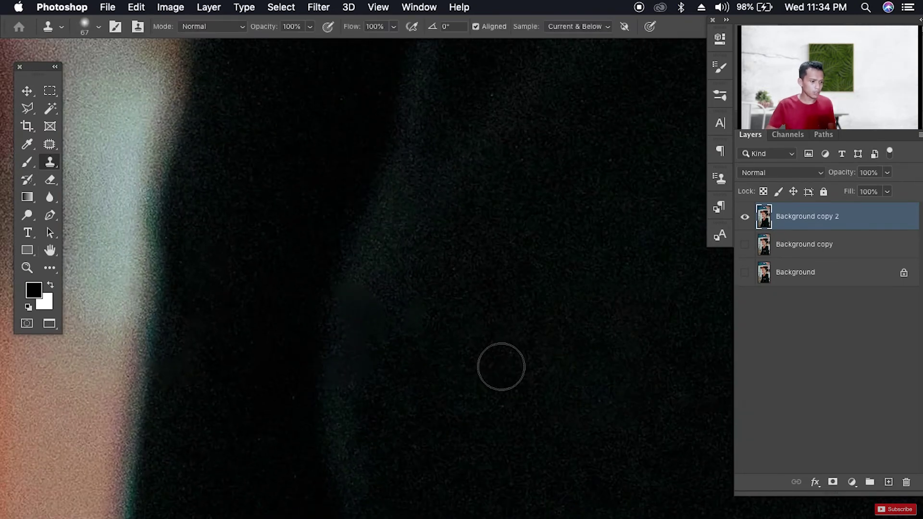
pyautogui.click(45, 171)
pyautogui.click(99, 160)
pyautogui.click(334, 281)
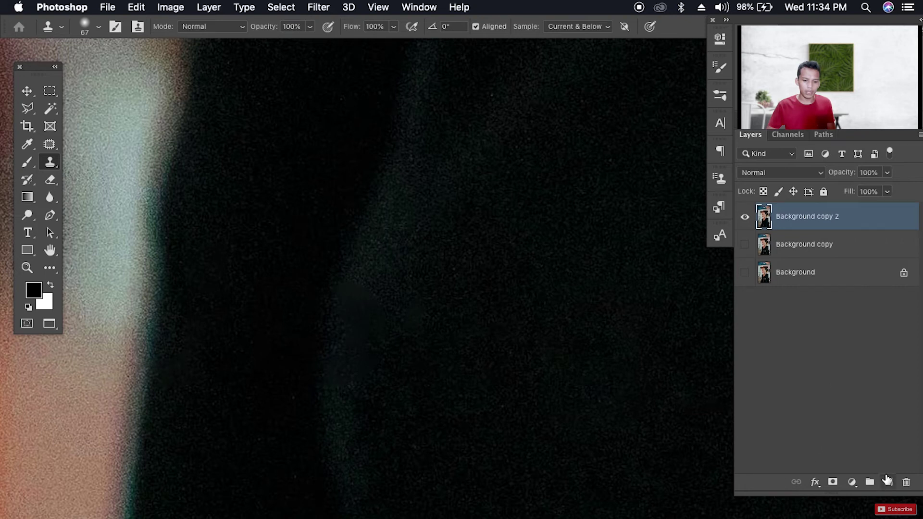
pyautogui.click(887, 483)
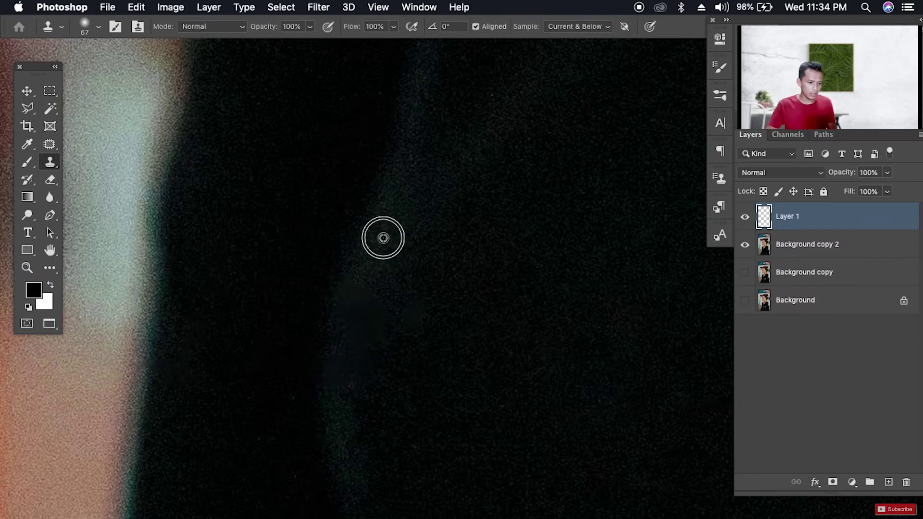
# Step: Clone nearby fabric with a 35 px brush over the upper part of the smudge on the black top's fold
pyautogui.moveTo(404, 247)
pyautogui.mouseDown()
pyautogui.moveTo(387, 254)
pyautogui.moveTo(404, 208)
pyautogui.moveTo(396, 214)
pyautogui.moveTo(408, 219)
pyautogui.moveTo(371, 260)
pyautogui.mouseUp()
pyautogui.keyDown('alt'); pyautogui.click(372, 261); pyautogui.keyUp('alt')
pyautogui.moveTo(356, 296); pyautogui.dragTo(362, 314)
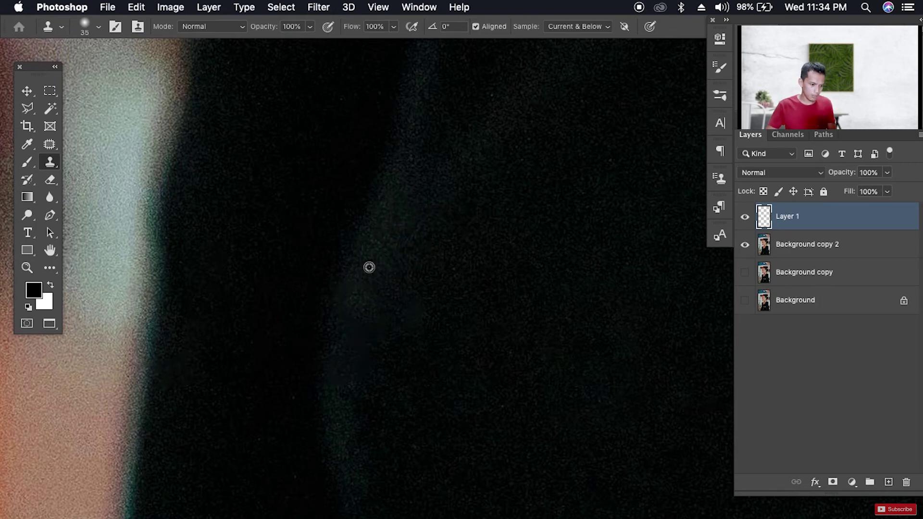
pyautogui.moveTo(362, 273)
pyautogui.mouseDown()
pyautogui.moveTo(346, 288)
pyautogui.moveTo(345, 321)
pyautogui.mouseUp()
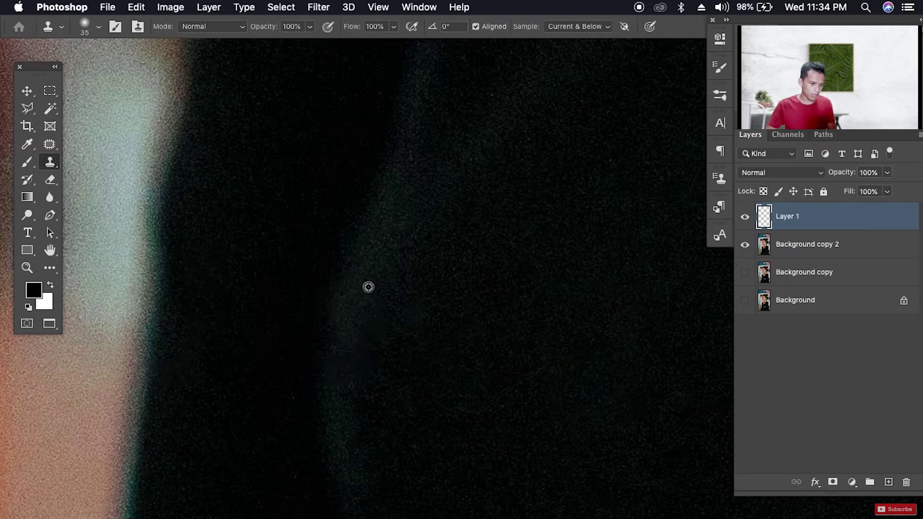
pyautogui.keyDown('alt'); pyautogui.click(352, 286); pyautogui.keyUp('alt')
pyautogui.moveTo(336, 336)
pyautogui.mouseDown()
pyautogui.moveTo(344, 360)
pyautogui.moveTo(342, 416)
pyautogui.moveTo(335, 355)
pyautogui.moveTo(350, 403)
pyautogui.moveTo(336, 412)
pyautogui.moveTo(330, 366)
pyautogui.mouseUp()
# Step: Clone clean fabric over the remaining lower and side traces of the fold smudge, enlarging the brush to 56 px
pyautogui.keyDown('alt'); pyautogui.click(342, 417); pyautogui.keyUp('alt')
pyautogui.keyDown('alt'); pyautogui.click(339, 410); pyautogui.keyUp('alt')
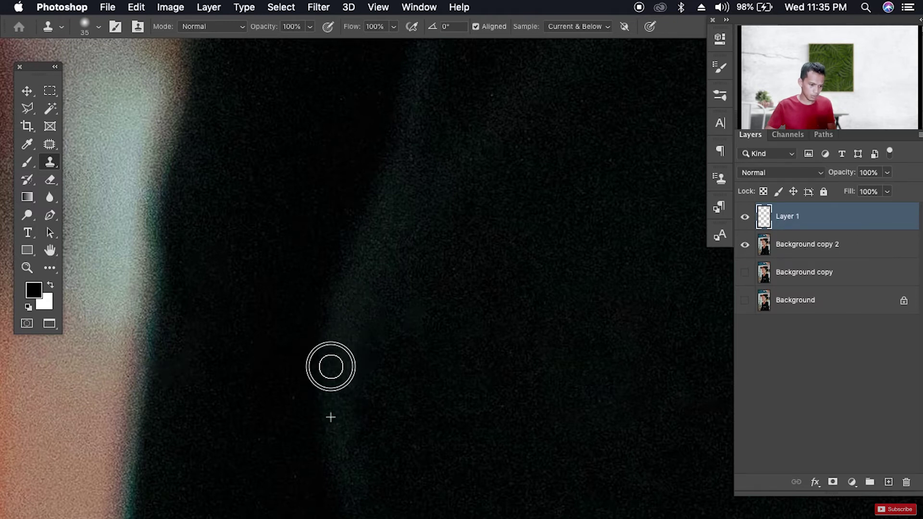
pyautogui.moveTo(414, 295)
pyautogui.mouseDown()
pyautogui.moveTo(424, 309)
pyautogui.moveTo(377, 332)
pyautogui.moveTo(368, 351)
pyautogui.moveTo(380, 318)
pyautogui.moveTo(351, 332)
pyautogui.moveTo(350, 352)
pyautogui.moveTo(402, 369)
pyautogui.moveTo(371, 370)
pyautogui.moveTo(371, 394)
pyautogui.mouseUp()
pyautogui.keyDown('alt'); pyautogui.click(431, 288); pyautogui.keyUp('alt')
pyautogui.keyDown('alt'); pyautogui.click(439, 380); pyautogui.keyUp('alt')
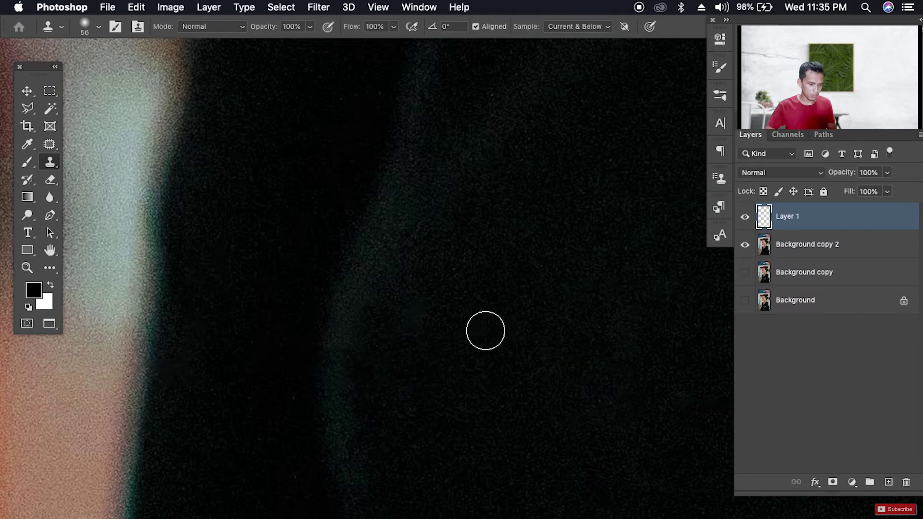
# Step: Clone surrounding sleeve texture over the main part of the smooth patch beside the sleeve's edge
pyautogui.press('space')
pyautogui.moveTo(448, 348); pyautogui.dragTo(351, 360)
pyautogui.moveTo(505, 283)
pyautogui.mouseDown()
pyautogui.moveTo(379, 378)
pyautogui.moveTo(336, 393)
pyautogui.moveTo(282, 375)
pyautogui.mouseUp()
pyautogui.moveTo(394, 414); pyautogui.dragTo(307, 379)
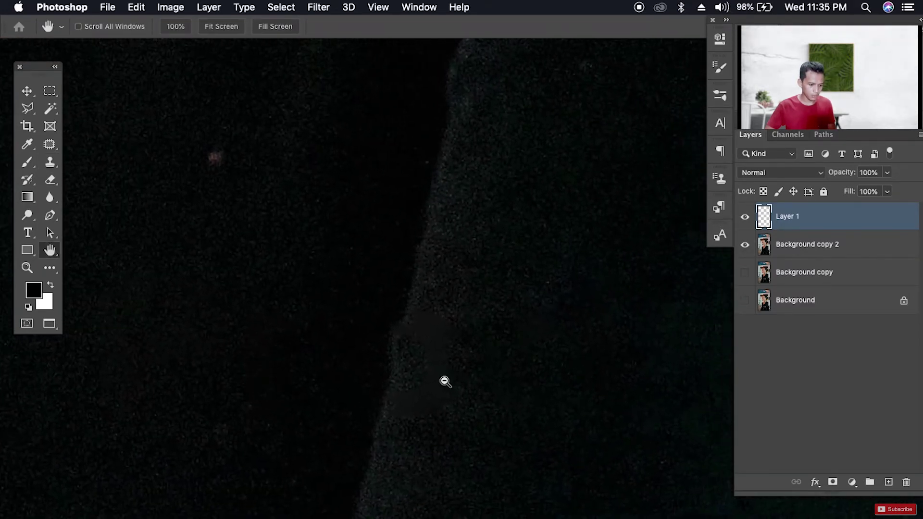
pyautogui.keyDown('alt'); pyautogui.click(470, 384); pyautogui.keyUp('alt')
pyautogui.press('s')
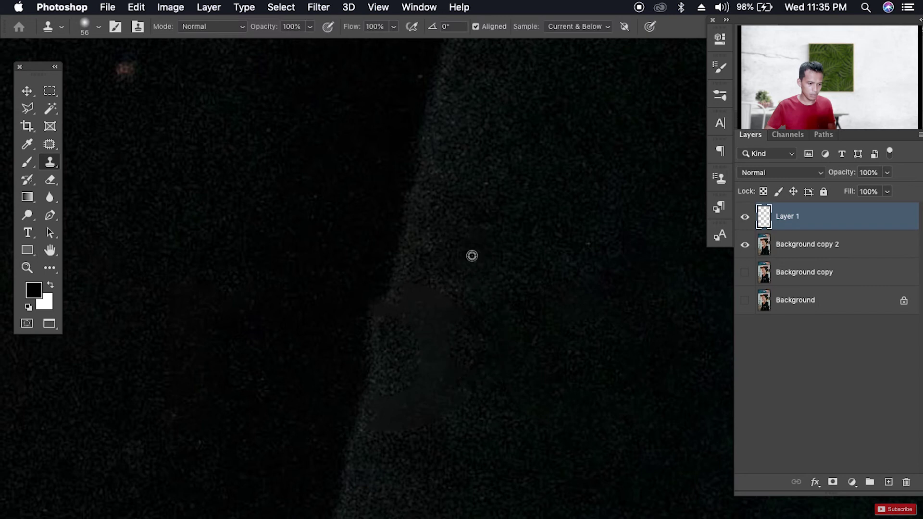
pyautogui.moveTo(443, 306)
pyautogui.mouseDown()
pyautogui.moveTo(435, 313)
pyautogui.moveTo(425, 302)
pyautogui.mouseUp()
pyautogui.keyDown('alt'); pyautogui.click(499, 336); pyautogui.keyUp('alt')
pyautogui.moveTo(452, 345); pyautogui.dragTo(436, 346)
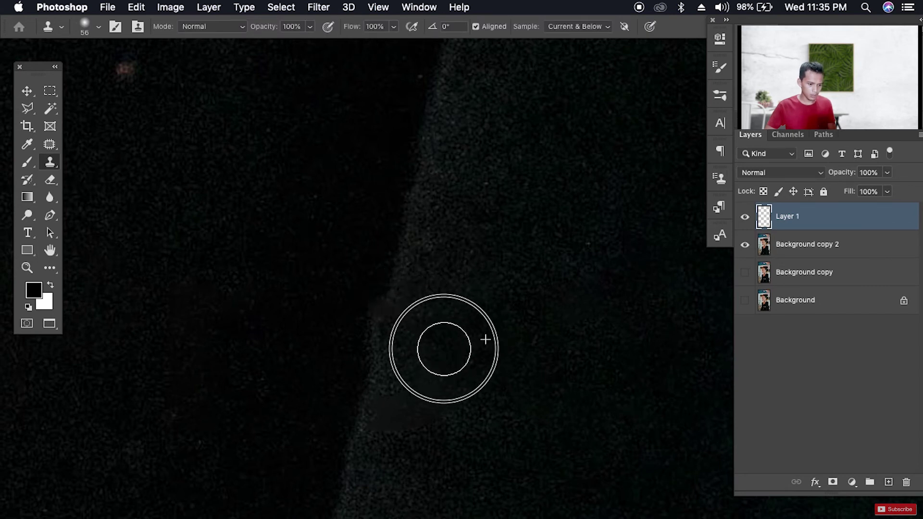
pyautogui.click(434, 385)
pyautogui.click(436, 379)
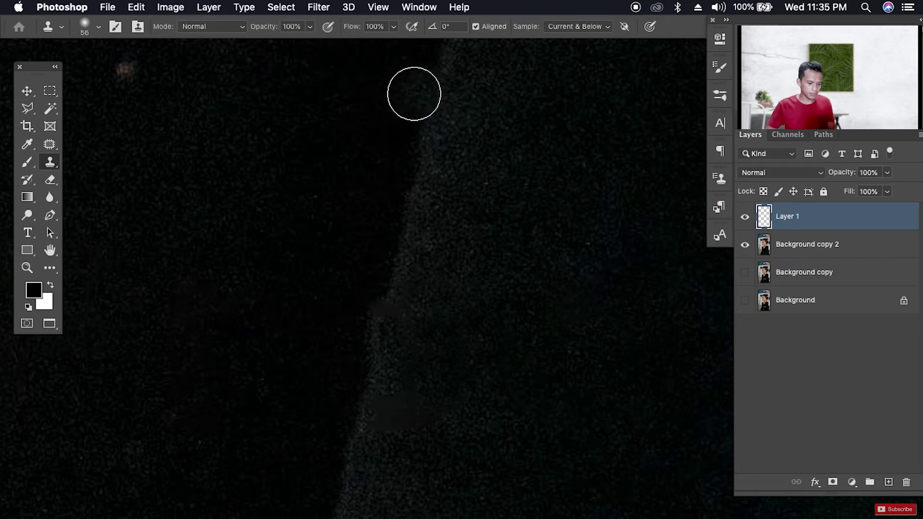
# Step: Clone over the lower remains of the sleeve patch and restore the notch in the sleeve's edge
pyautogui.keyDown('alt'); pyautogui.click(455, 295); pyautogui.keyUp('alt')
pyautogui.moveTo(431, 387)
pyautogui.mouseDown()
pyautogui.moveTo(416, 431)
pyautogui.moveTo(392, 414)
pyautogui.mouseUp()
pyautogui.keyDown('alt'); pyautogui.click(467, 445); pyautogui.keyUp('alt')
pyautogui.keyDown('alt'); pyautogui.click(475, 425); pyautogui.keyUp('alt')
pyautogui.moveTo(454, 403); pyautogui.dragTo(452, 367)
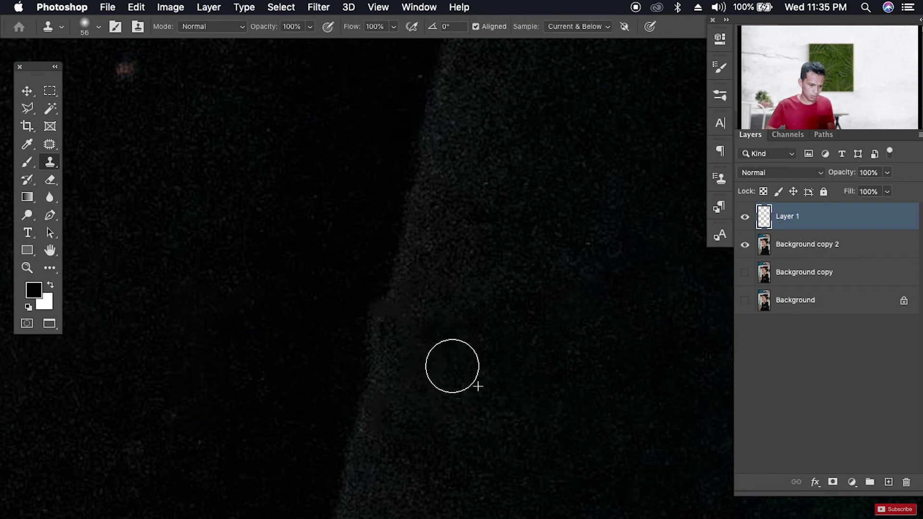
pyautogui.click(410, 361)
pyautogui.click(387, 405)
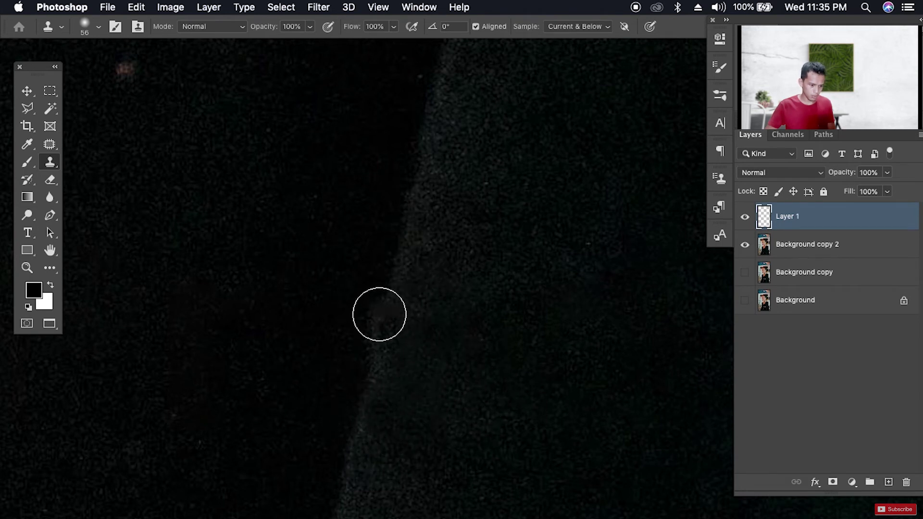
pyautogui.click(383, 306)
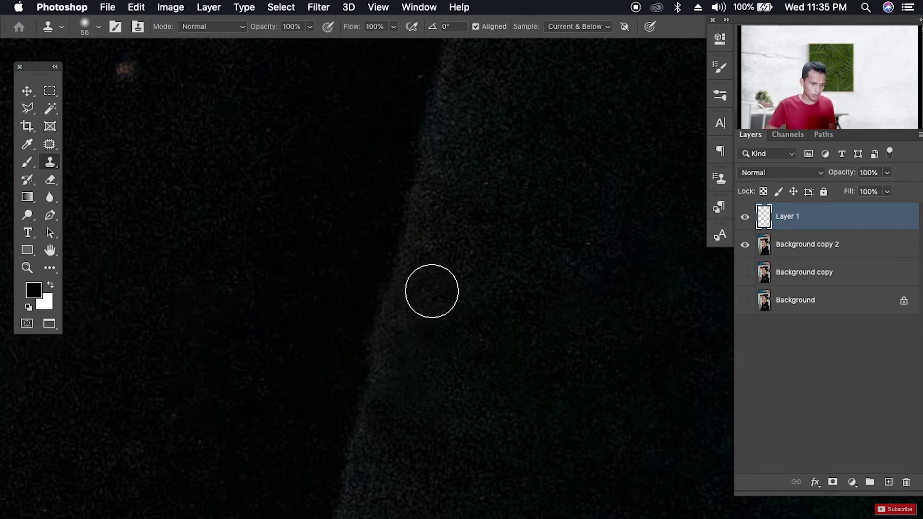
# Step: Resample nearby fabric and blend the cloned sleeve area and its lower edge with the surrounding grain
pyautogui.keyDown('alt'); pyautogui.click(435, 283); pyautogui.keyUp('alt')
pyautogui.click(404, 354)
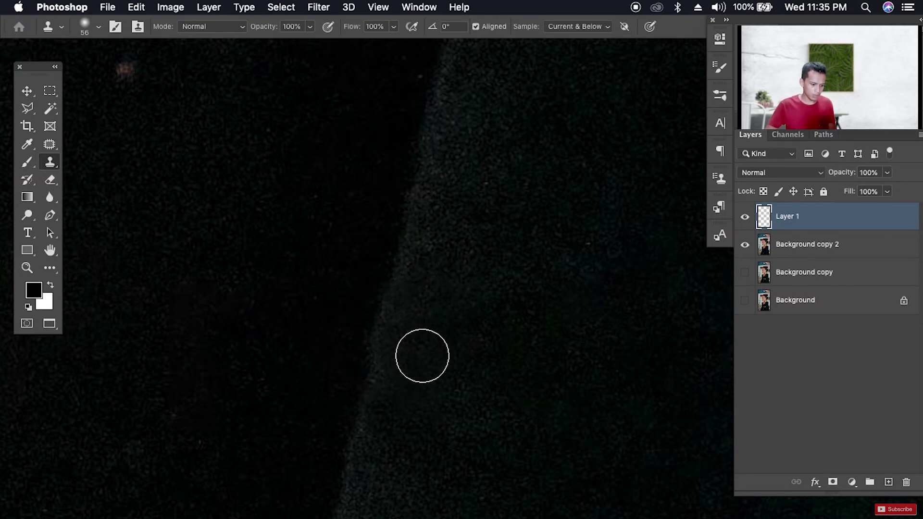
pyautogui.keyDown('alt'); pyautogui.click(394, 466); pyautogui.keyUp('alt')
pyautogui.moveTo(405, 390)
pyautogui.mouseDown()
pyautogui.moveTo(465, 379)
pyautogui.moveTo(468, 429)
pyautogui.moveTo(414, 368)
pyautogui.mouseUp()
pyautogui.keyDown('alt'); pyautogui.click(466, 429); pyautogui.keyUp('alt')
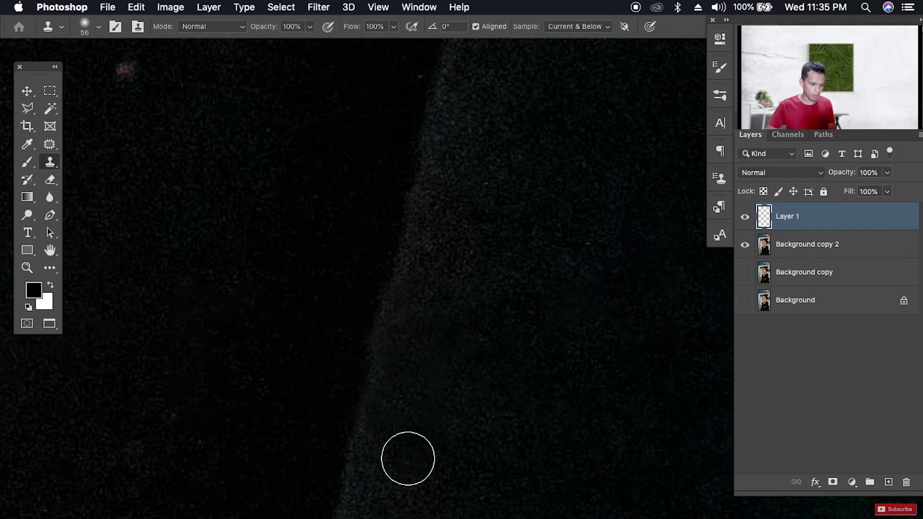
pyautogui.keyDown('alt'); pyautogui.click(347, 464); pyautogui.keyUp('alt')
pyautogui.moveTo(364, 406); pyautogui.dragTo(349, 432)
# Step: Examine the whole retouched portrait for leftover watermark traces
pyautogui.press('space')
pyautogui.keyDown('alt'); pyautogui.moveTo(476, 385); pyautogui.dragTo(389, 384); pyautogui.keyUp('alt')
pyautogui.keyDown('alt'); pyautogui.click(373, 381); pyautogui.keyUp('alt')
pyautogui.keyDown('alt'); pyautogui.click(495, 423); pyautogui.keyUp('alt')
pyautogui.keyDown('alt'); pyautogui.click(509, 427); pyautogui.keyUp('alt')
pyautogui.moveTo(538, 435); pyautogui.dragTo(468, 420)
pyautogui.moveTo(487, 410)
pyautogui.mouseDown()
pyautogui.moveTo(513, 412)
pyautogui.moveTo(484, 413)
pyautogui.mouseUp()
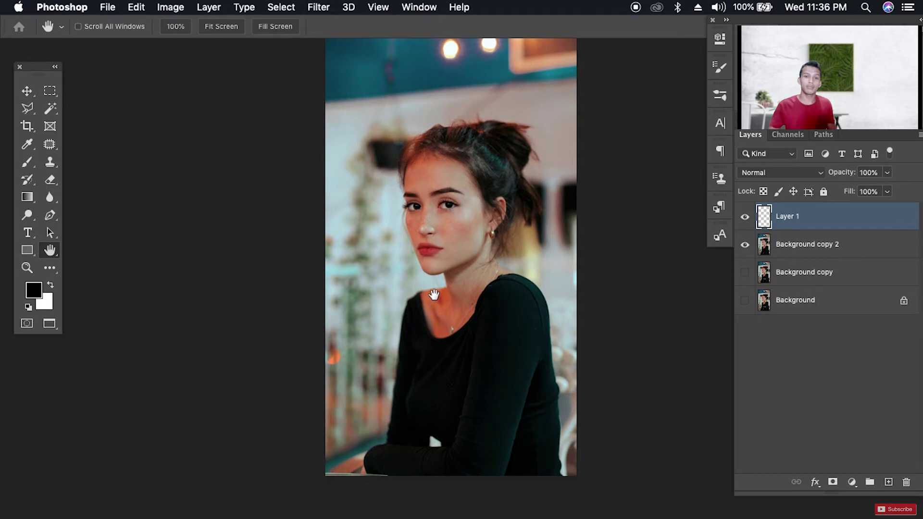
pyautogui.moveTo(454, 283); pyautogui.dragTo(428, 317)
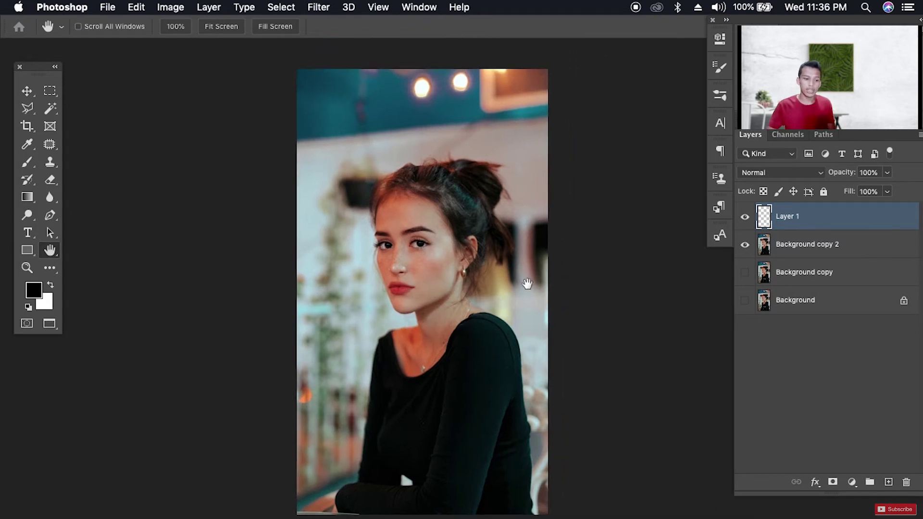
pyautogui.moveTo(462, 372); pyautogui.dragTo(475, 302)
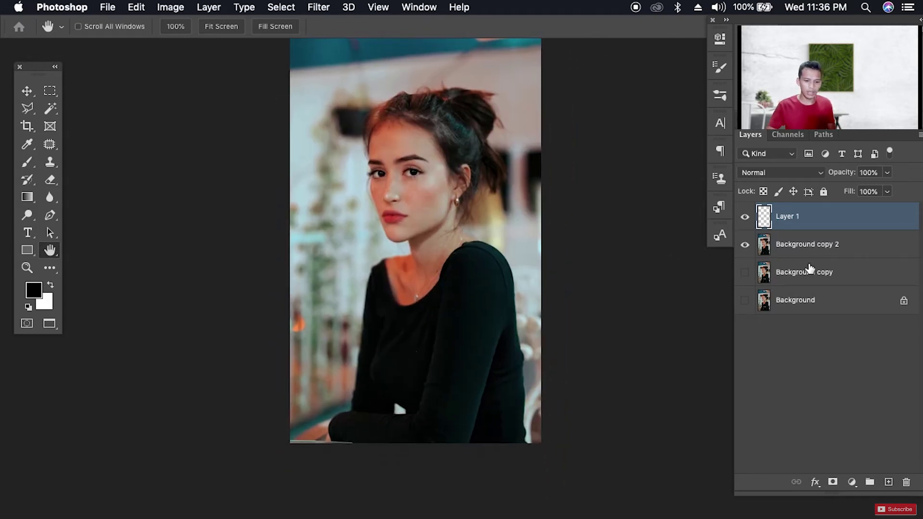
# Step: Group Layer 1 and Background copy 2 and name the group "basic"
pyautogui.keyDown('shift'); pyautogui.click(876, 250); pyautogui.keyUp('shift')
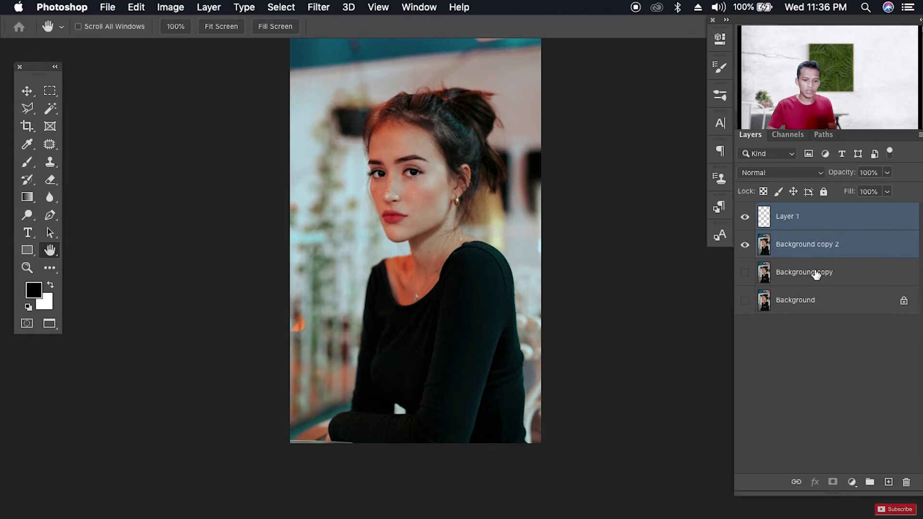
pyautogui.press('super+g')
pyautogui.doubleClick(797, 212)
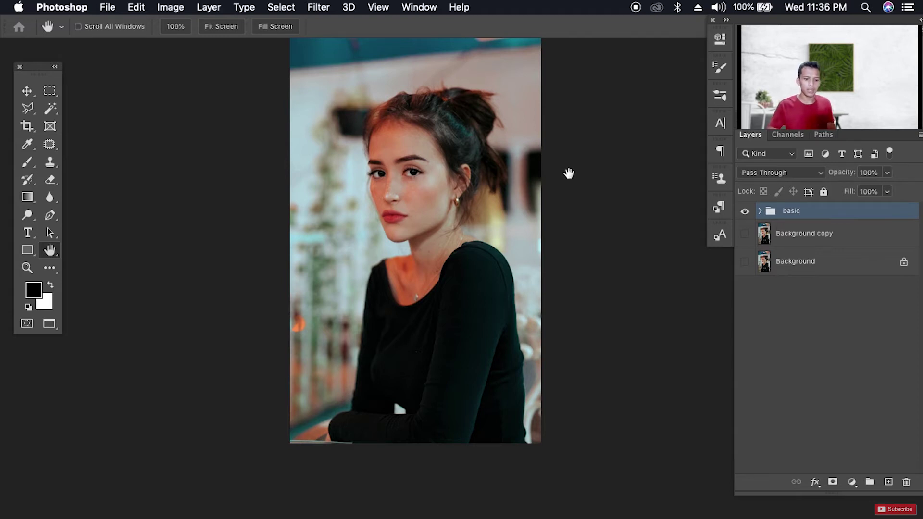
# Step: Select and show the Background copy layer, and hide the "basic" group
pyautogui.click(792, 237)
pyautogui.click(745, 235)
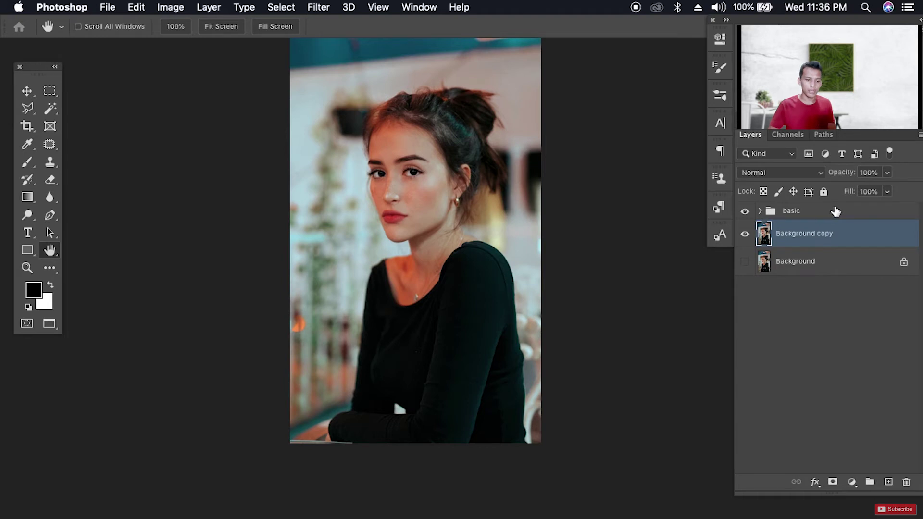
pyautogui.click(745, 212)
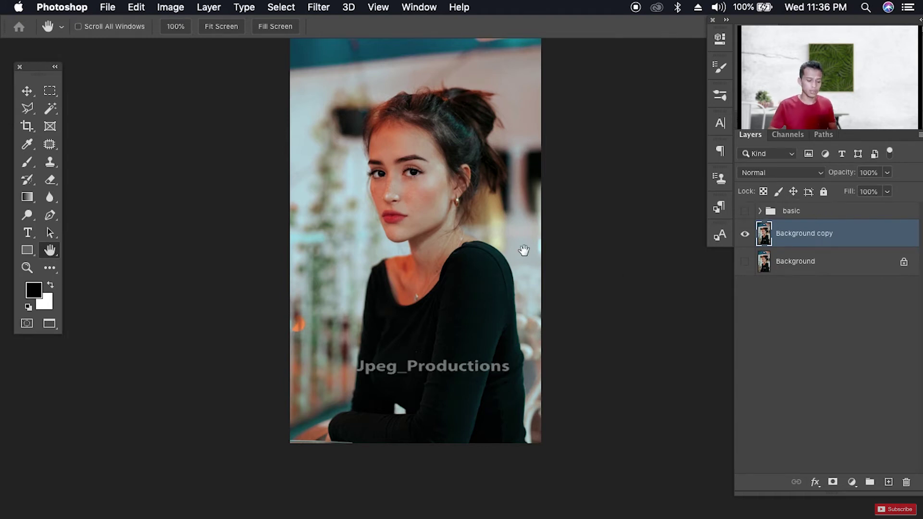
# Step: Select the watermark characters "Jpeg_Prod" on Background copy with the Magic Wand at tolerance 28
pyautogui.moveTo(435, 368); pyautogui.dragTo(512, 320)
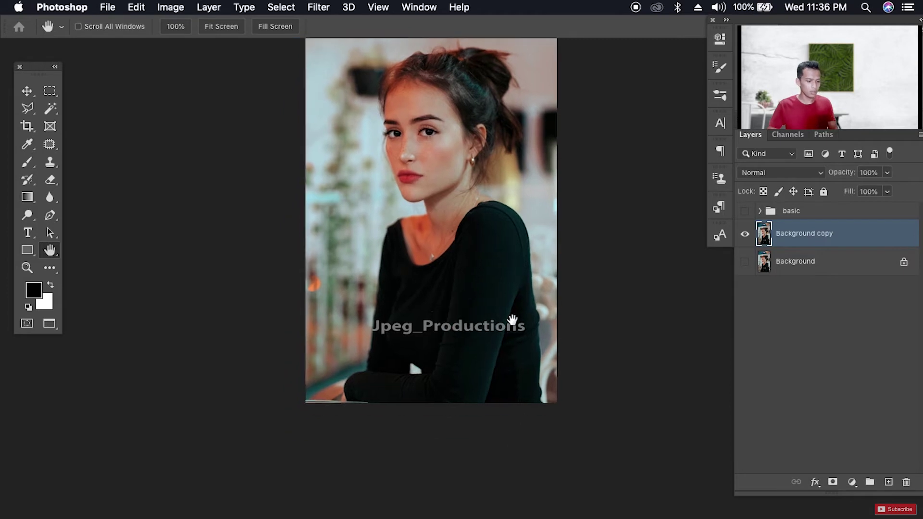
pyautogui.moveTo(425, 332); pyautogui.dragTo(547, 356)
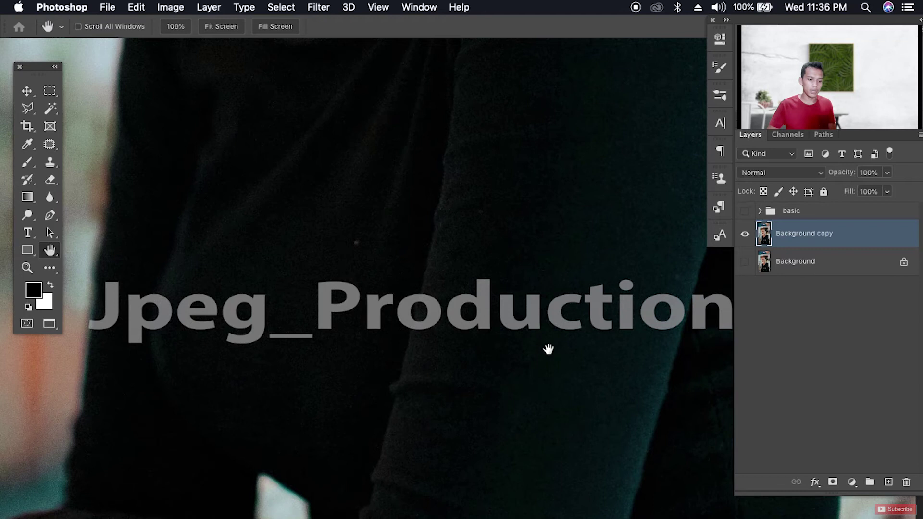
pyautogui.moveTo(604, 370)
pyautogui.mouseDown()
pyautogui.moveTo(552, 375)
pyautogui.moveTo(610, 381)
pyautogui.mouseUp()
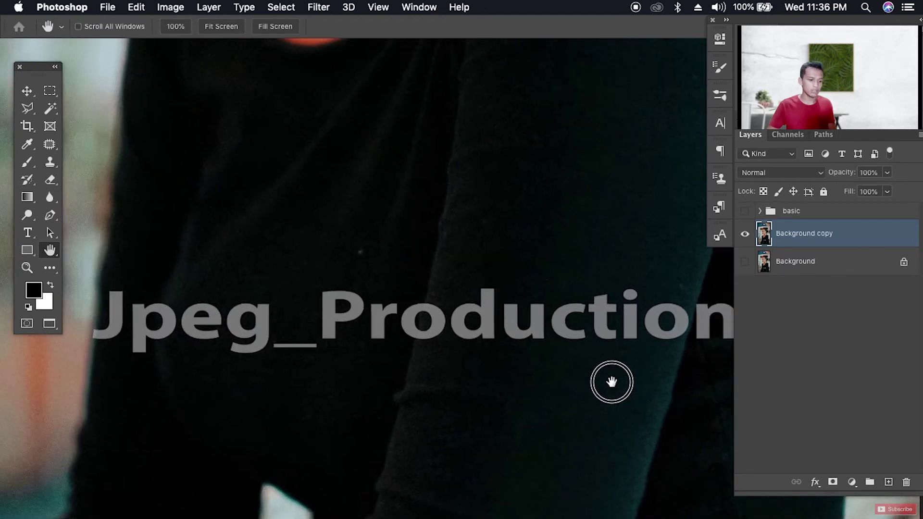
pyautogui.moveTo(525, 391); pyautogui.dragTo(536, 396)
pyautogui.moveTo(394, 362); pyautogui.dragTo(429, 412)
pyautogui.press('w')
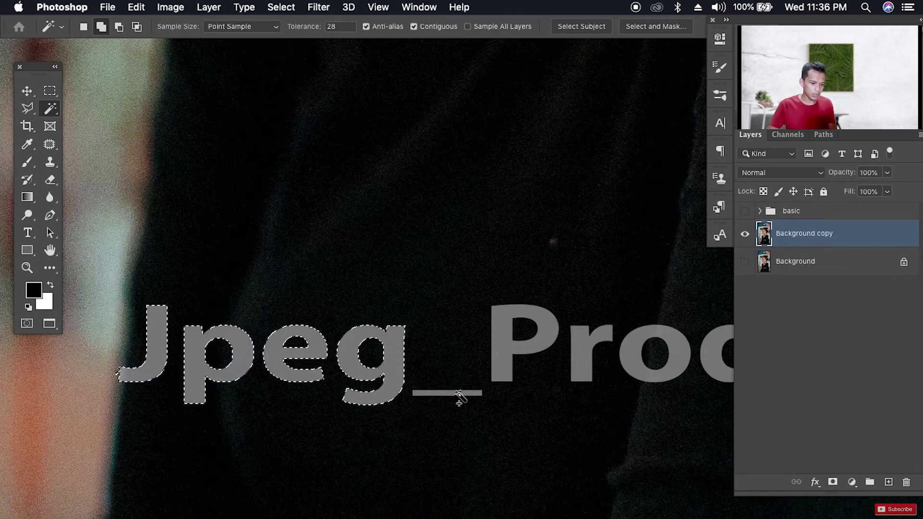
pyautogui.click(512, 344)
pyautogui.click(583, 350)
pyautogui.click(628, 354)
pyautogui.click(708, 364)
# Step: Add the letters "uctions", including the dot of the i, to the Background copy watermark selection
pyautogui.moveTo(583, 367); pyautogui.dragTo(264, 359)
pyautogui.keyDown('shift'); pyautogui.click(519, 345); pyautogui.keyUp('shift')
pyautogui.keyDown('shift'); pyautogui.click(588, 347); pyautogui.keyUp('shift')
pyautogui.keyDown('shift'); pyautogui.click(663, 341); pyautogui.keyUp('shift')
pyautogui.keyDown('shift'); pyautogui.click(703, 344); pyautogui.keyUp('shift')
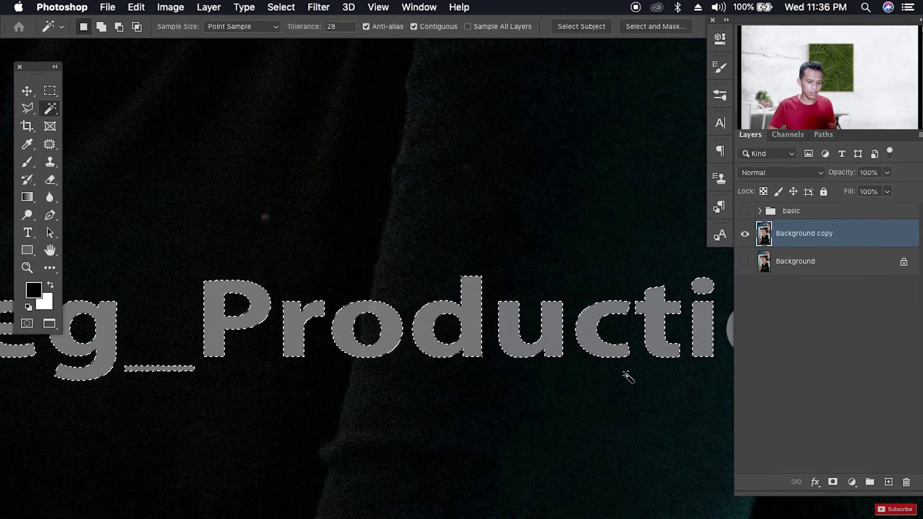
pyautogui.press('space')
pyautogui.moveTo(616, 377); pyautogui.dragTo(267, 377)
pyautogui.keyDown('shift'); pyautogui.click(450, 317); pyautogui.keyUp('shift')
pyautogui.keyDown('shift'); pyautogui.click(518, 315); pyautogui.keyUp('shift')
pyautogui.keyDown('shift'); pyautogui.click(561, 329); pyautogui.keyUp('shift')
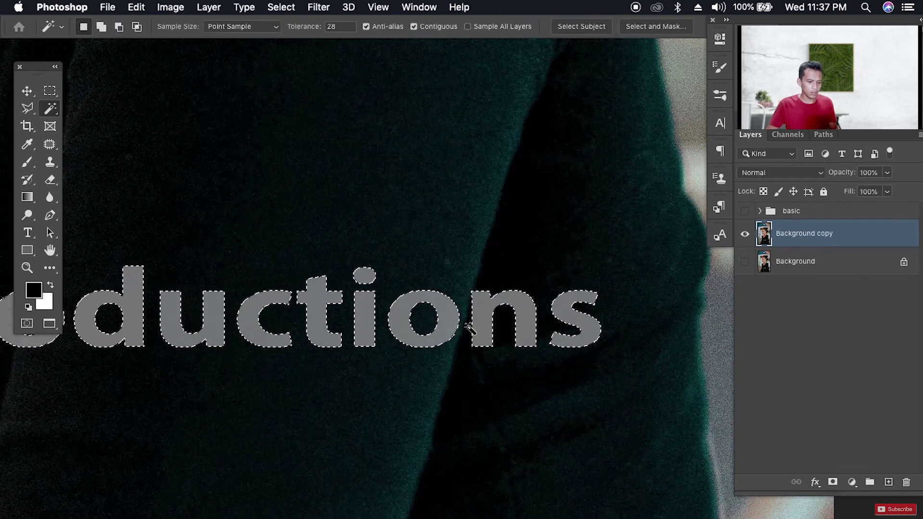
# Step: Add a Levels adjustment layer above Background copy, masked to the selected watermark letters
pyautogui.press('space')
pyautogui.keyDown('alt'); pyautogui.click(486, 337); pyautogui.keyUp('alt')
pyautogui.moveTo(487, 337); pyautogui.dragTo(404, 337)
pyautogui.moveTo(467, 281); pyautogui.dragTo(440, 339)
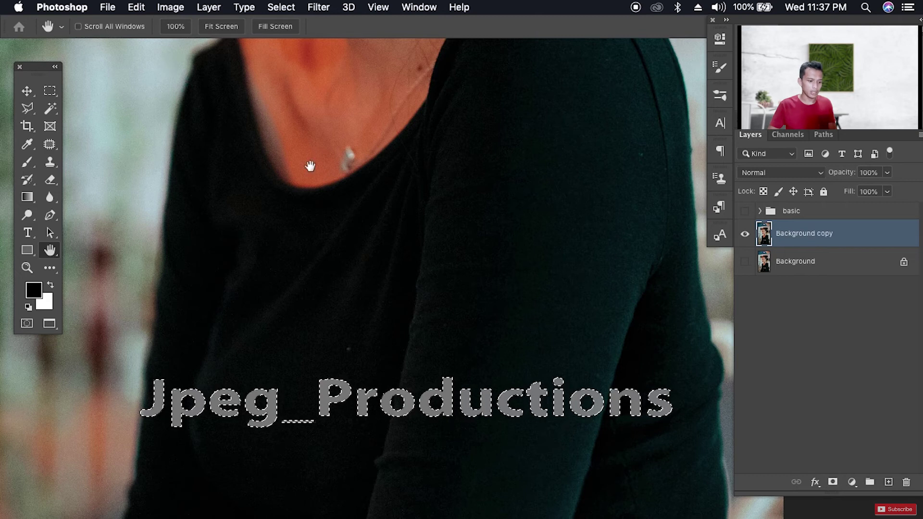
pyautogui.moveTo(495, 346); pyautogui.dragTo(377, 395)
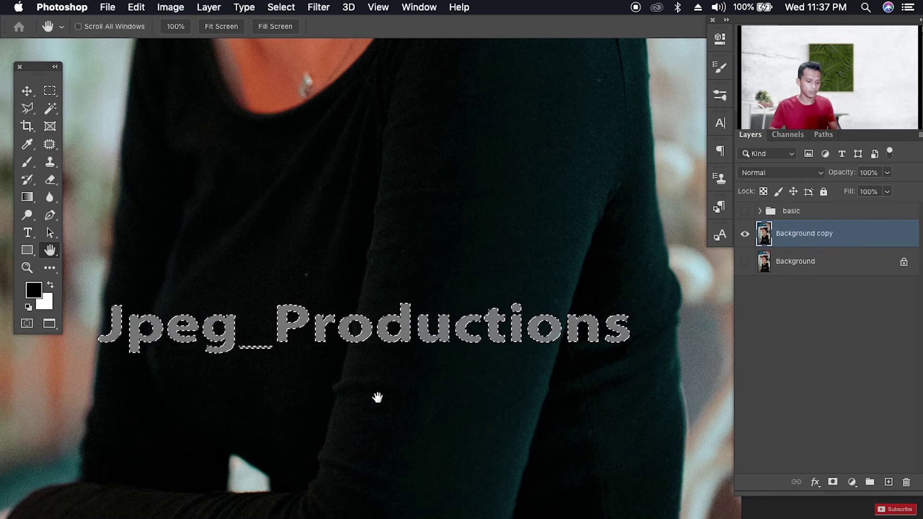
pyautogui.moveTo(509, 388); pyautogui.dragTo(475, 329)
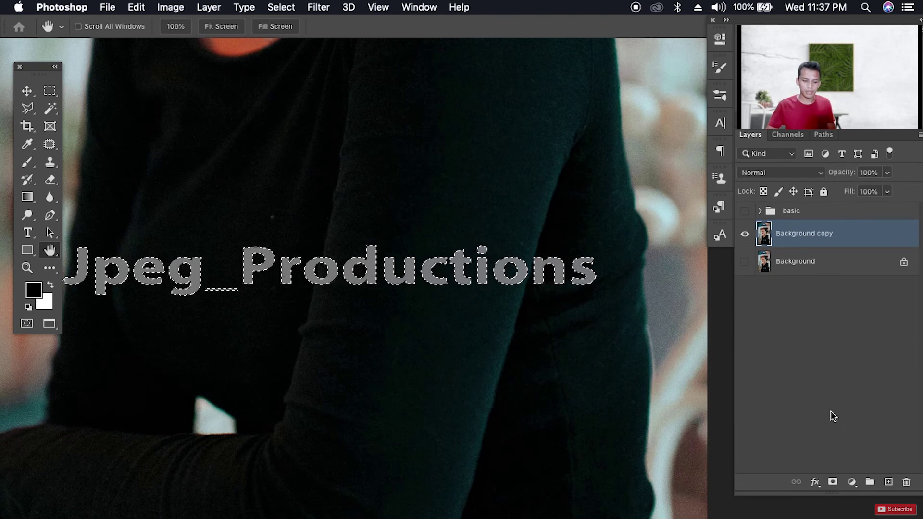
pyautogui.click(851, 482)
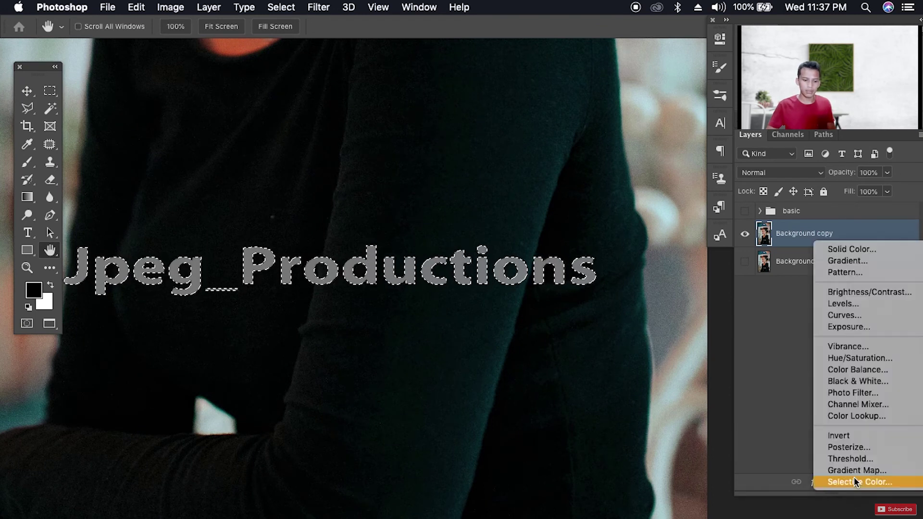
pyautogui.click(855, 305)
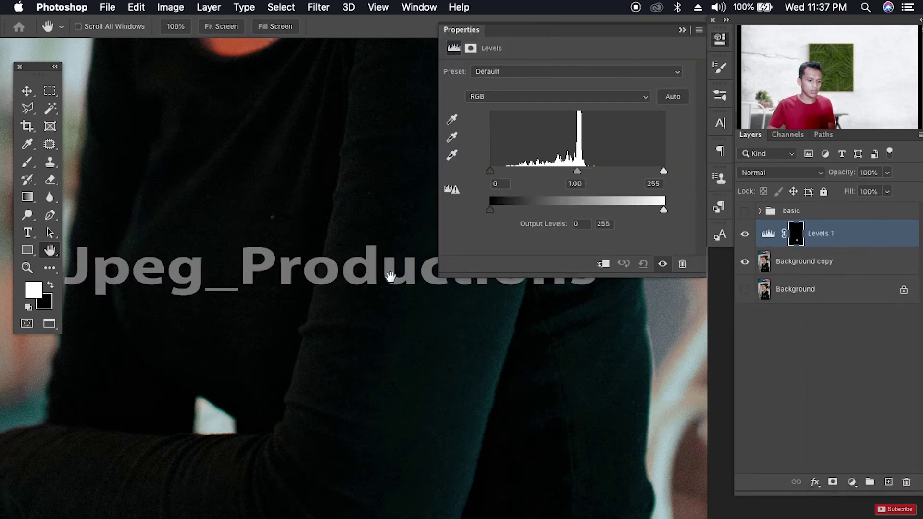
pyautogui.moveTo(376, 269); pyautogui.dragTo(368, 355)
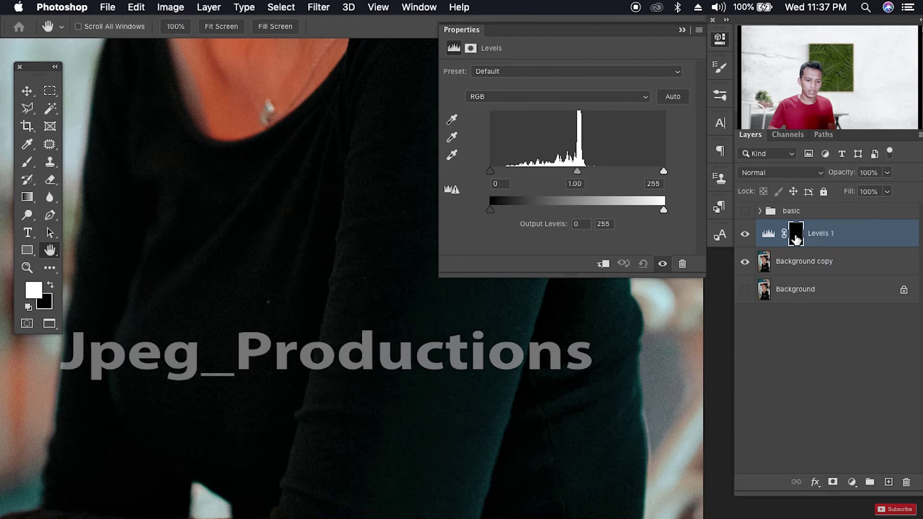
# Step: Display the Levels 1 mask on its own to examine the watermark letters, and return to the normal image view
pyautogui.keyDown('alt'); pyautogui.click(800, 240); pyautogui.keyUp('alt')
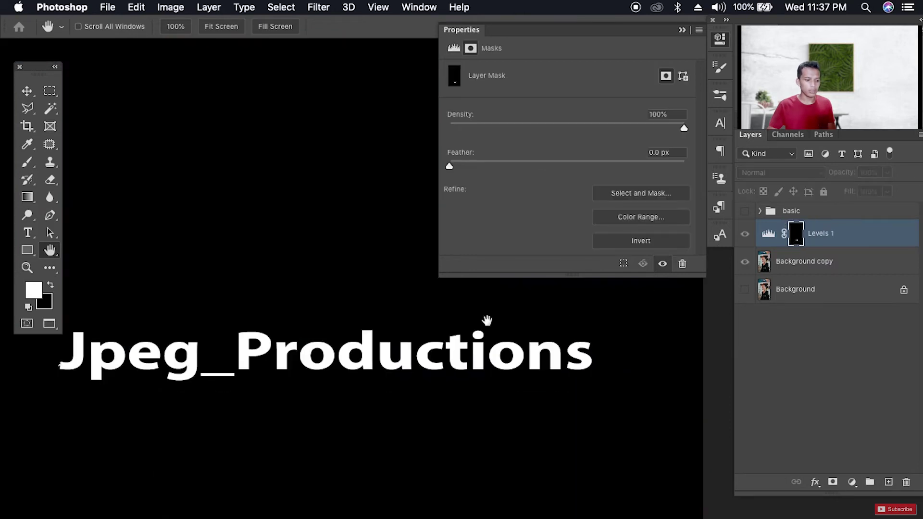
pyautogui.keyDown('super'); pyautogui.moveTo(578, 353); pyautogui.dragTo(489, 355); pyautogui.keyUp('super')
pyautogui.moveTo(543, 324); pyautogui.dragTo(378, 387)
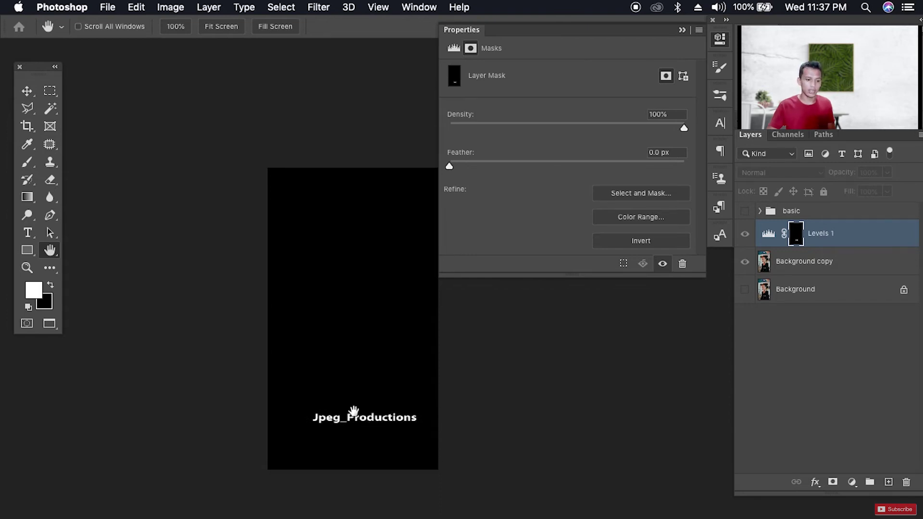
pyautogui.keyDown('alt'); pyautogui.click(795, 235); pyautogui.keyUp('alt')
pyautogui.moveTo(377, 353); pyautogui.dragTo(375, 317)
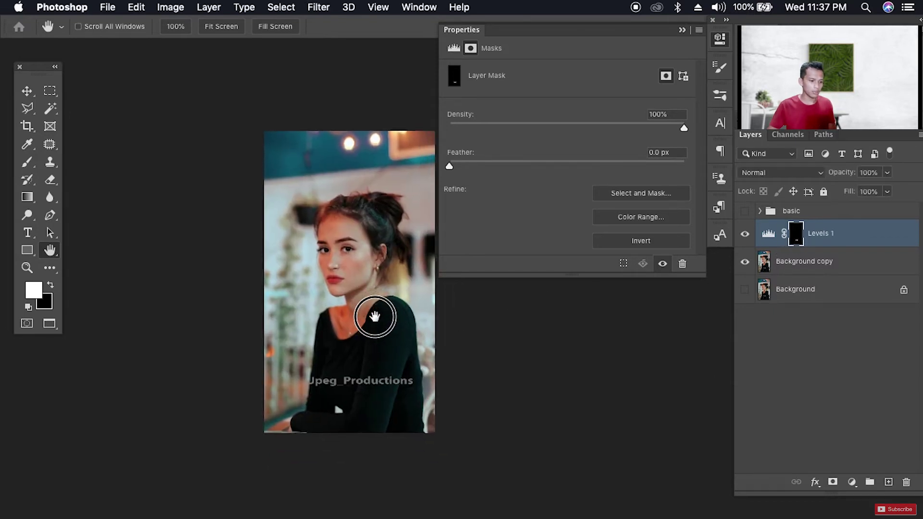
pyautogui.moveTo(346, 377); pyautogui.dragTo(431, 338)
# Step: Set the black input level of the Levels 1 adjustment to 120 to darken the watermark letters
pyautogui.click(682, 30)
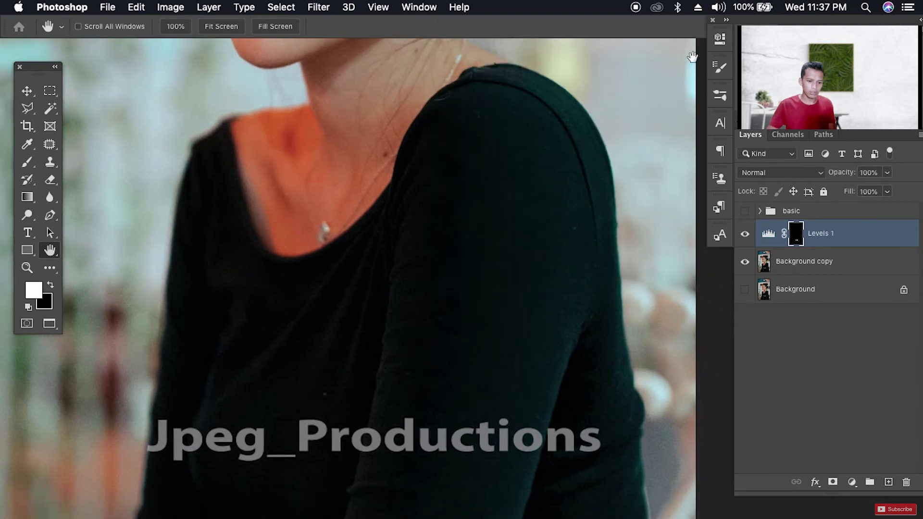
pyautogui.click(768, 234)
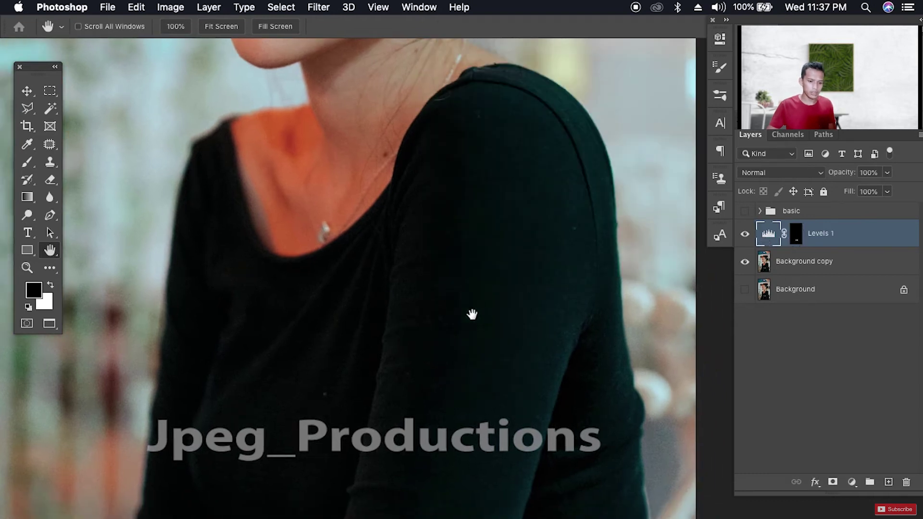
pyautogui.doubleClick(768, 235)
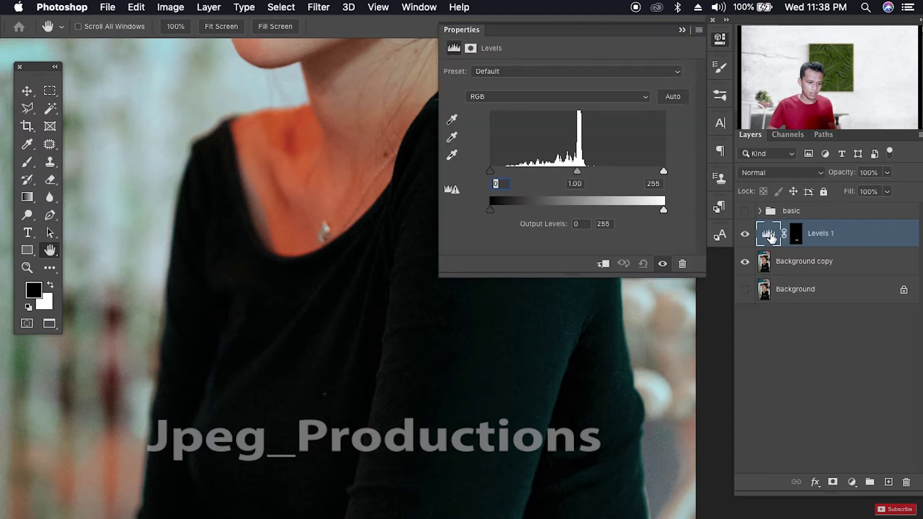
pyautogui.moveTo(476, 335); pyautogui.dragTo(507, 320)
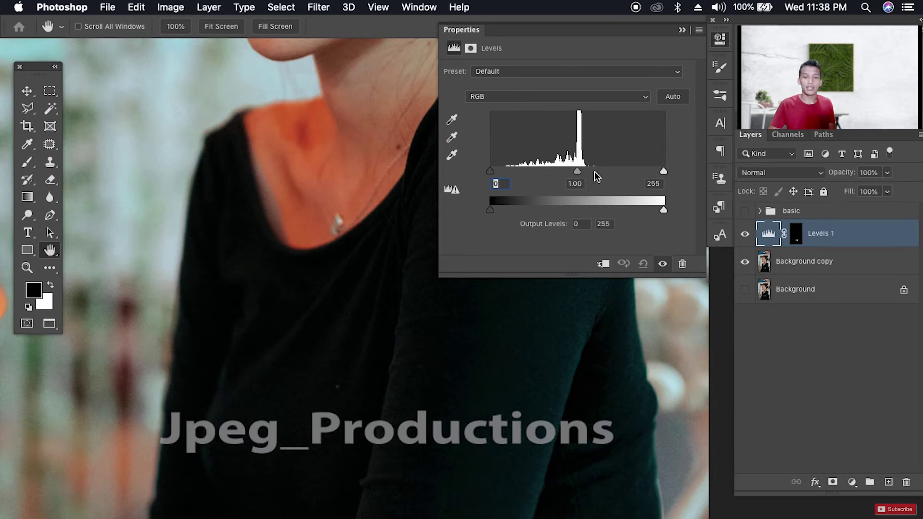
pyautogui.moveTo(336, 344); pyautogui.dragTo(385, 296)
pyautogui.moveTo(399, 328); pyautogui.dragTo(357, 330)
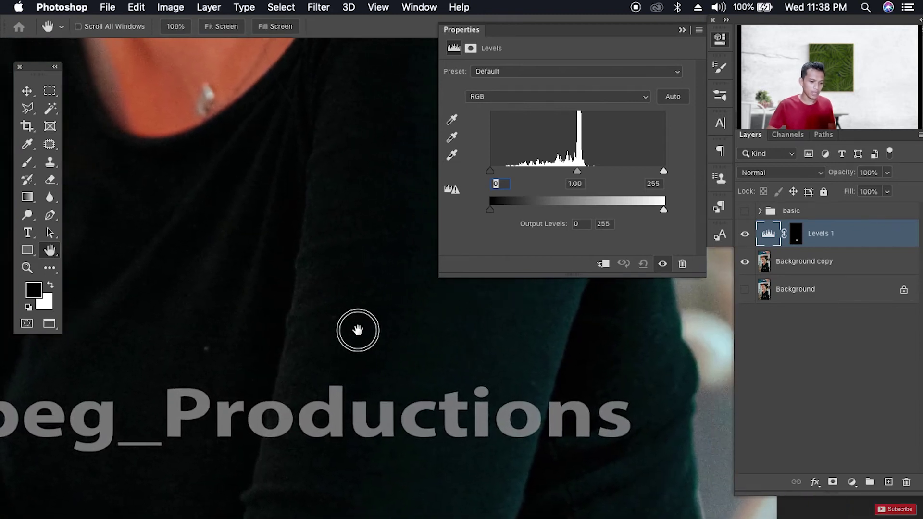
pyautogui.hscroll(2, 423, 340)
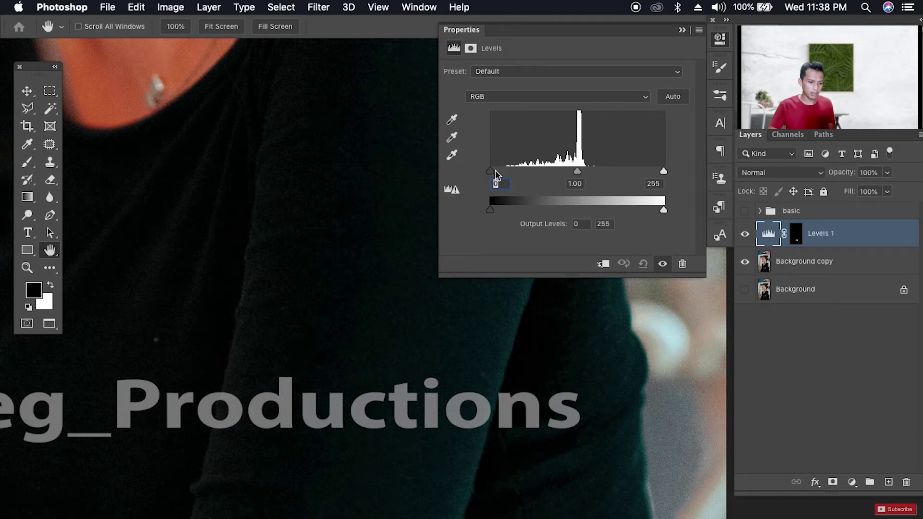
pyautogui.moveTo(492, 173); pyautogui.dragTo(572, 196)
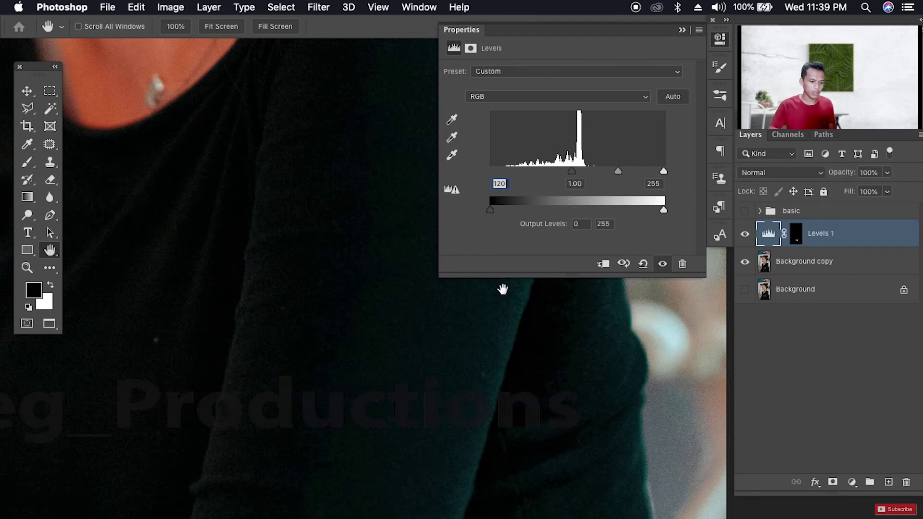
pyautogui.click(683, 30)
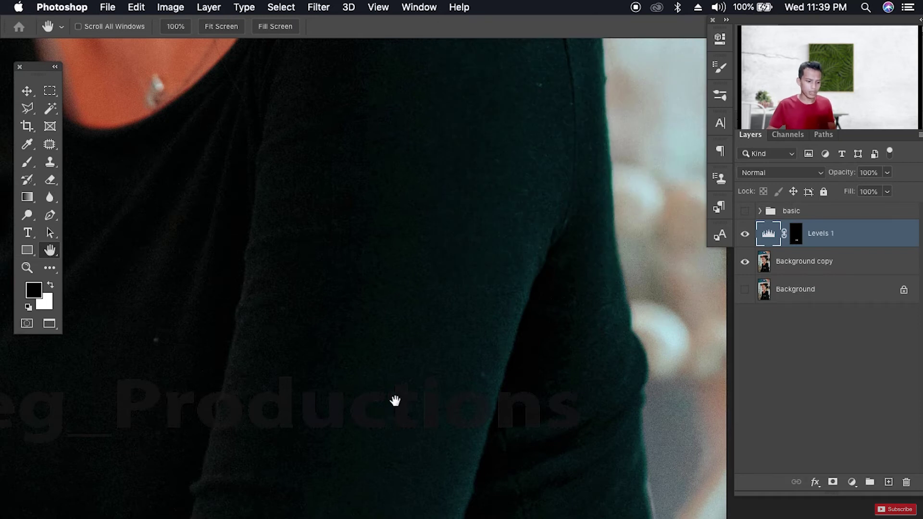
# Step: Add a second Levels adjustment layer above Levels 1 and clip it to Levels 1
pyautogui.keyDown('alt'); pyautogui.click(488, 382); pyautogui.keyUp('alt')
pyautogui.moveTo(488, 382); pyautogui.dragTo(471, 399)
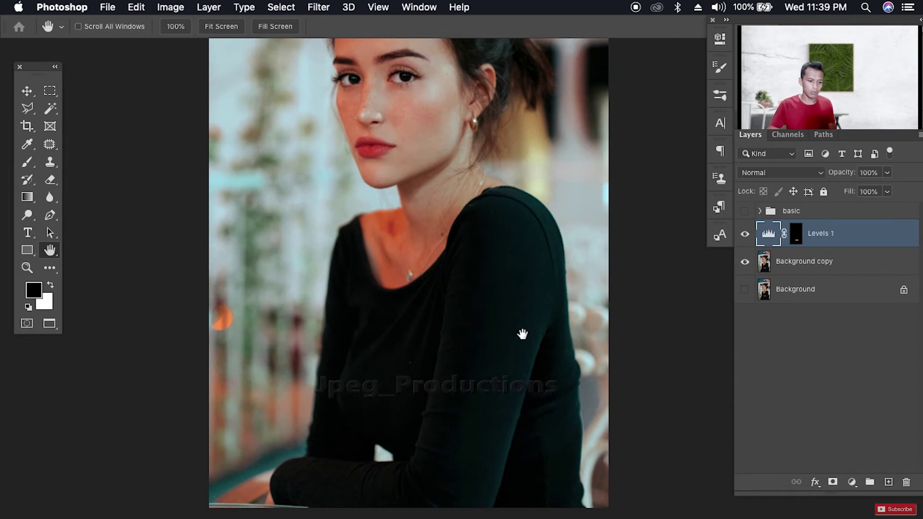
pyautogui.moveTo(519, 371); pyautogui.dragTo(428, 388)
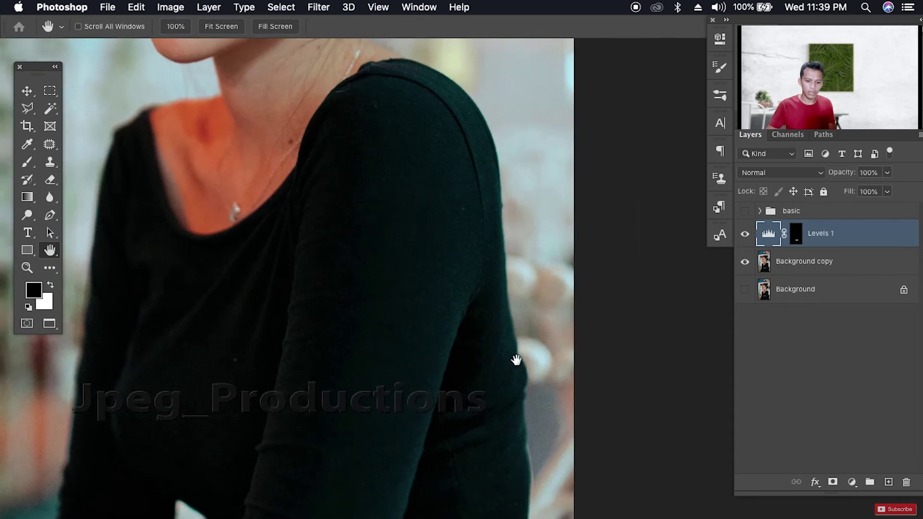
pyautogui.click(853, 481)
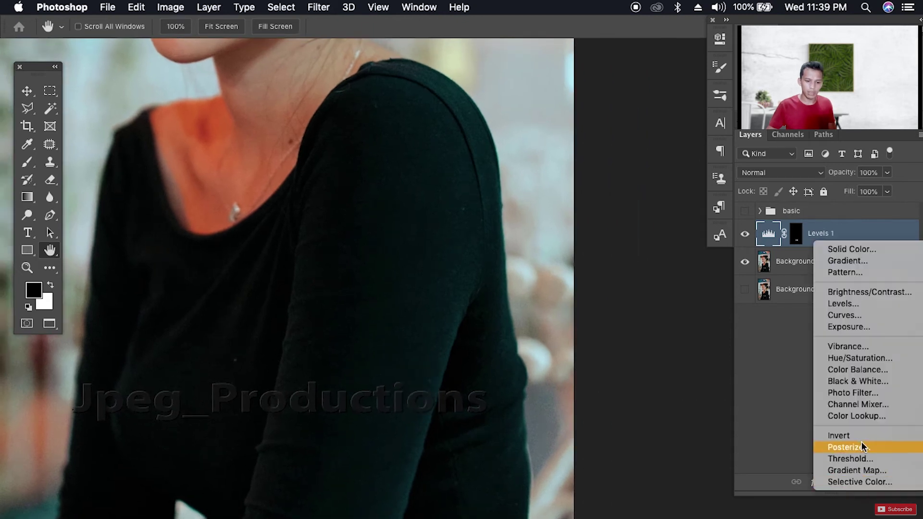
pyautogui.click(853, 304)
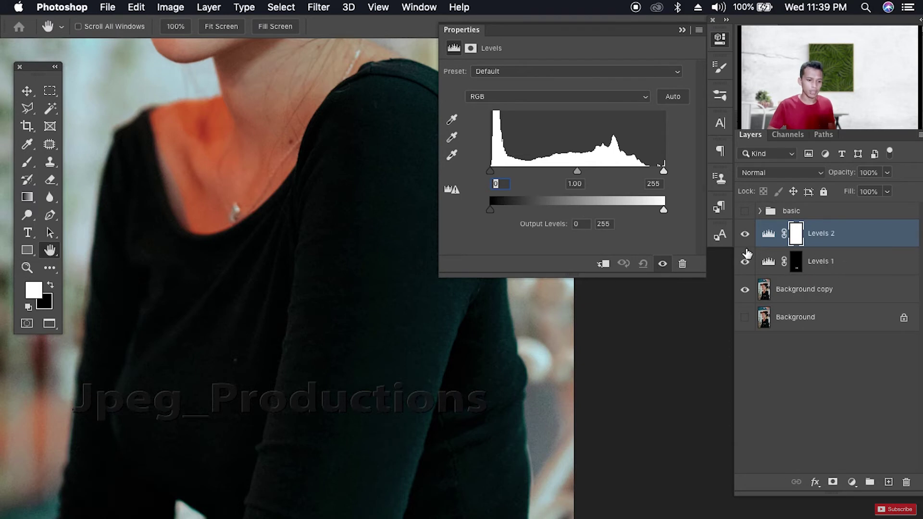
pyautogui.click(602, 265)
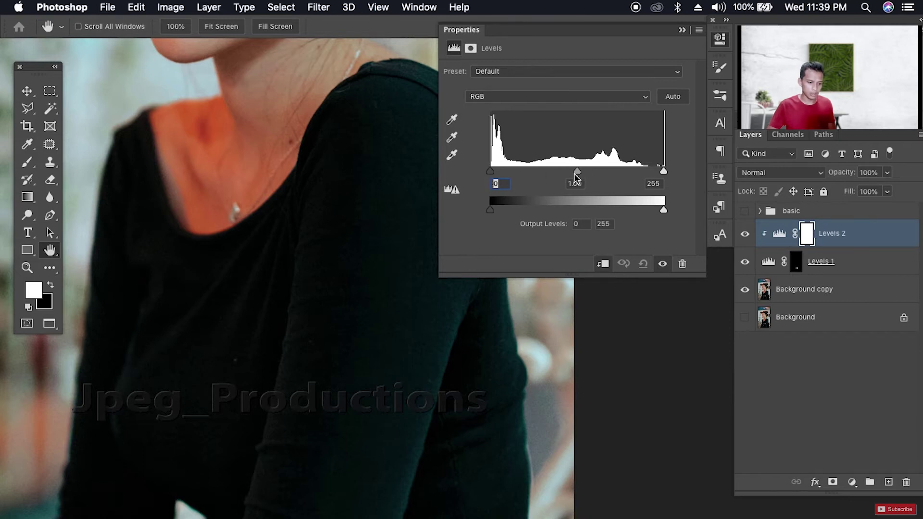
# Step: Set the Levels 2 midtone input to 1.10 and its black input level to 7
pyautogui.moveTo(575, 174); pyautogui.dragTo(579, 174)
pyautogui.moveTo(400, 395); pyautogui.dragTo(490, 394)
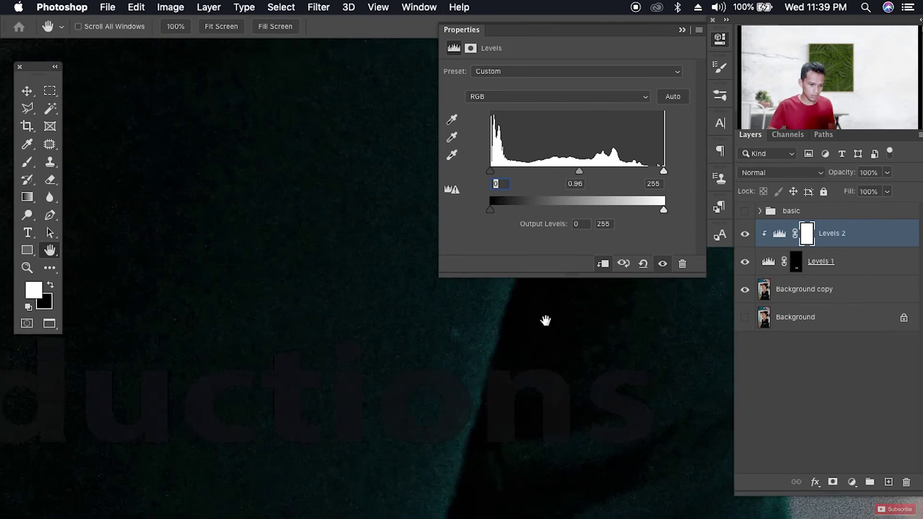
pyautogui.moveTo(584, 174); pyautogui.dragTo(571, 173)
pyautogui.moveTo(491, 171); pyautogui.dragTo(495, 172)
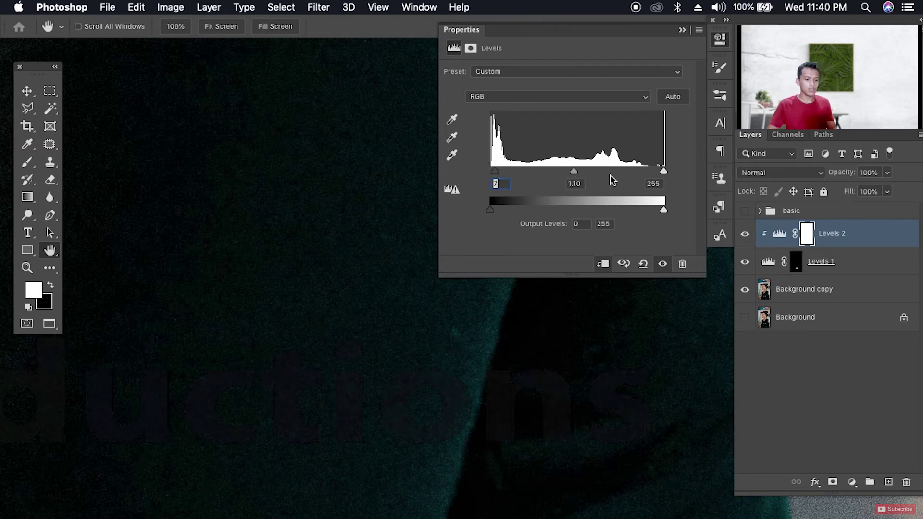
pyautogui.moveTo(416, 354); pyautogui.dragTo(396, 361)
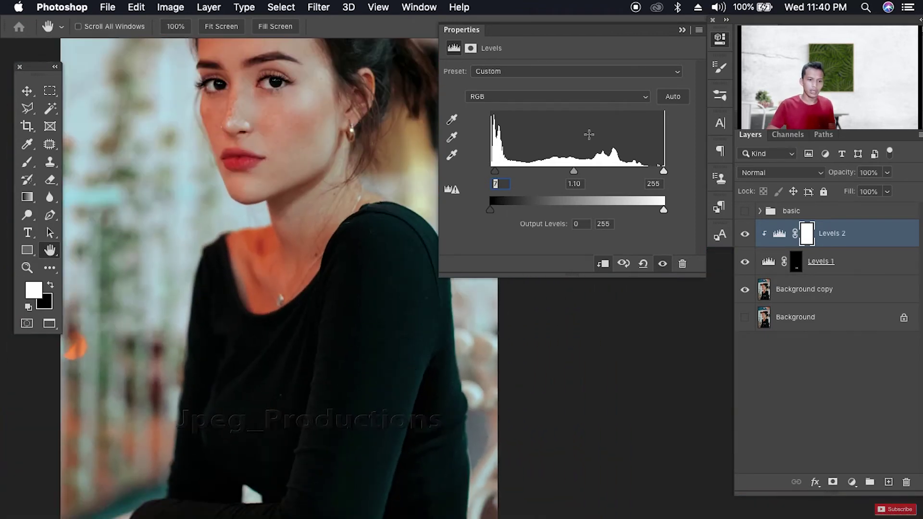
pyautogui.click(682, 30)
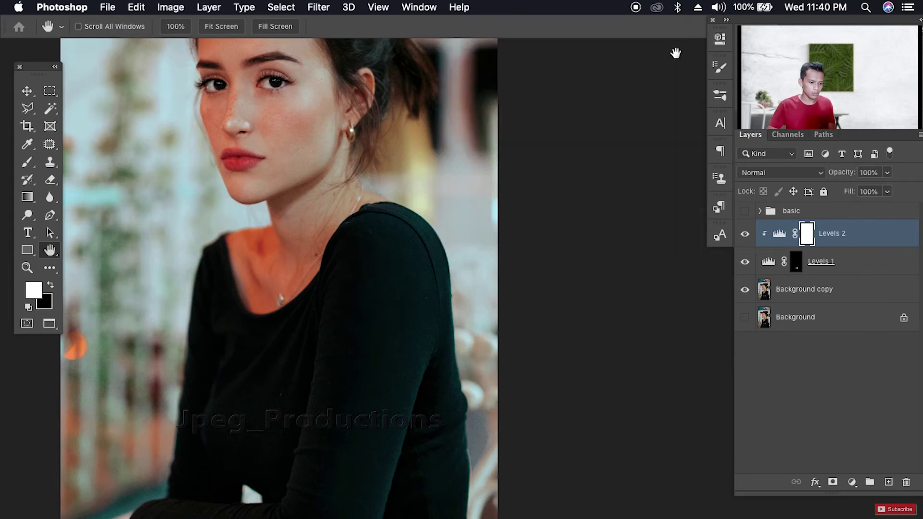
# Step: Add a new layer above Levels 2 and stamp a merged copy of all visible layers into it
pyautogui.moveTo(375, 371); pyautogui.dragTo(488, 342)
pyautogui.moveTo(478, 296); pyautogui.dragTo(446, 396)
pyautogui.moveTo(376, 375); pyautogui.dragTo(454, 364)
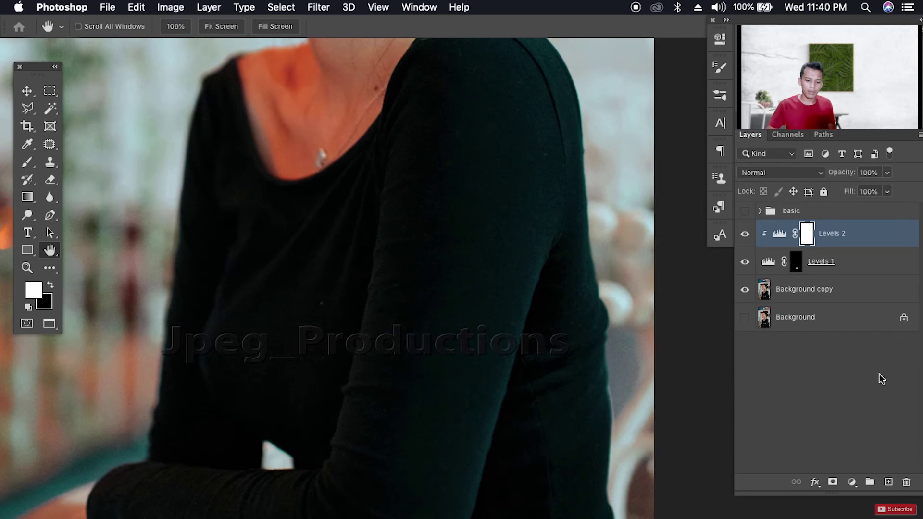
pyautogui.click(887, 483)
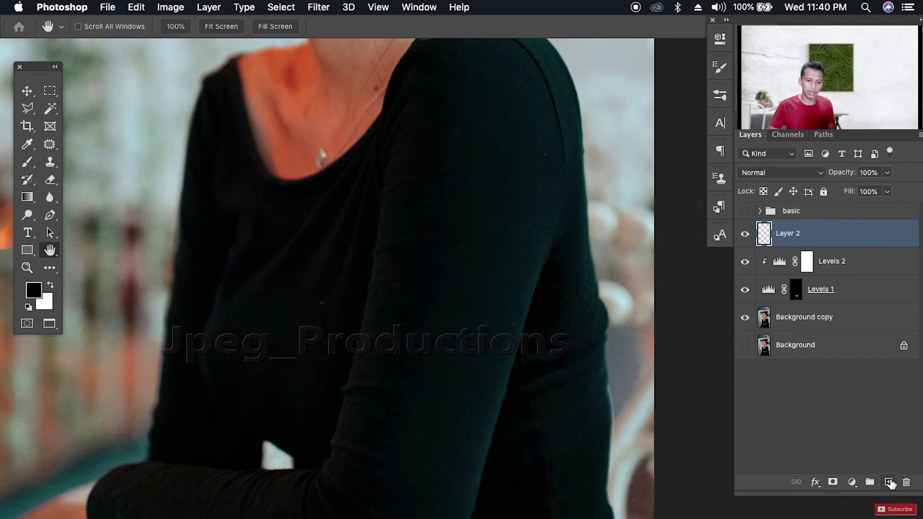
pyautogui.keyDown('alt'); pyautogui.click(475, 411); pyautogui.keyUp('alt')
pyautogui.moveTo(466, 409); pyautogui.dragTo(461, 400)
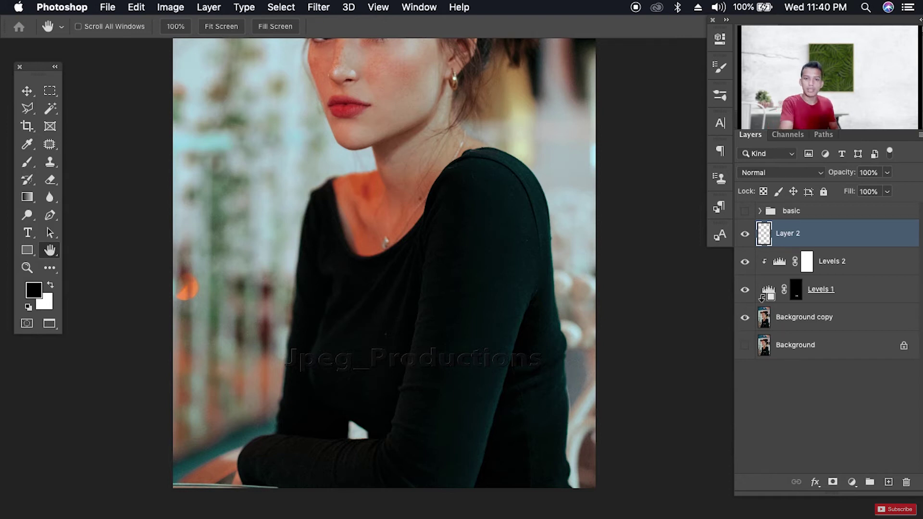
pyautogui.press('super+alt+shift+e')
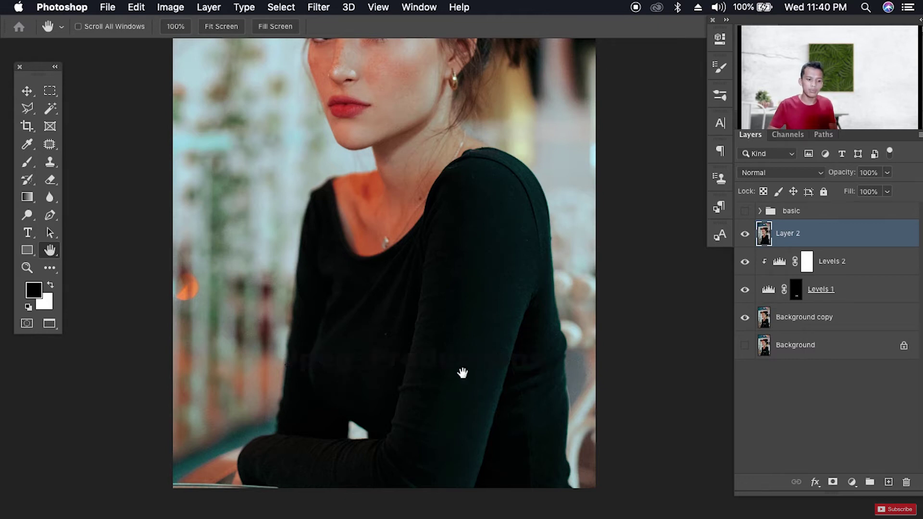
# Step: Undo and reapply the merged stamp on Layer 2 to compare the watermark area, and examine the letters "uctions" up close
pyautogui.moveTo(464, 372); pyautogui.dragTo(476, 348)
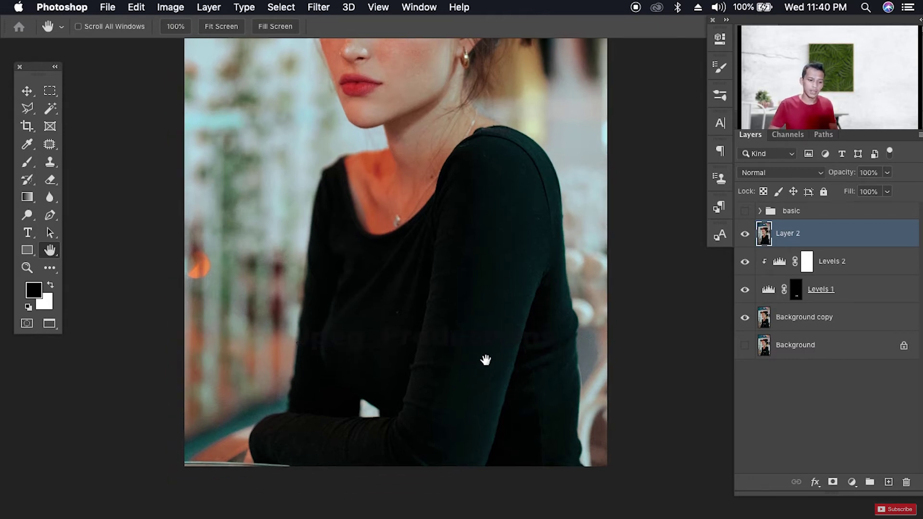
pyautogui.keyDown('alt'); pyautogui.click(506, 356); pyautogui.keyUp('alt')
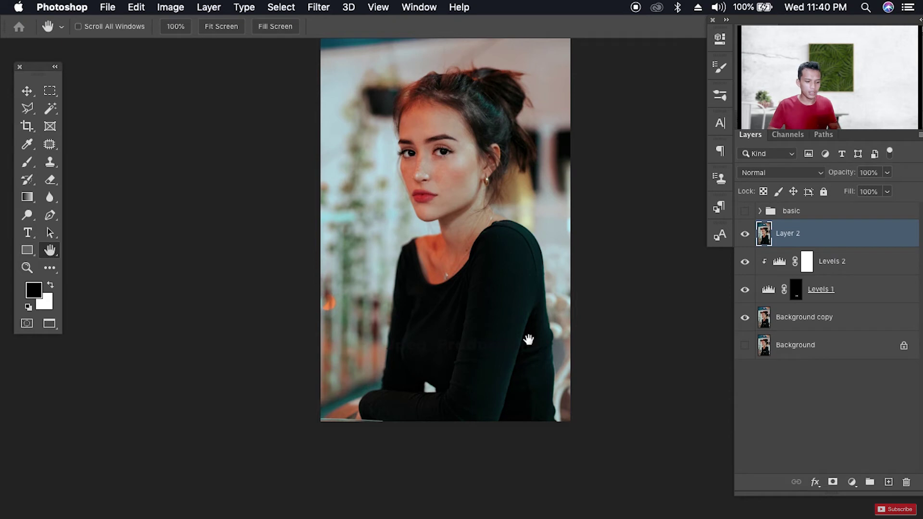
pyautogui.press('super+z')
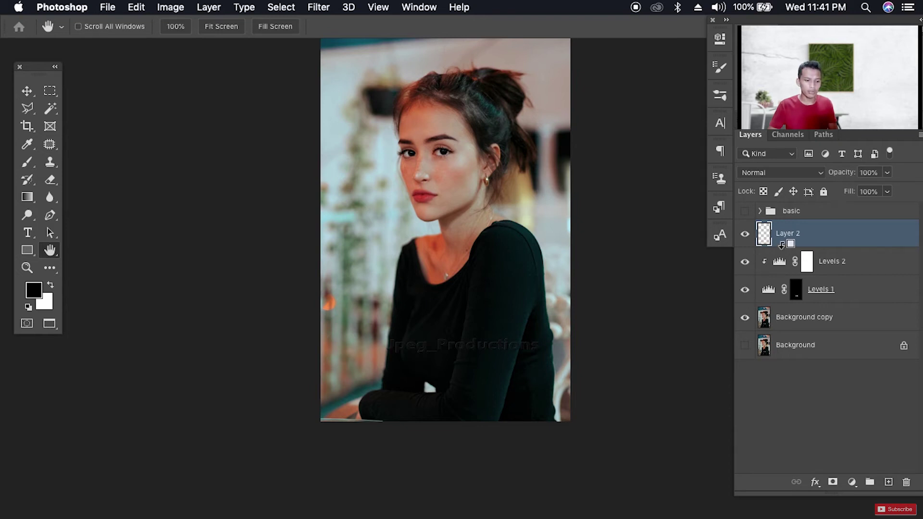
pyautogui.moveTo(489, 352); pyautogui.dragTo(564, 348)
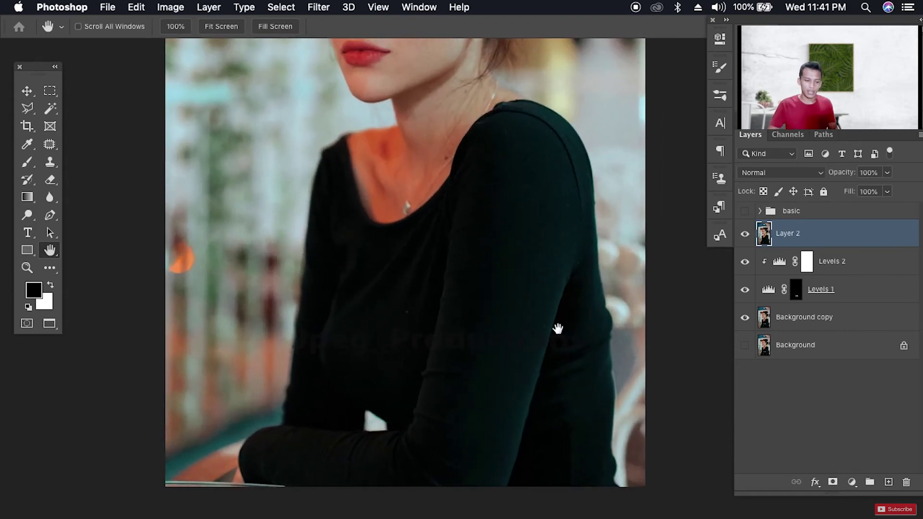
pyautogui.moveTo(492, 350); pyautogui.dragTo(404, 378)
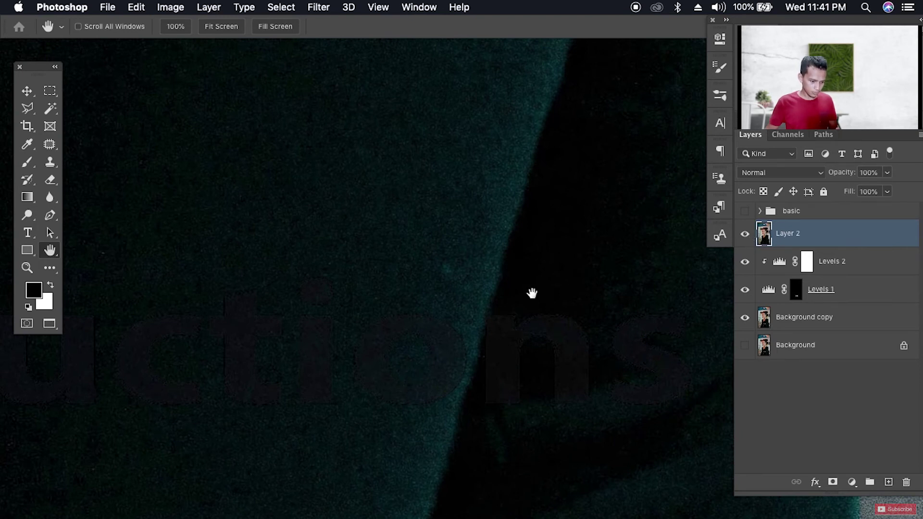
# Step: Add a new empty layer above Layer 2
pyautogui.moveTo(372, 377); pyautogui.dragTo(409, 352)
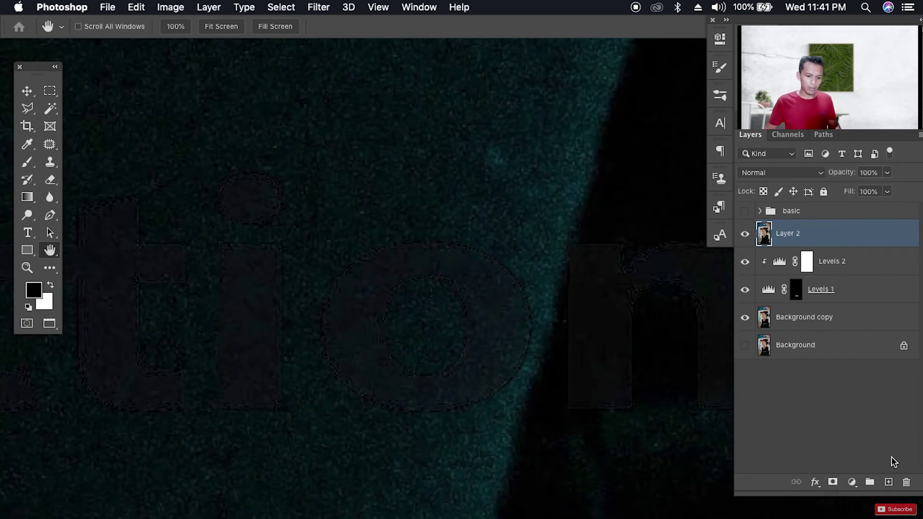
pyautogui.click(888, 483)
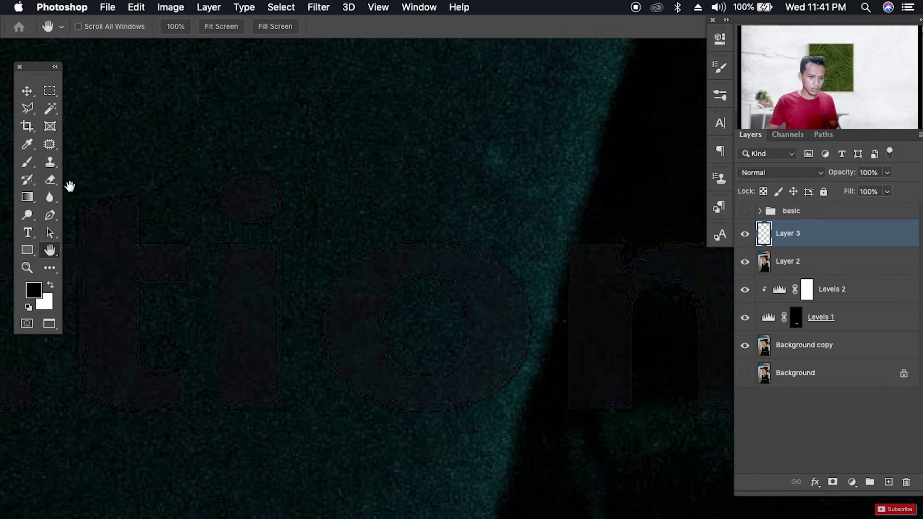
# Step: Examine the remaining traces of the watermark letters "ductions" up close across the jacket fabric
pyautogui.moveTo(499, 245); pyautogui.dragTo(610, 370)
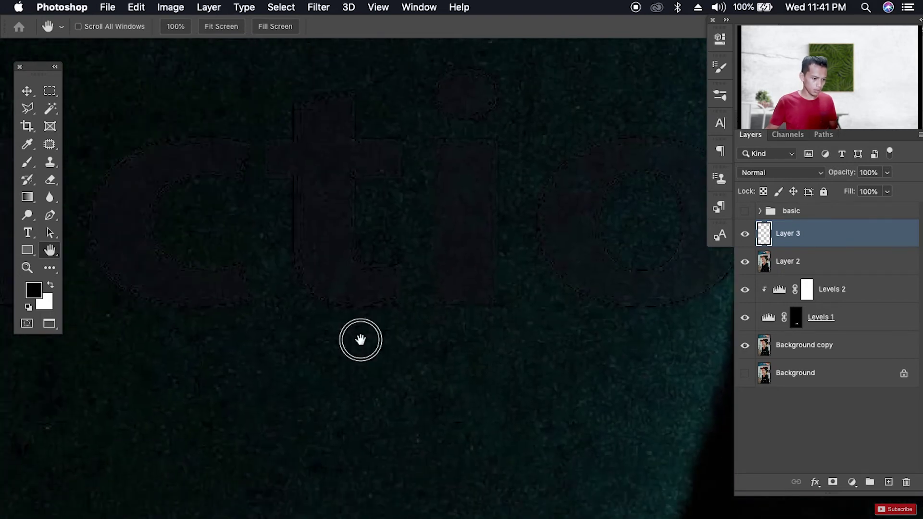
pyautogui.moveTo(373, 336); pyautogui.dragTo(565, 426)
pyautogui.moveTo(366, 344); pyautogui.dragTo(605, 338)
pyautogui.moveTo(307, 347); pyautogui.dragTo(144, 322)
pyautogui.moveTo(550, 330); pyautogui.dragTo(192, 279)
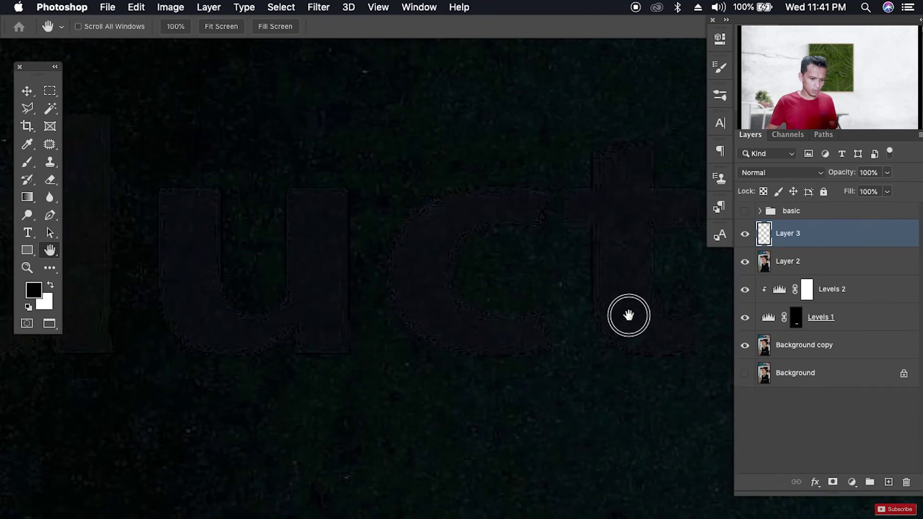
pyautogui.moveTo(633, 316); pyautogui.dragTo(336, 274)
pyautogui.moveTo(601, 316); pyautogui.dragTo(377, 400)
pyautogui.moveTo(651, 356); pyautogui.dragTo(577, 384)
pyautogui.moveTo(284, 312); pyautogui.dragTo(692, 303)
pyautogui.moveTo(193, 353); pyautogui.dragTo(259, 321)
pyautogui.moveTo(639, 332); pyautogui.dragTo(327, 320)
pyautogui.moveTo(451, 311); pyautogui.dragTo(240, 298)
pyautogui.moveTo(608, 317); pyautogui.dragTo(529, 313)
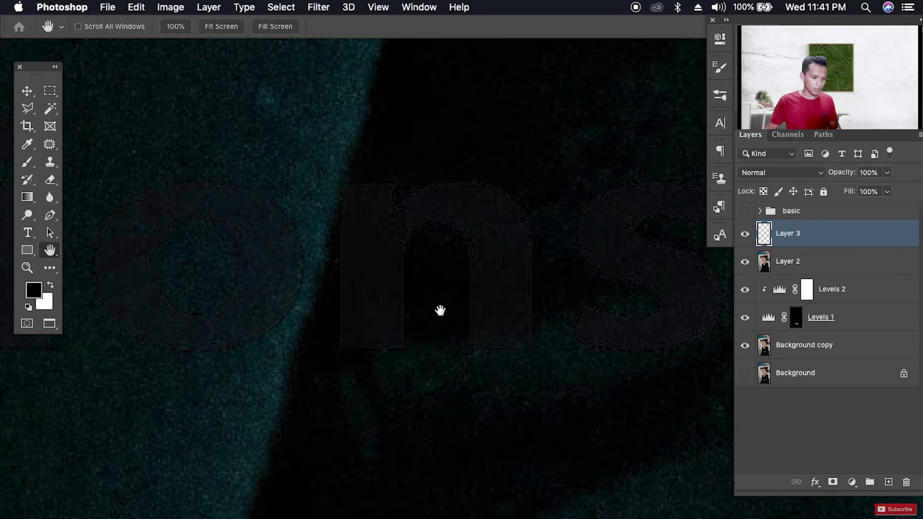
pyautogui.scroll(-3, 516, 314)
pyautogui.scroll(5, 544, 318)
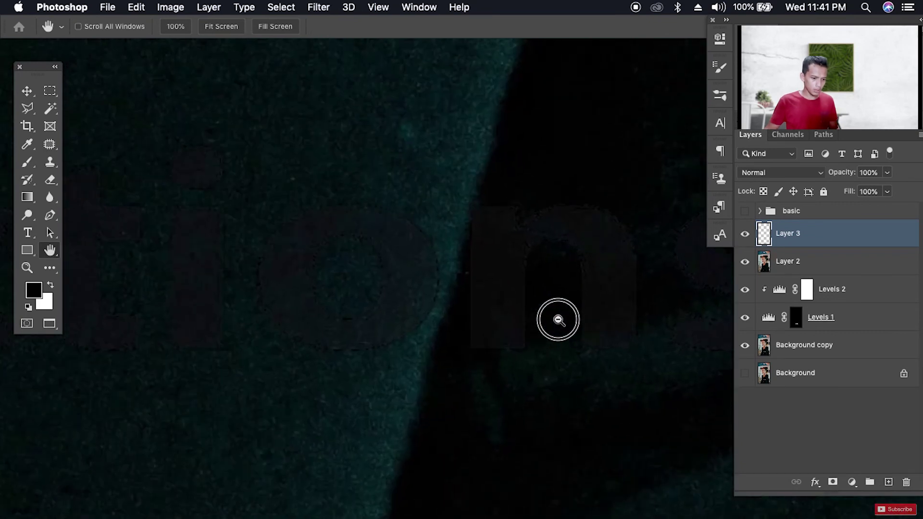
pyautogui.keyDown('alt'); pyautogui.click(556, 319); pyautogui.keyUp('alt')
pyautogui.moveTo(424, 305); pyautogui.dragTo(435, 302)
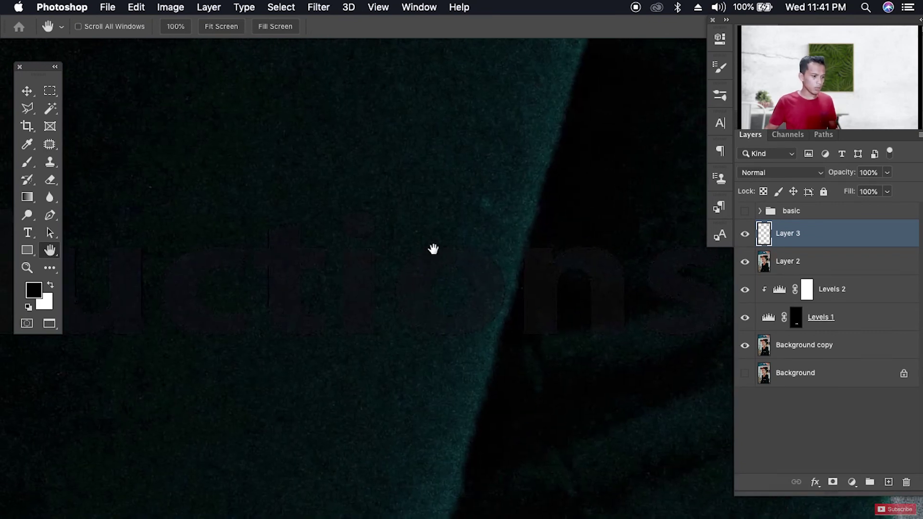
# Step: Use the Clone Stamp with an 84 px brush on Layer 3 to cover the right side of the first "o" before "ns"
pyautogui.click(50, 164)
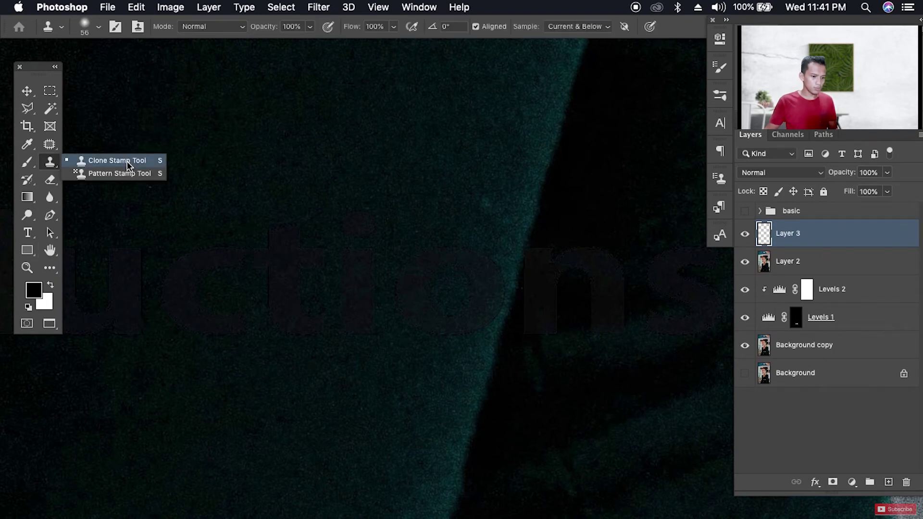
pyautogui.click(128, 163)
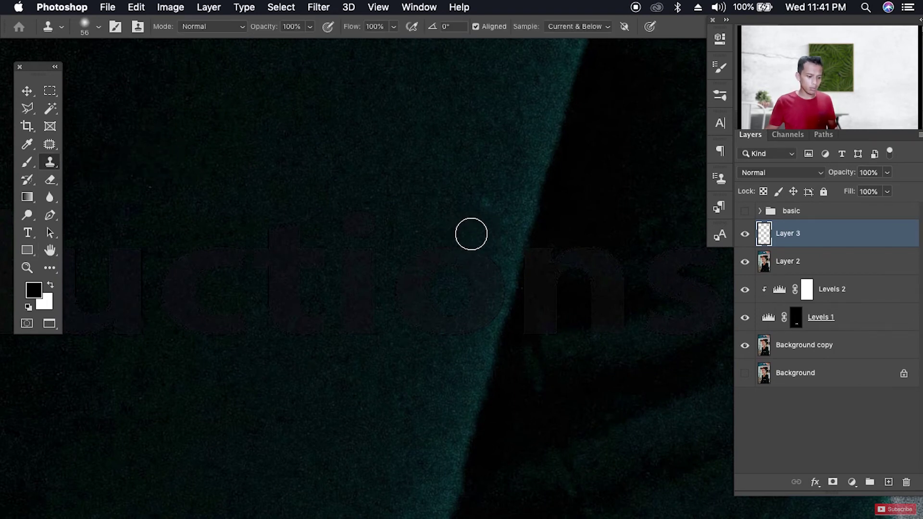
pyautogui.moveTo(472, 205); pyautogui.dragTo(410, 218)
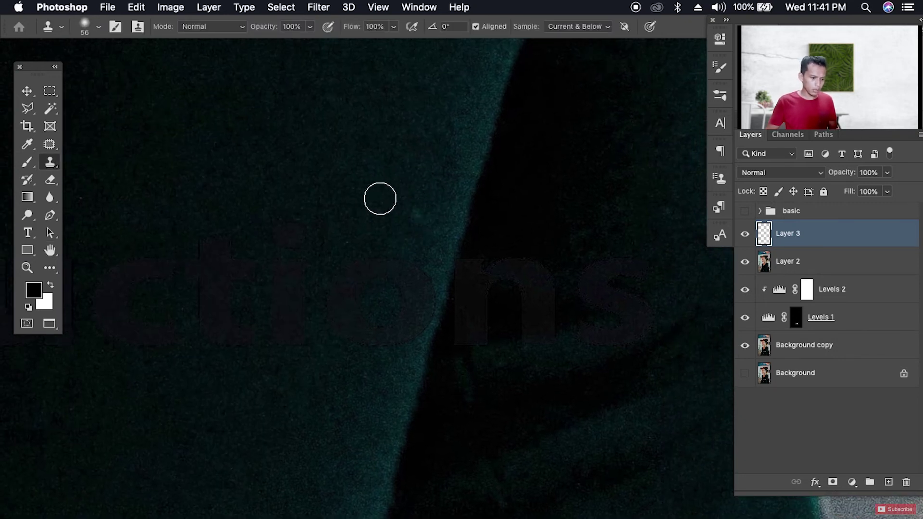
pyautogui.rightClick(370, 225)
pyautogui.moveTo(393, 194)
pyautogui.mouseDown()
pyautogui.moveTo(410, 198)
pyautogui.moveTo(416, 130)
pyautogui.mouseUp()
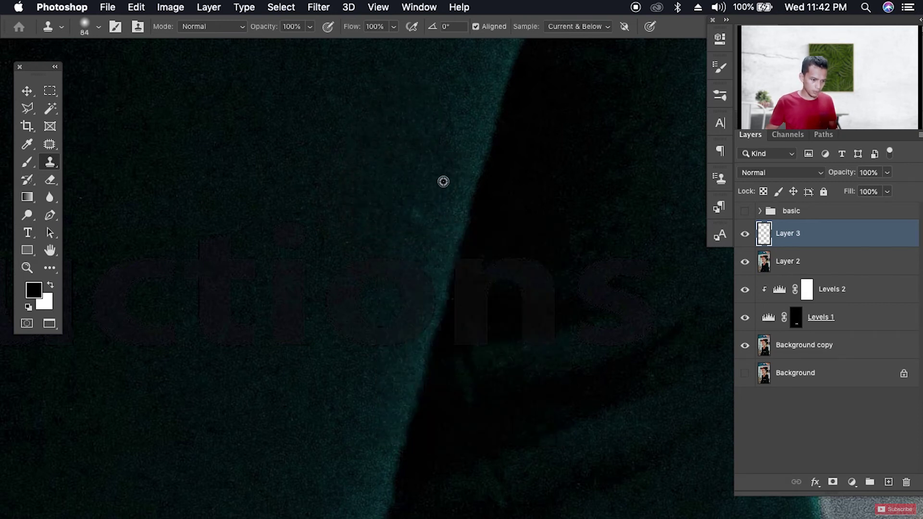
pyautogui.moveTo(414, 213); pyautogui.dragTo(445, 224)
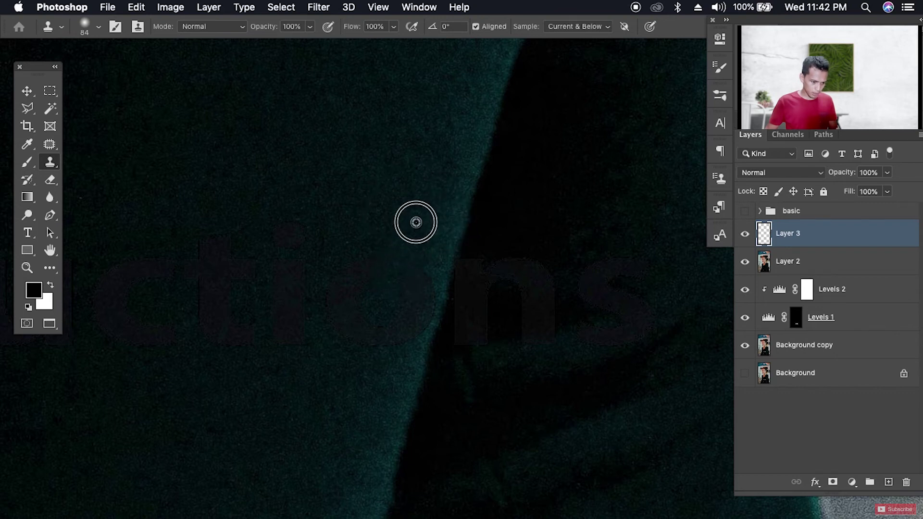
pyautogui.moveTo(399, 264)
pyautogui.mouseDown()
pyautogui.moveTo(406, 280)
pyautogui.moveTo(435, 257)
pyautogui.mouseUp()
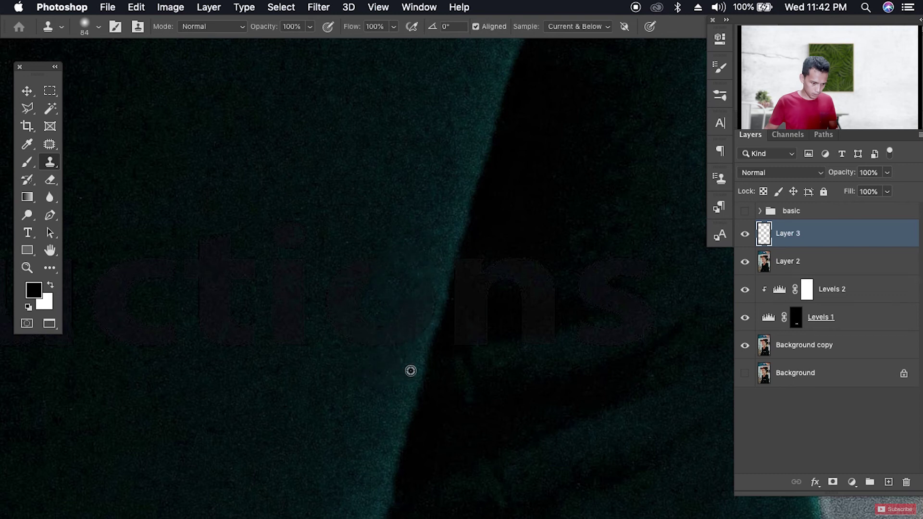
pyautogui.moveTo(421, 317); pyautogui.dragTo(432, 240)
pyautogui.moveTo(425, 279); pyautogui.dragTo(412, 286)
# Step: Clone nearby clean fabric over the lower and left parts of the "o" in "ctions"
pyautogui.keyDown('alt'); pyautogui.click(391, 385); pyautogui.keyUp('alt')
pyautogui.moveTo(412, 340)
pyautogui.mouseDown()
pyautogui.moveTo(415, 318)
pyautogui.moveTo(393, 333)
pyautogui.moveTo(404, 284)
pyautogui.moveTo(400, 291)
pyautogui.mouseUp()
pyautogui.keyDown('alt'); pyautogui.click(379, 385); pyautogui.keyUp('alt')
pyautogui.keyDown('alt'); pyautogui.click(349, 391); pyautogui.keyUp('alt')
pyautogui.moveTo(373, 338)
pyautogui.mouseDown()
pyautogui.moveTo(342, 307)
pyautogui.moveTo(338, 332)
pyautogui.mouseUp()
pyautogui.keyDown('alt'); pyautogui.click(361, 370); pyautogui.keyUp('alt')
pyautogui.keyDown('alt'); pyautogui.click(334, 375); pyautogui.keyUp('alt')
pyautogui.keyDown('alt'); pyautogui.click(331, 379); pyautogui.keyUp('alt')
pyautogui.moveTo(359, 296)
pyautogui.mouseDown()
pyautogui.moveTo(342, 286)
pyautogui.moveTo(352, 290)
pyautogui.moveTo(360, 271)
pyautogui.mouseUp()
pyautogui.keyDown('alt'); pyautogui.click(377, 212); pyautogui.keyUp('alt')
pyautogui.click(353, 268)
# Step: Clone surrounding fabric texture over the stem and dot of the letter "i"
pyautogui.press('space')
pyautogui.moveTo(336, 365); pyautogui.dragTo(464, 369)
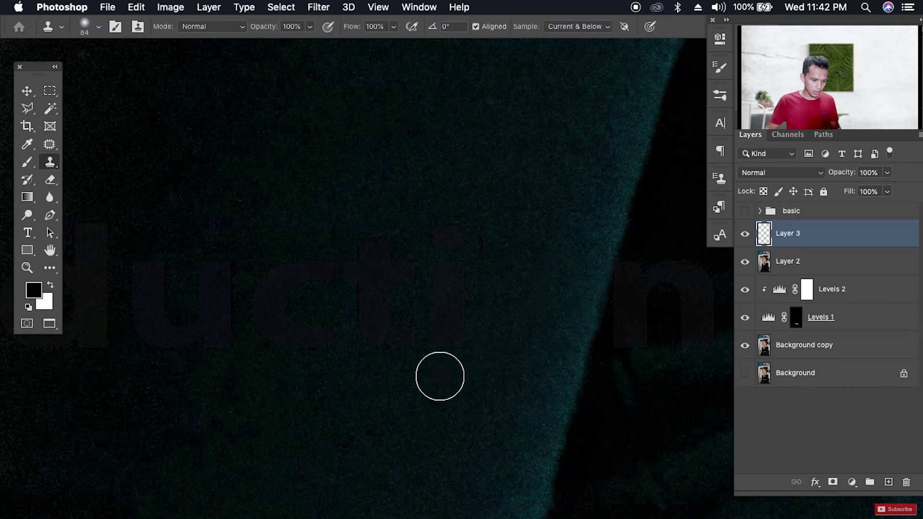
pyautogui.moveTo(451, 343)
pyautogui.mouseDown()
pyautogui.moveTo(448, 373)
pyautogui.moveTo(452, 288)
pyautogui.mouseUp()
pyautogui.keyDown('alt'); pyautogui.click(447, 373); pyautogui.keyUp('alt')
pyautogui.keyDown('alt'); pyautogui.click(495, 244); pyautogui.keyUp('alt')
pyautogui.moveTo(452, 240); pyautogui.dragTo(451, 243)
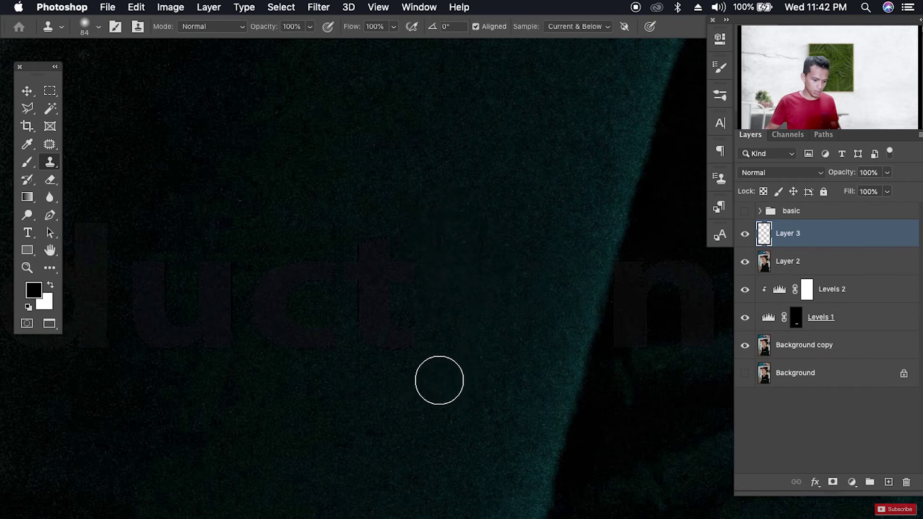
# Step: Clone surrounding fabric texture over the letter "t" of the watermark
pyautogui.moveTo(379, 406); pyautogui.dragTo(420, 418)
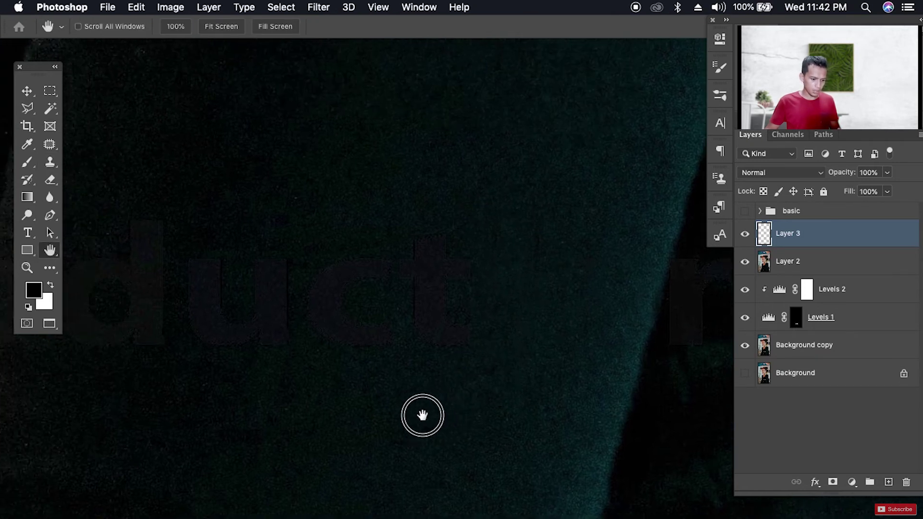
pyautogui.moveTo(440, 341)
pyautogui.mouseDown()
pyautogui.moveTo(444, 379)
pyautogui.moveTo(425, 312)
pyautogui.moveTo(432, 353)
pyautogui.moveTo(479, 298)
pyautogui.moveTo(442, 276)
pyautogui.mouseUp()
pyautogui.keyDown('alt'); pyautogui.click(426, 370); pyautogui.keyUp('alt')
pyautogui.keyDown('alt'); pyautogui.click(481, 298); pyautogui.keyUp('alt')
pyautogui.keyDown('alt'); pyautogui.click(472, 235); pyautogui.keyUp('alt')
pyautogui.moveTo(431, 242)
pyautogui.mouseDown()
pyautogui.moveTo(418, 255)
pyautogui.moveTo(417, 286)
pyautogui.mouseUp()
pyautogui.keyDown('alt'); pyautogui.click(437, 223); pyautogui.keyUp('alt')
pyautogui.click(413, 290)
# Step: Cover the letter "c" with fabric cloned from just below and above it
pyautogui.keyDown('alt'); pyautogui.click(371, 372); pyautogui.keyUp('alt')
pyautogui.moveTo(366, 332)
pyautogui.mouseDown()
pyautogui.moveTo(324, 315)
pyautogui.moveTo(338, 315)
pyautogui.mouseUp()
pyautogui.keyDown('alt'); pyautogui.click(332, 343); pyautogui.keyUp('alt')
pyautogui.moveTo(376, 262)
pyautogui.mouseDown()
pyautogui.moveTo(324, 277)
pyautogui.moveTo(332, 283)
pyautogui.mouseUp()
pyautogui.keyDown('alt'); pyautogui.click(350, 233); pyautogui.keyUp('alt')
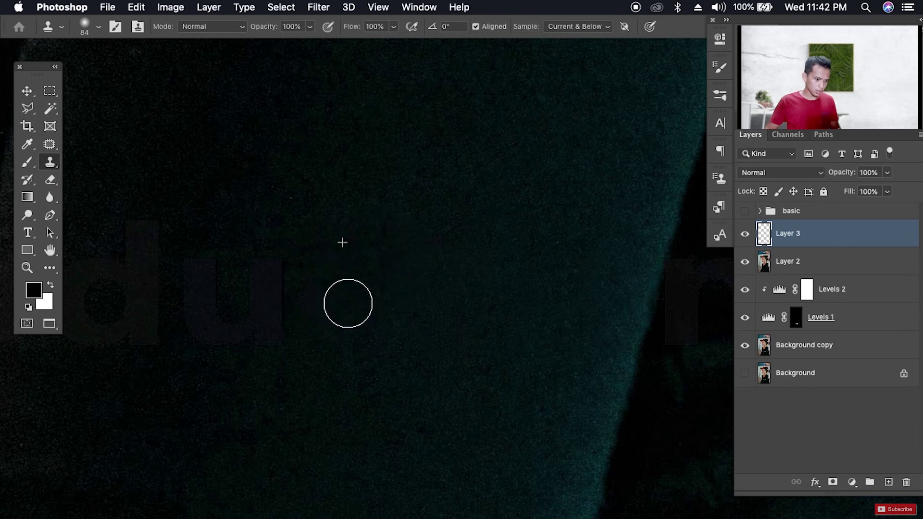
# Step: Clone clean fabric over the right stem and lower right curve of the letter "u"
pyautogui.press('space')
pyautogui.moveTo(375, 373); pyautogui.dragTo(355, 396)
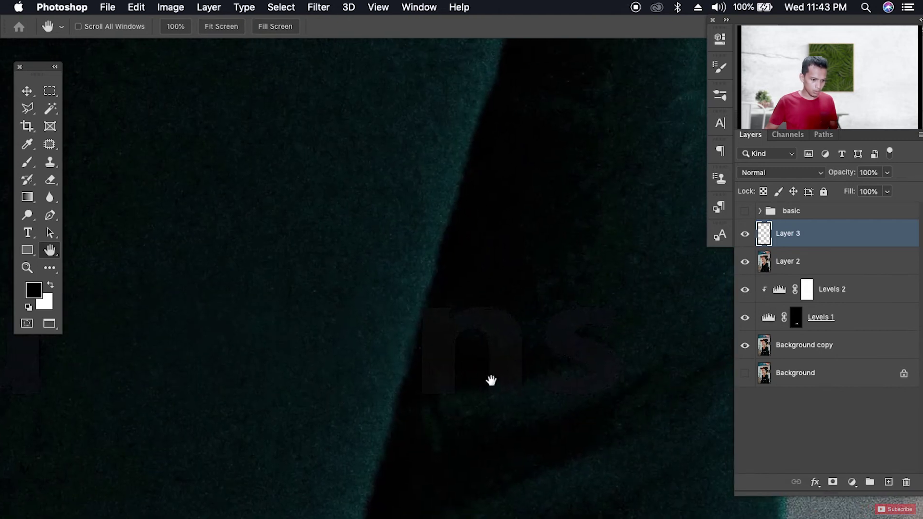
pyautogui.moveTo(246, 378); pyautogui.dragTo(470, 388)
pyautogui.moveTo(419, 399); pyautogui.dragTo(428, 396)
pyautogui.moveTo(387, 417); pyautogui.dragTo(408, 384)
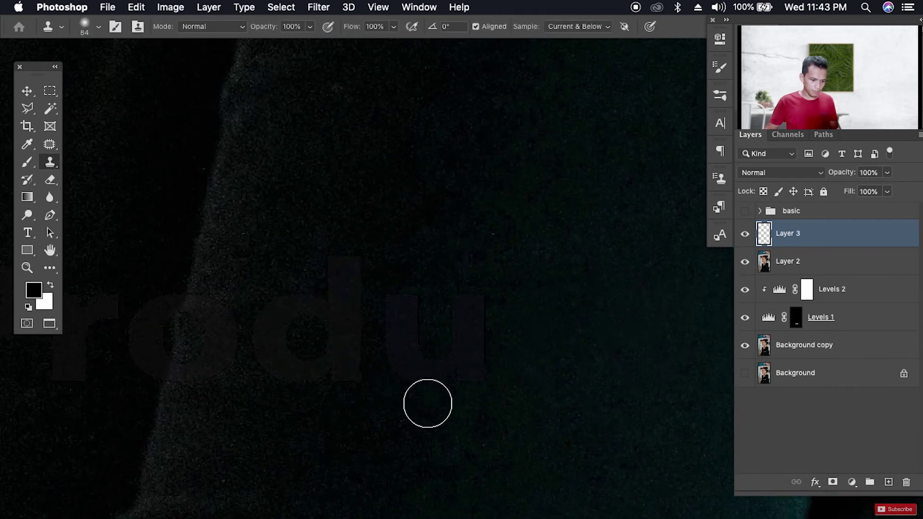
pyautogui.keyDown('alt'); pyautogui.click(467, 377); pyautogui.keyUp('alt')
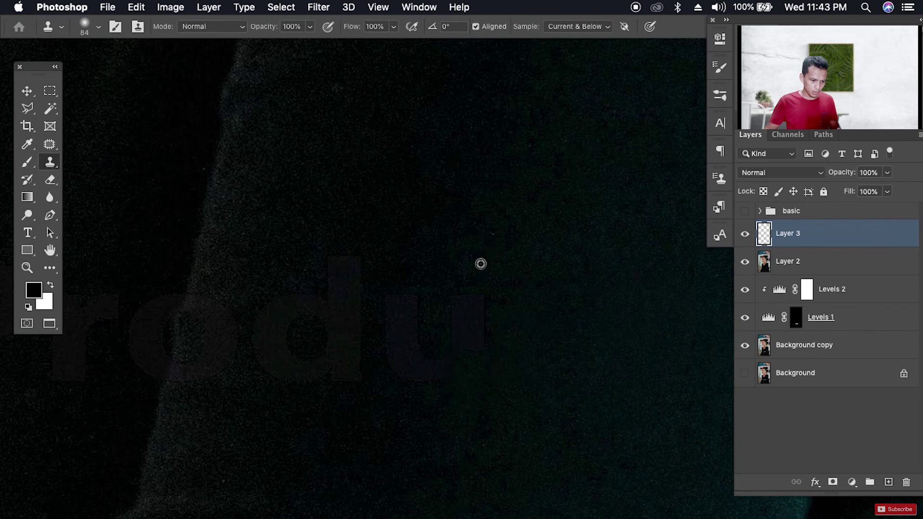
pyautogui.moveTo(482, 305)
pyautogui.mouseDown()
pyautogui.moveTo(459, 311)
pyautogui.moveTo(478, 339)
pyautogui.mouseUp()
pyautogui.keyDown('alt'); pyautogui.click(519, 289); pyautogui.keyUp('alt')
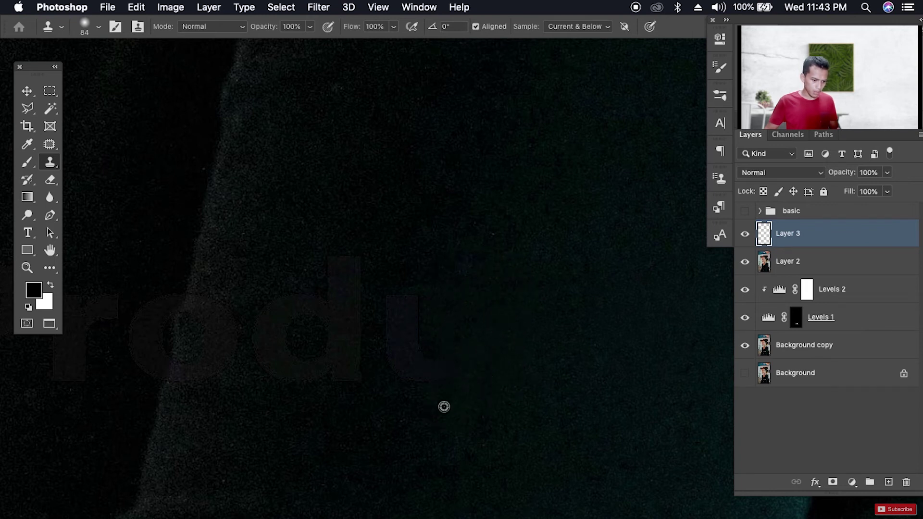
# Step: Clone clean fabric over the rest of the "u", covering its left stem
pyautogui.keyDown('alt'); pyautogui.click(434, 368); pyautogui.keyUp('alt')
pyautogui.moveTo(405, 353); pyautogui.dragTo(402, 338)
pyautogui.keyDown('alt'); pyautogui.click(449, 312); pyautogui.keyUp('alt')
pyautogui.moveTo(415, 307); pyautogui.dragTo(394, 321)
pyautogui.keyDown('alt'); pyautogui.click(453, 322); pyautogui.keyUp('alt')
pyautogui.keyDown('alt'); pyautogui.click(418, 340); pyautogui.keyUp('alt')
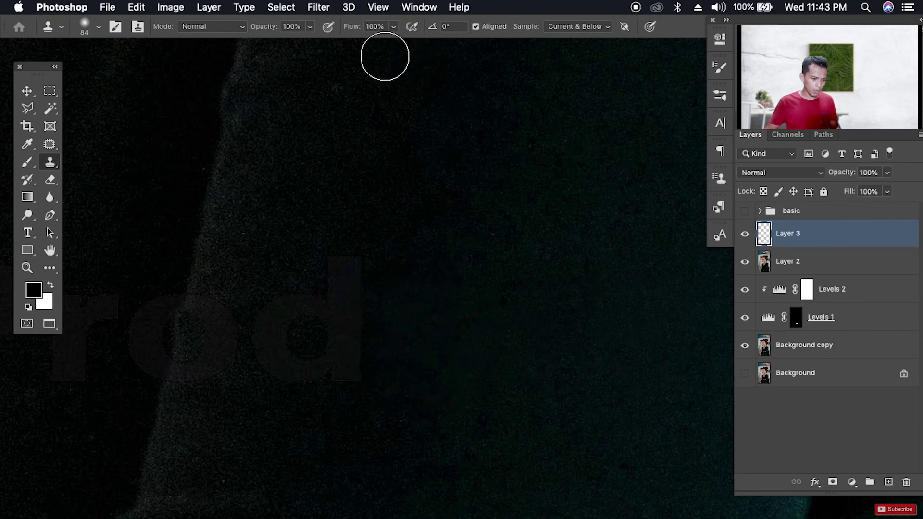
pyautogui.click(410, 309)
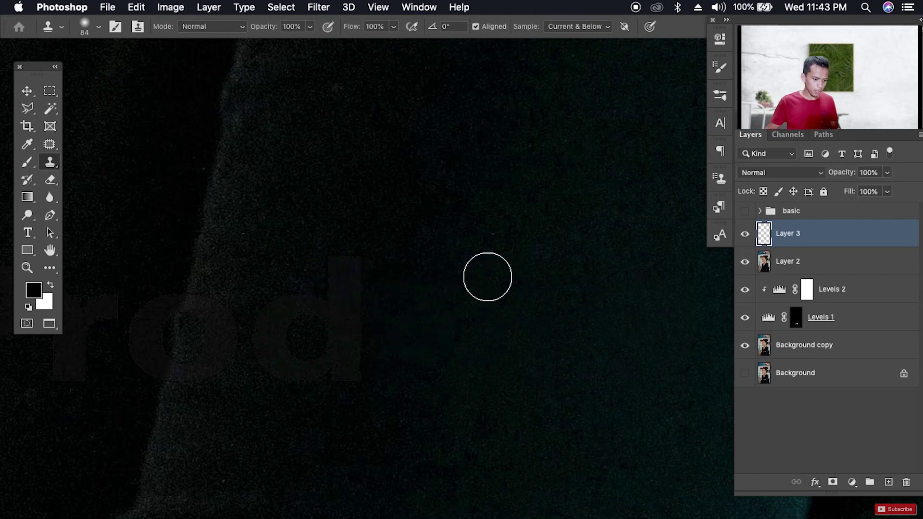
# Step: Cover the stem of the letter "d" with cloned dark fabric from beside and below it
pyautogui.keyDown('alt'); pyautogui.click(391, 242); pyautogui.keyUp('alt')
pyautogui.moveTo(341, 264)
pyautogui.mouseDown()
pyautogui.moveTo(363, 297)
pyautogui.moveTo(346, 334)
pyautogui.moveTo(356, 368)
pyautogui.moveTo(309, 365)
pyautogui.moveTo(274, 348)
pyautogui.moveTo(281, 322)
pyautogui.moveTo(315, 306)
pyautogui.mouseUp()
pyautogui.click(350, 296)
pyautogui.keyDown('alt'); pyautogui.click(403, 305); pyautogui.keyUp('alt')
pyautogui.keyDown('alt'); pyautogui.click(334, 403); pyautogui.keyUp('alt')
pyautogui.keyDown('alt'); pyautogui.click(282, 391); pyautogui.keyUp('alt')
pyautogui.keyDown('alt'); pyautogui.click(267, 396); pyautogui.keyUp('alt')
# Step: Clone fabric texture over the round bowl of the letter "d"
pyautogui.keyDown('alt'); pyautogui.click(301, 254); pyautogui.keyUp('alt')
pyautogui.keyDown('alt'); pyautogui.click(272, 410); pyautogui.keyUp('alt')
pyautogui.moveTo(281, 378)
pyautogui.mouseDown()
pyautogui.moveTo(276, 355)
pyautogui.moveTo(268, 365)
pyautogui.moveTo(270, 357)
pyautogui.moveTo(275, 375)
pyautogui.moveTo(267, 367)
pyautogui.mouseUp()
pyautogui.keyDown('alt'); pyautogui.click(267, 402); pyautogui.keyUp('alt')
pyautogui.keyDown('alt'); pyautogui.click(260, 432); pyautogui.keyUp('alt')
pyautogui.keyDown('alt'); pyautogui.click(290, 258); pyautogui.keyUp('alt')
pyautogui.moveTo(267, 313)
pyautogui.mouseDown()
pyautogui.moveTo(231, 316)
pyautogui.moveTo(227, 343)
pyautogui.mouseUp()
pyautogui.keyDown('alt'); pyautogui.click(247, 287); pyautogui.keyUp('alt')
# Step: Clone over the right half of the "o" in "Pro", rebuilding the lighter fabric edge that runs through it
pyautogui.keyDown('alt'); pyautogui.click(258, 344); pyautogui.keyUp('alt')
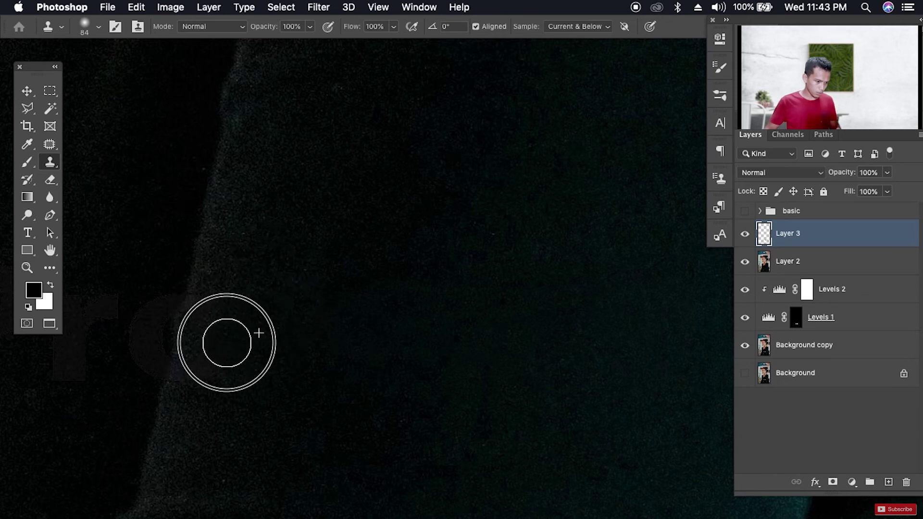
pyautogui.keyDown('alt'); pyautogui.click(240, 392); pyautogui.keyUp('alt')
pyautogui.click(196, 371)
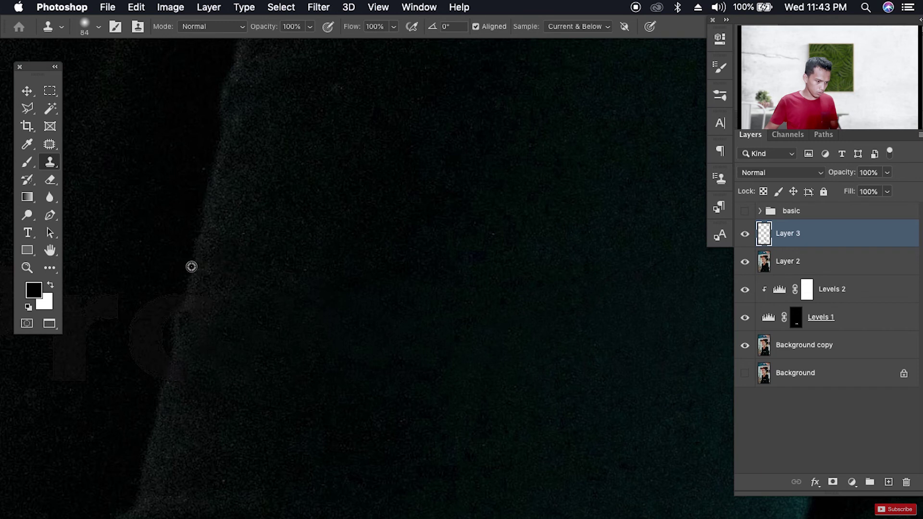
pyautogui.moveTo(180, 318)
pyautogui.mouseDown()
pyautogui.moveTo(171, 340)
pyautogui.moveTo(190, 300)
pyautogui.mouseUp()
pyautogui.keyDown('alt'); pyautogui.click(192, 403); pyautogui.keyUp('alt')
pyautogui.moveTo(192, 365)
pyautogui.mouseDown()
pyautogui.moveTo(169, 365)
pyautogui.moveTo(176, 357)
pyautogui.mouseUp()
pyautogui.moveTo(238, 289); pyautogui.dragTo(217, 309)
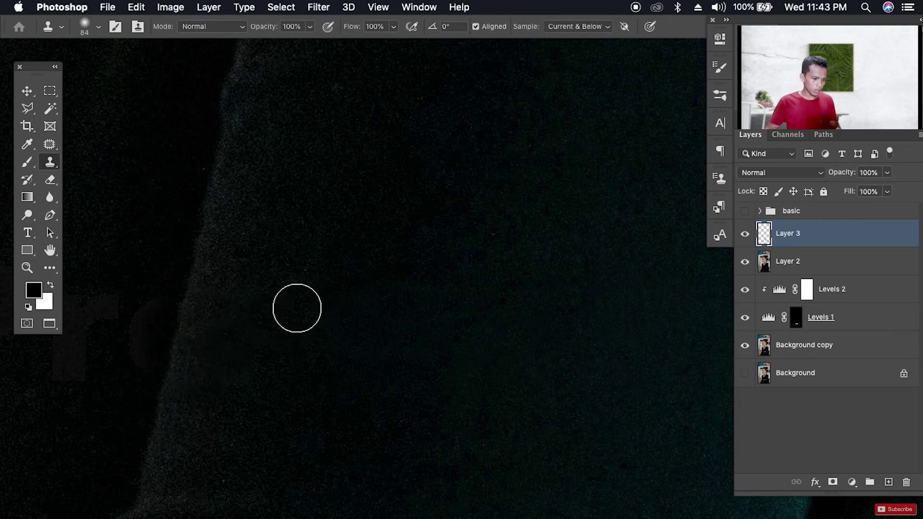
# Step: Reduce the Clone Stamp brush to 47 px and cover the left half of the "o" beside the fabric edge, redoing the faulty stroke
pyautogui.moveTo(291, 309); pyautogui.dragTo(392, 336)
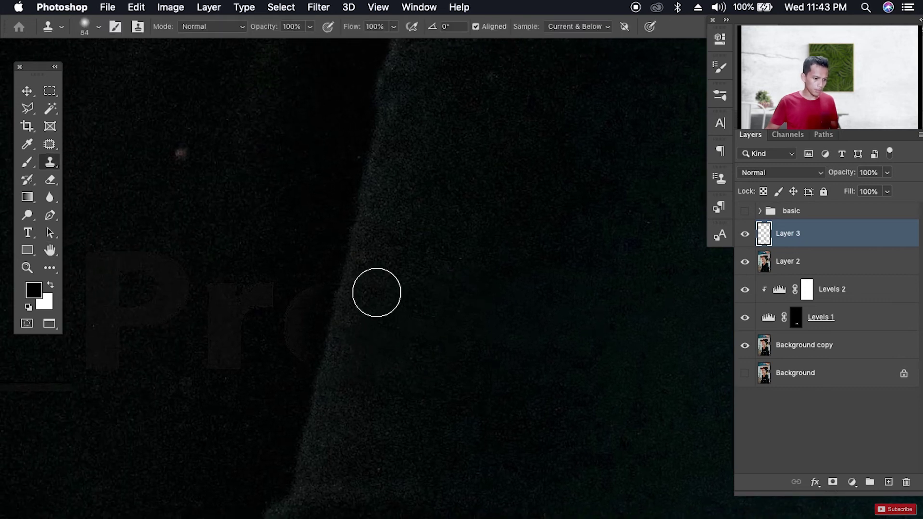
pyautogui.moveTo(326, 227)
pyautogui.mouseDown()
pyautogui.moveTo(313, 226)
pyautogui.moveTo(323, 235)
pyautogui.mouseUp()
pyautogui.moveTo(311, 294)
pyautogui.mouseDown()
pyautogui.moveTo(293, 330)
pyautogui.moveTo(300, 354)
pyautogui.mouseUp()
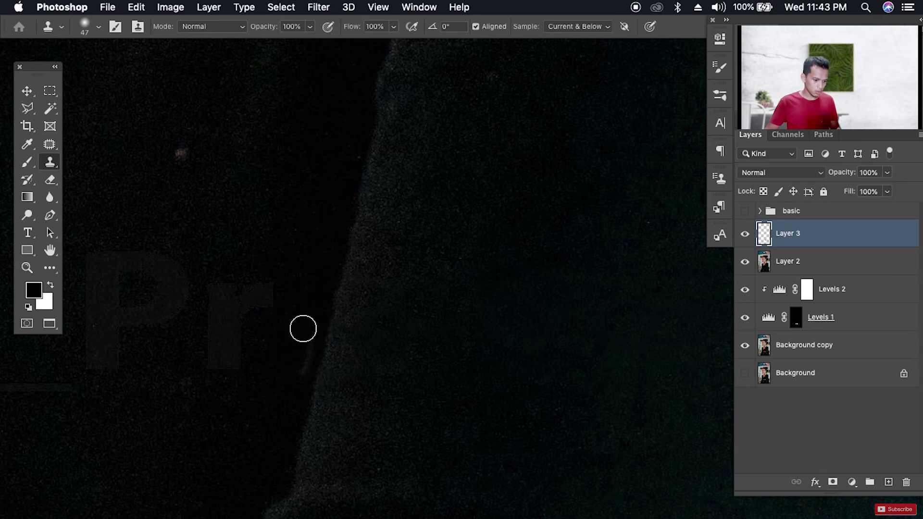
pyautogui.press('super+z')
pyautogui.moveTo(294, 332); pyautogui.dragTo(299, 352)
pyautogui.moveTo(294, 304); pyautogui.dragTo(289, 319)
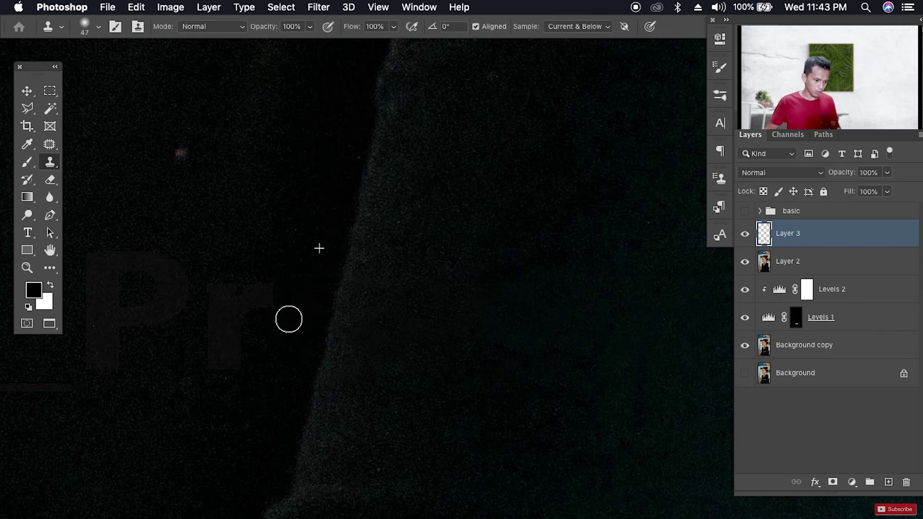
pyautogui.click(294, 355)
# Step: Enlarge the Clone Stamp brush to 60 px and clone dark fabric over the letter "r"
pyautogui.press('space')
pyautogui.moveTo(264, 354); pyautogui.dragTo(346, 387)
pyautogui.keyDown('alt'); pyautogui.click(382, 246); pyautogui.keyUp('alt')
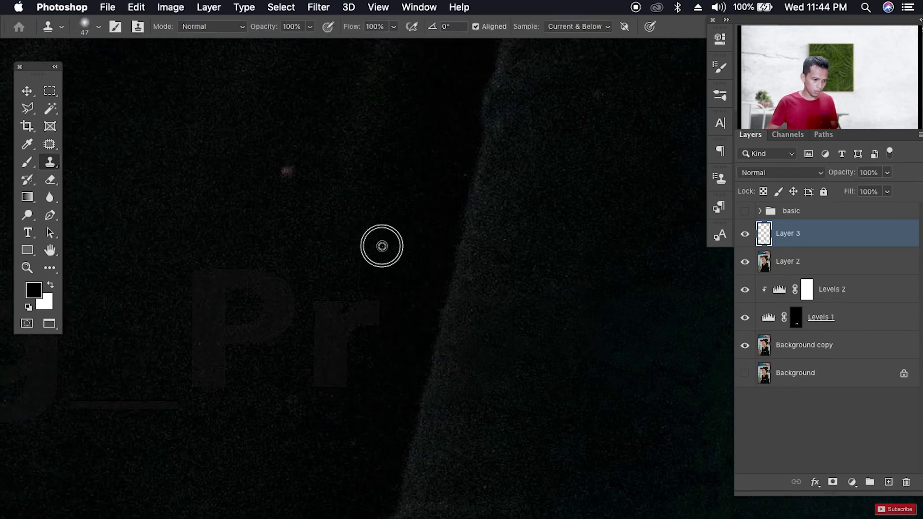
pyautogui.moveTo(333, 248)
pyautogui.mouseDown()
pyautogui.moveTo(351, 244)
pyautogui.moveTo(317, 181)
pyautogui.moveTo(366, 246)
pyautogui.mouseUp()
pyautogui.moveTo(352, 317)
pyautogui.mouseDown()
pyautogui.moveTo(360, 309)
pyautogui.moveTo(360, 324)
pyautogui.moveTo(323, 319)
pyautogui.moveTo(338, 340)
pyautogui.moveTo(330, 384)
pyautogui.moveTo(318, 370)
pyautogui.mouseUp()
pyautogui.keyDown('alt'); pyautogui.click(346, 263); pyautogui.keyUp('alt')
pyautogui.keyDown('alt'); pyautogui.click(353, 318); pyautogui.keyUp('alt')
pyautogui.keyDown('alt'); pyautogui.click(321, 408); pyautogui.keyUp('alt')
pyautogui.keyDown('alt'); pyautogui.click(352, 299); pyautogui.keyUp('alt')
pyautogui.click(325, 339)
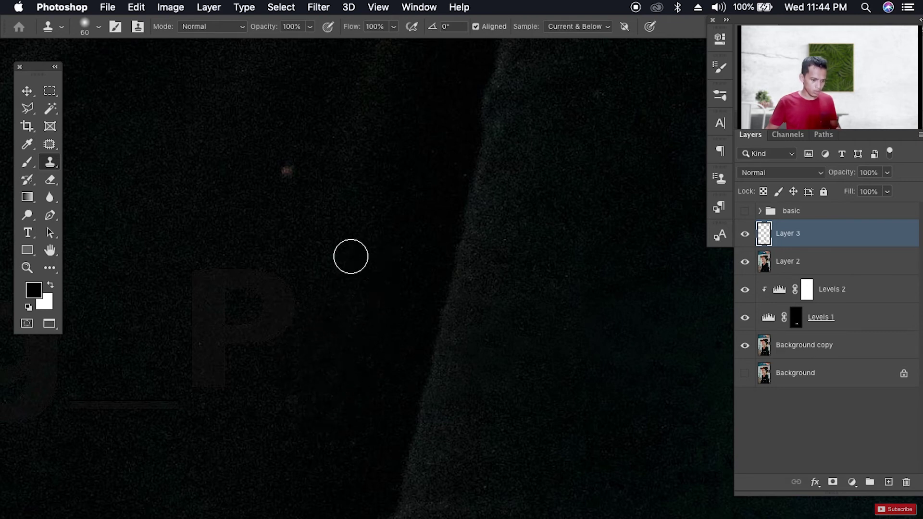
# Step: Clone dark fabric over the bowl and upper stem of the letter "P"
pyautogui.moveTo(277, 388); pyautogui.dragTo(387, 404)
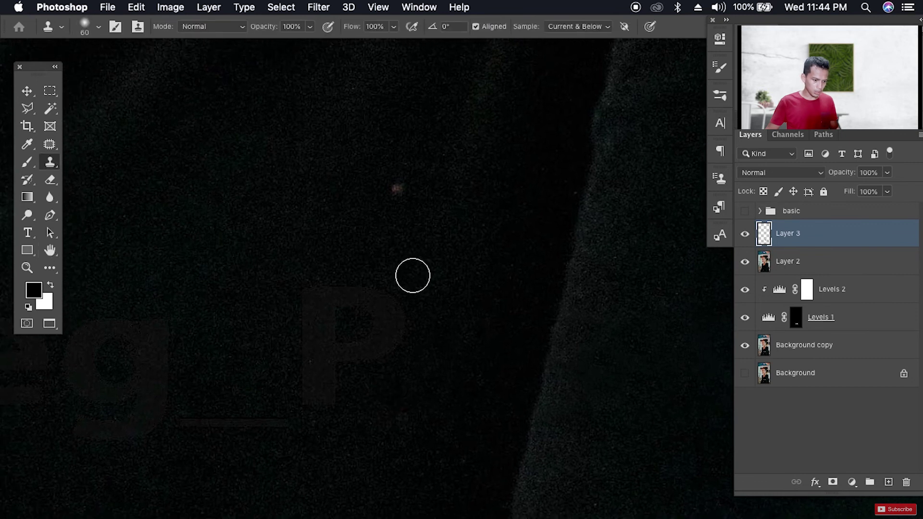
pyautogui.moveTo(384, 297)
pyautogui.mouseDown()
pyautogui.moveTo(391, 319)
pyautogui.moveTo(428, 328)
pyautogui.moveTo(360, 296)
pyautogui.mouseUp()
pyautogui.keyDown('alt'); pyautogui.click(350, 275); pyautogui.keyUp('alt')
pyautogui.moveTo(333, 298)
pyautogui.mouseDown()
pyautogui.moveTo(320, 269)
pyautogui.moveTo(282, 302)
pyautogui.moveTo(308, 334)
pyautogui.mouseUp()
pyautogui.keyDown('alt'); pyautogui.click(323, 263); pyautogui.keyUp('alt')
pyautogui.moveTo(336, 304)
pyautogui.mouseDown()
pyautogui.moveTo(330, 322)
pyautogui.moveTo(351, 290)
pyautogui.moveTo(355, 309)
pyautogui.mouseUp()
pyautogui.keyDown('alt'); pyautogui.click(353, 279); pyautogui.keyUp('alt')
pyautogui.moveTo(310, 340)
pyautogui.mouseDown()
pyautogui.moveTo(288, 319)
pyautogui.moveTo(347, 350)
pyautogui.mouseUp()
pyautogui.keyDown('alt'); pyautogui.click(288, 319); pyautogui.keyUp('alt')
pyautogui.moveTo(357, 312)
pyautogui.mouseDown()
pyautogui.moveTo(397, 269)
pyautogui.moveTo(424, 310)
pyautogui.moveTo(390, 376)
pyautogui.moveTo(393, 348)
pyautogui.moveTo(366, 361)
pyautogui.mouseUp()
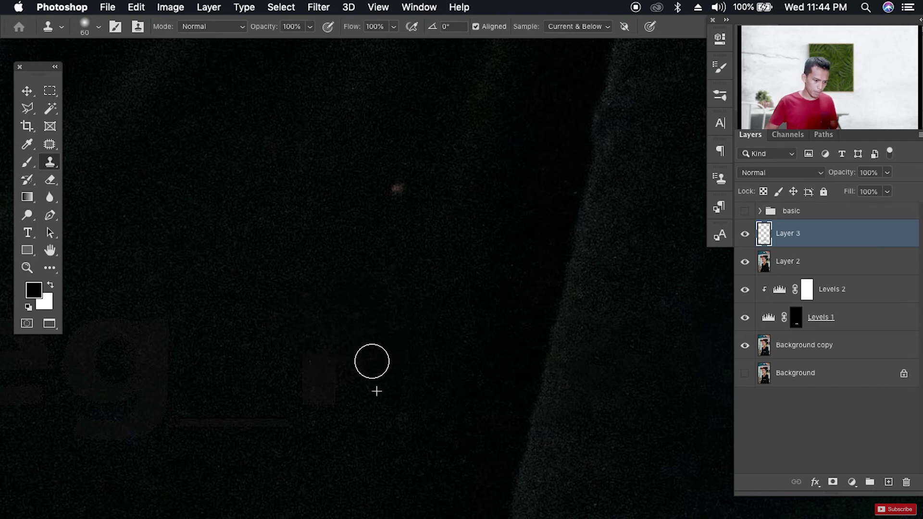
# Step: Clone over the leftover lower stem of the letter "P" and touch up the area around it
pyautogui.keyDown('alt'); pyautogui.click(399, 339); pyautogui.keyUp('alt')
pyautogui.click(389, 341)
pyautogui.keyDown('alt'); pyautogui.click(348, 378); pyautogui.keyUp('alt')
pyautogui.moveTo(327, 370)
pyautogui.mouseDown()
pyautogui.moveTo(357, 396)
pyautogui.moveTo(305, 364)
pyautogui.moveTo(355, 409)
pyautogui.moveTo(308, 393)
pyautogui.moveTo(287, 364)
pyautogui.moveTo(337, 399)
pyautogui.mouseUp()
pyautogui.keyDown('alt'); pyautogui.click(356, 393); pyautogui.keyUp('alt')
pyautogui.keyDown('alt'); pyautogui.click(331, 338); pyautogui.keyUp('alt')
# Step: Cover the watermark's underscore with dark fabric cloned from around it
pyautogui.keyDown('alt'); pyautogui.click(315, 433); pyautogui.keyUp('alt')
pyautogui.moveTo(282, 418)
pyautogui.mouseDown()
pyautogui.moveTo(254, 449)
pyautogui.moveTo(242, 451)
pyautogui.moveTo(244, 420)
pyautogui.moveTo(218, 390)
pyautogui.moveTo(192, 421)
pyautogui.mouseUp()
pyautogui.keyDown('alt'); pyautogui.click(233, 455); pyautogui.keyUp('alt')
pyautogui.keyDown('alt'); pyautogui.click(223, 385); pyautogui.keyUp('alt')
pyautogui.keyDown('alt'); pyautogui.click(237, 390); pyautogui.keyUp('alt')
pyautogui.click(212, 425)
# Step: Clone dark fabric over the right stem and lower tail of the watermark letter "g"
pyautogui.press('space')
pyautogui.moveTo(241, 396); pyautogui.dragTo(383, 403)
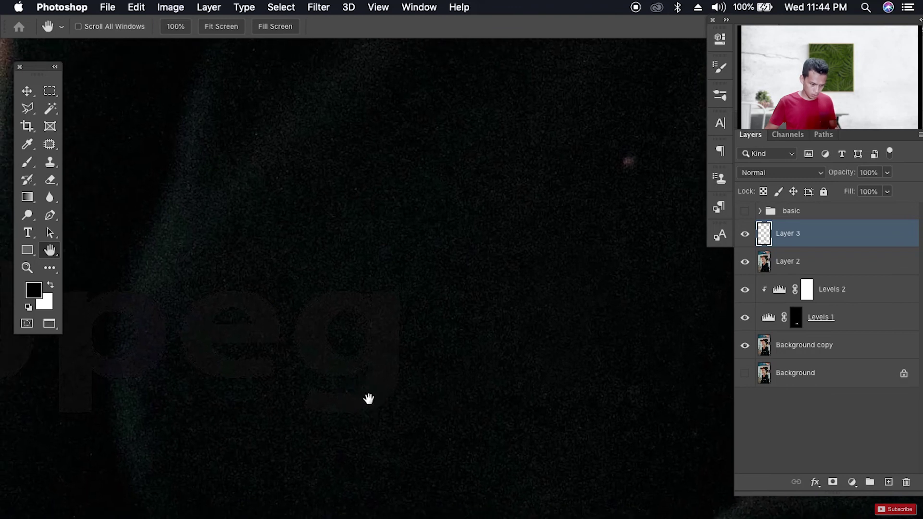
pyautogui.moveTo(384, 308)
pyautogui.mouseDown()
pyautogui.moveTo(390, 337)
pyautogui.moveTo(402, 309)
pyautogui.mouseUp()
pyautogui.keyDown('alt'); pyautogui.click(422, 361); pyautogui.keyUp('alt')
pyautogui.keyDown('alt'); pyautogui.click(437, 350); pyautogui.keyUp('alt')
pyautogui.keyDown('alt'); pyautogui.click(420, 375); pyautogui.keyUp('alt')
pyautogui.moveTo(392, 367)
pyautogui.mouseDown()
pyautogui.moveTo(373, 396)
pyautogui.moveTo(379, 383)
pyautogui.moveTo(338, 402)
pyautogui.moveTo(314, 394)
pyautogui.moveTo(360, 388)
pyautogui.mouseUp()
pyautogui.keyDown('alt'); pyautogui.click(414, 400); pyautogui.keyUp('alt')
pyautogui.keyDown('alt'); pyautogui.click(318, 437); pyautogui.keyUp('alt')
pyautogui.keyDown('alt'); pyautogui.click(357, 414); pyautogui.keyUp('alt')
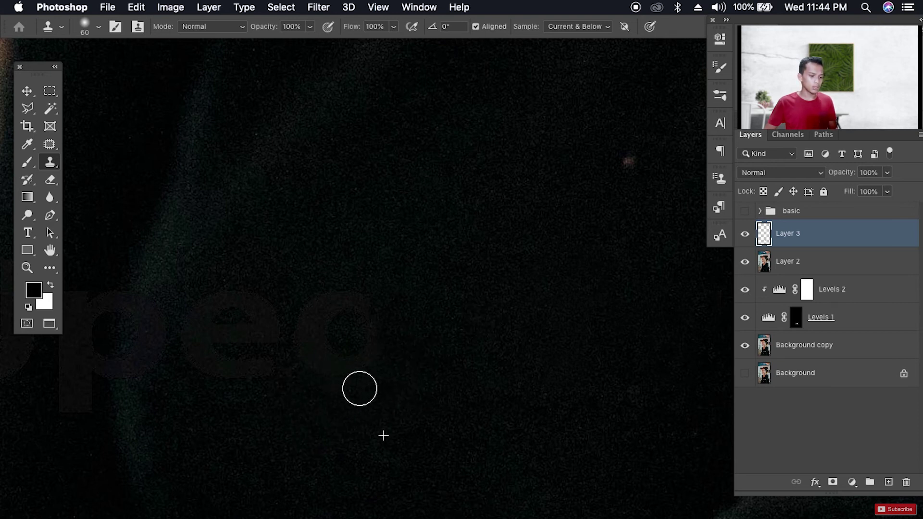
# Step: Clone dark fabric over the remaining bowl of the letter "g", including its upper and lower edges
pyautogui.keyDown('alt'); pyautogui.click(414, 345); pyautogui.keyUp('alt')
pyautogui.moveTo(373, 345); pyautogui.dragTo(372, 337)
pyautogui.keyDown('alt'); pyautogui.click(359, 403); pyautogui.keyUp('alt')
pyautogui.moveTo(352, 367); pyautogui.dragTo(304, 339)
pyautogui.keyDown('alt'); pyautogui.click(320, 403); pyautogui.keyUp('alt')
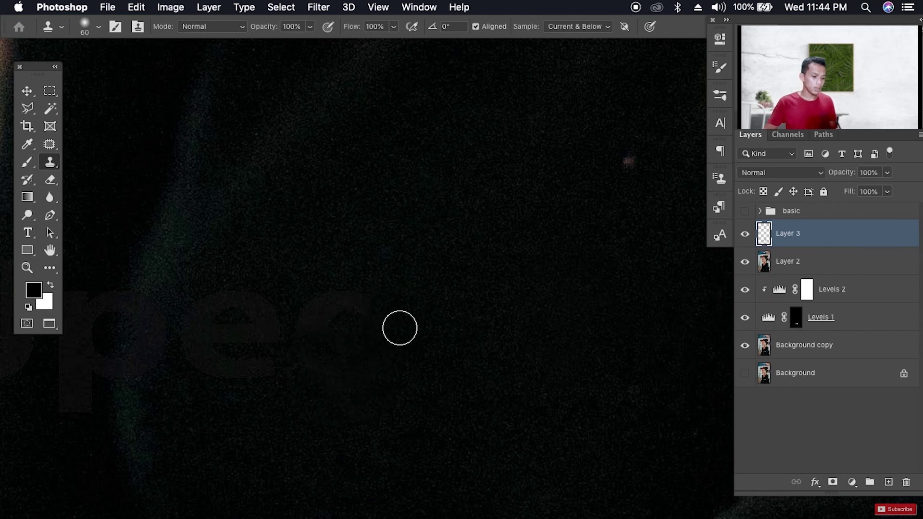
pyautogui.moveTo(341, 299)
pyautogui.mouseDown()
pyautogui.moveTo(343, 264)
pyautogui.moveTo(365, 267)
pyautogui.moveTo(315, 265)
pyautogui.moveTo(336, 254)
pyautogui.moveTo(309, 322)
pyautogui.moveTo(370, 296)
pyautogui.mouseUp()
pyautogui.keyDown('alt'); pyautogui.click(316, 269); pyautogui.keyUp('alt')
pyautogui.keyDown('alt'); pyautogui.click(336, 254); pyautogui.keyUp('alt')
pyautogui.keyDown('alt'); pyautogui.click(375, 254); pyautogui.keyUp('alt')
pyautogui.keyDown('alt'); pyautogui.click(303, 405); pyautogui.keyUp('alt')
pyautogui.moveTo(313, 366)
pyautogui.mouseDown()
pyautogui.moveTo(398, 351)
pyautogui.moveTo(357, 336)
pyautogui.moveTo(361, 347)
pyautogui.moveTo(339, 363)
pyautogui.mouseUp()
# Step: Cover the letter "e" with dark fabric cloned from around it
pyautogui.press('space')
pyautogui.keyDown('alt'); pyautogui.click(358, 289); pyautogui.keyUp('alt')
pyautogui.keyDown('alt'); pyautogui.click(400, 342); pyautogui.keyUp('alt')
pyautogui.keyDown('alt'); pyautogui.click(415, 310); pyautogui.keyUp('alt')
pyautogui.moveTo(348, 317)
pyautogui.mouseDown()
pyautogui.moveTo(319, 329)
pyautogui.moveTo(298, 356)
pyautogui.moveTo(309, 336)
pyautogui.mouseUp()
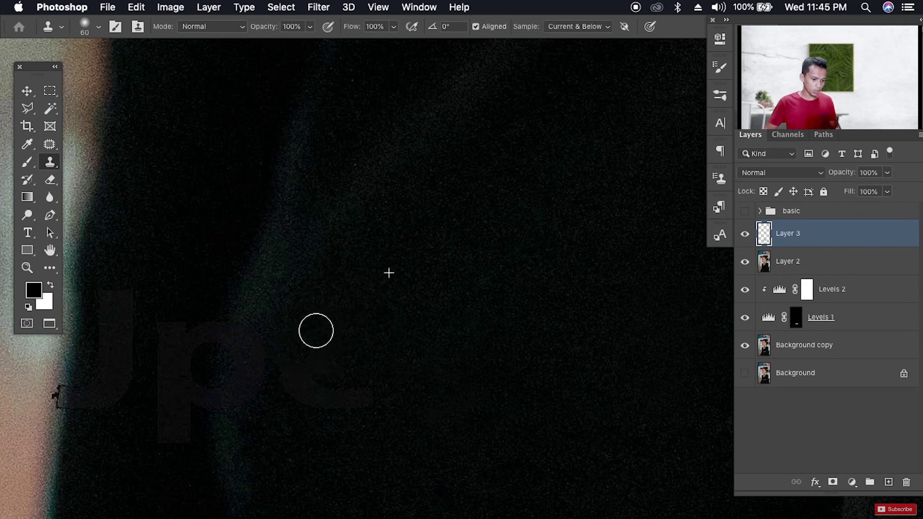
pyautogui.moveTo(368, 393)
pyautogui.mouseDown()
pyautogui.moveTo(335, 432)
pyautogui.moveTo(323, 394)
pyautogui.moveTo(320, 425)
pyautogui.moveTo(310, 423)
pyautogui.moveTo(307, 376)
pyautogui.moveTo(308, 387)
pyautogui.moveTo(319, 371)
pyautogui.mouseUp()
pyautogui.keyDown('alt'); pyautogui.click(332, 432); pyautogui.keyUp('alt')
pyautogui.keyDown('alt'); pyautogui.click(373, 375); pyautogui.keyUp('alt')
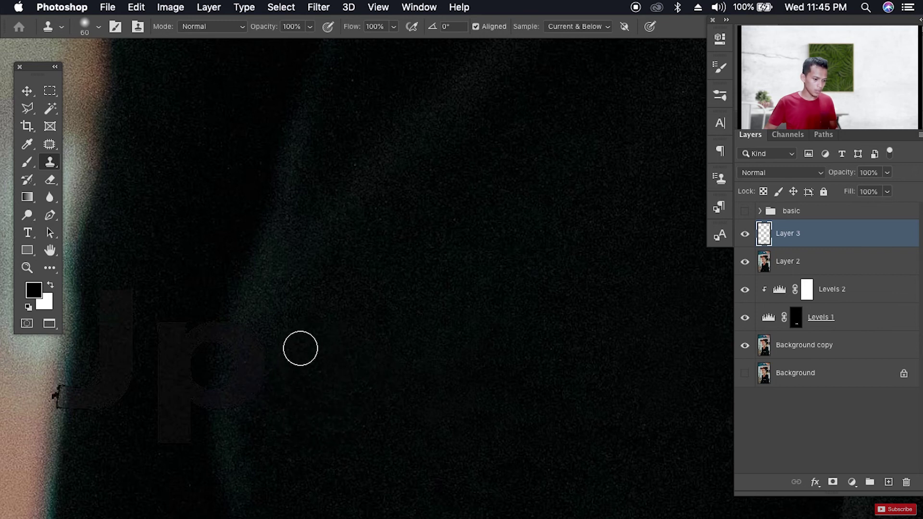
# Step: Clone over the bowl of the letter "p", following the faint fabric fold beneath it
pyautogui.keyDown('alt'); pyautogui.click(265, 295); pyautogui.keyUp('alt')
pyautogui.moveTo(257, 335)
pyautogui.mouseDown()
pyautogui.moveTo(286, 316)
pyautogui.moveTo(280, 362)
pyautogui.moveTo(259, 357)
pyautogui.moveTo(253, 366)
pyautogui.moveTo(299, 343)
pyautogui.moveTo(248, 377)
pyautogui.moveTo(255, 410)
pyautogui.moveTo(247, 377)
pyautogui.mouseUp()
pyautogui.keyDown('alt'); pyautogui.click(286, 313); pyautogui.keyUp('alt')
pyautogui.keyDown('alt'); pyautogui.click(293, 348); pyautogui.keyUp('alt')
pyautogui.keyDown('alt'); pyautogui.click(262, 385); pyautogui.keyUp('alt')
pyautogui.moveTo(257, 292); pyautogui.dragTo(231, 342)
pyautogui.moveTo(224, 410); pyautogui.dragTo(222, 398)
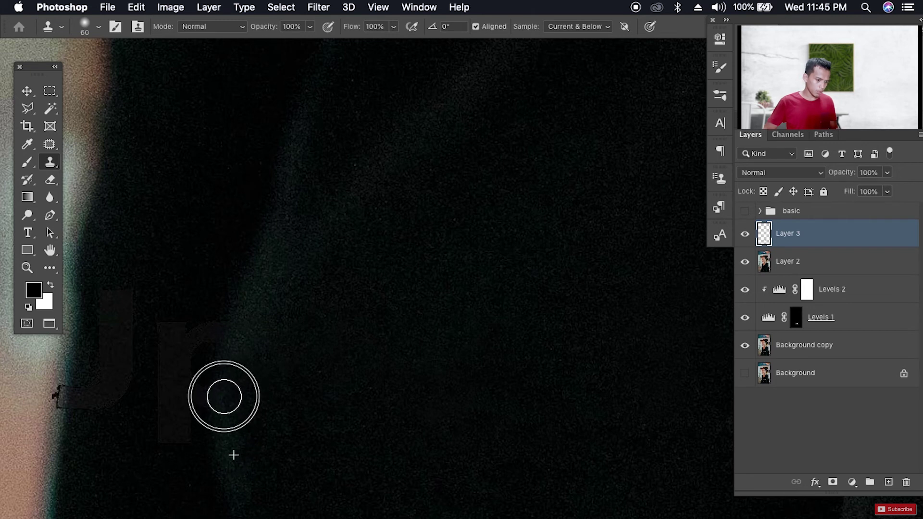
pyautogui.moveTo(225, 333); pyautogui.dragTo(224, 385)
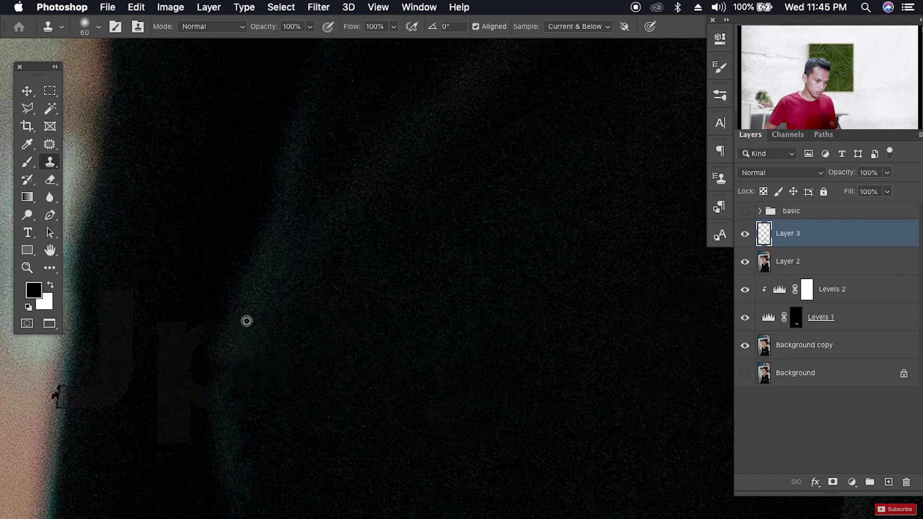
pyautogui.moveTo(219, 368); pyautogui.dragTo(218, 381)
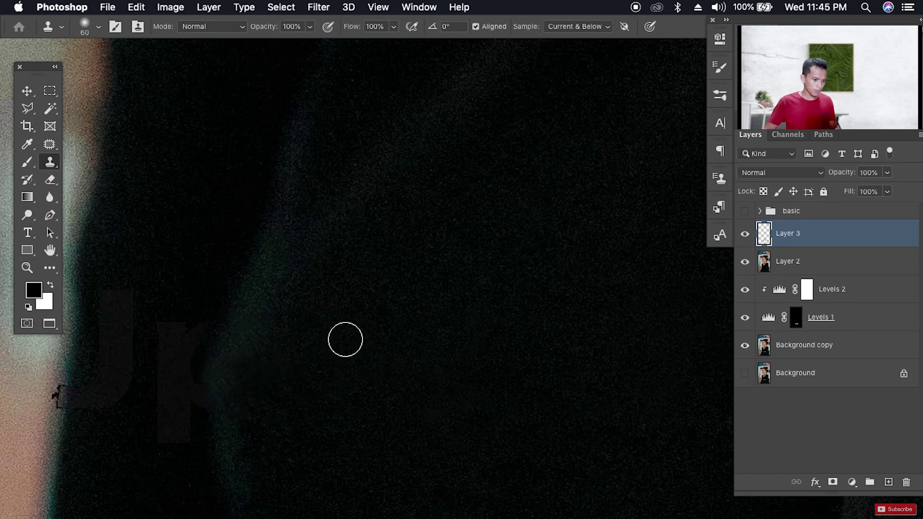
# Step: Clone dark fabric over the vertical stem of the letter "p"
pyautogui.keyDown('alt'); pyautogui.click(211, 270); pyautogui.keyUp('alt')
pyautogui.moveTo(189, 319)
pyautogui.mouseDown()
pyautogui.moveTo(187, 350)
pyautogui.moveTo(198, 327)
pyautogui.moveTo(189, 402)
pyautogui.mouseUp()
pyautogui.keyDown('alt'); pyautogui.click(218, 263); pyautogui.keyUp('alt')
pyautogui.keyDown('alt'); pyautogui.click(199, 291); pyautogui.keyUp('alt')
pyautogui.moveTo(169, 325); pyautogui.dragTo(168, 346)
pyautogui.moveTo(177, 457)
pyautogui.mouseDown()
pyautogui.moveTo(173, 416)
pyautogui.moveTo(173, 452)
pyautogui.moveTo(161, 432)
pyautogui.moveTo(164, 374)
pyautogui.moveTo(186, 459)
pyautogui.moveTo(180, 411)
pyautogui.moveTo(193, 350)
pyautogui.moveTo(170, 372)
pyautogui.moveTo(187, 419)
pyautogui.moveTo(187, 357)
pyautogui.moveTo(190, 376)
pyautogui.mouseUp()
pyautogui.keyDown('alt'); pyautogui.click(187, 427); pyautogui.keyUp('alt')
pyautogui.click(181, 403)
pyautogui.keyDown('alt'); pyautogui.click(189, 330); pyautogui.keyUp('alt')
# Step: Clone dark fabric over the stem and curve of the letter "J"
pyautogui.moveTo(235, 338); pyautogui.dragTo(338, 322)
pyautogui.keyDown('alt'); pyautogui.click(298, 282); pyautogui.keyUp('alt')
pyautogui.moveTo(298, 282); pyautogui.dragTo(271, 298)
pyautogui.click(296, 314)
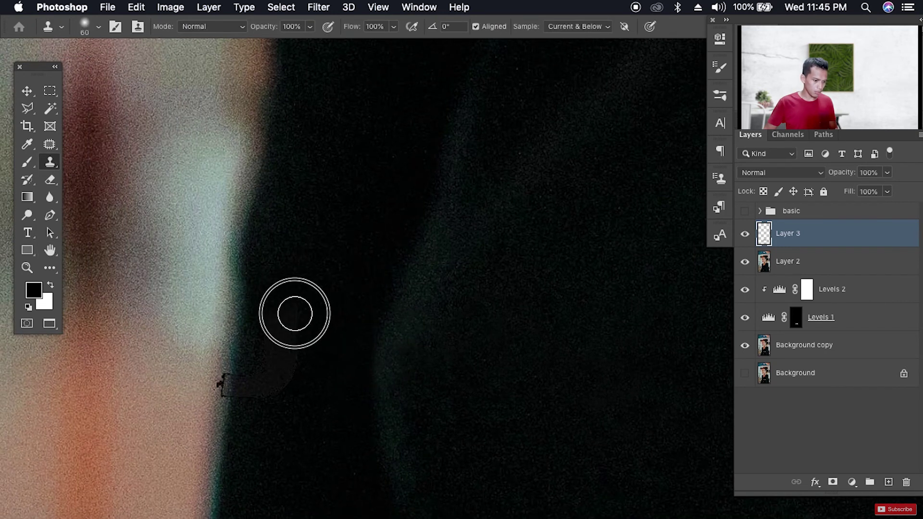
pyautogui.click(294, 334)
pyautogui.click(298, 358)
pyautogui.click(279, 335)
pyautogui.click(278, 350)
pyautogui.click(282, 365)
pyautogui.click(274, 381)
# Step: Cover the end of the "J" hook and, with a 97 px brush, the leftover mark along the fabric's edge
pyautogui.click(251, 375)
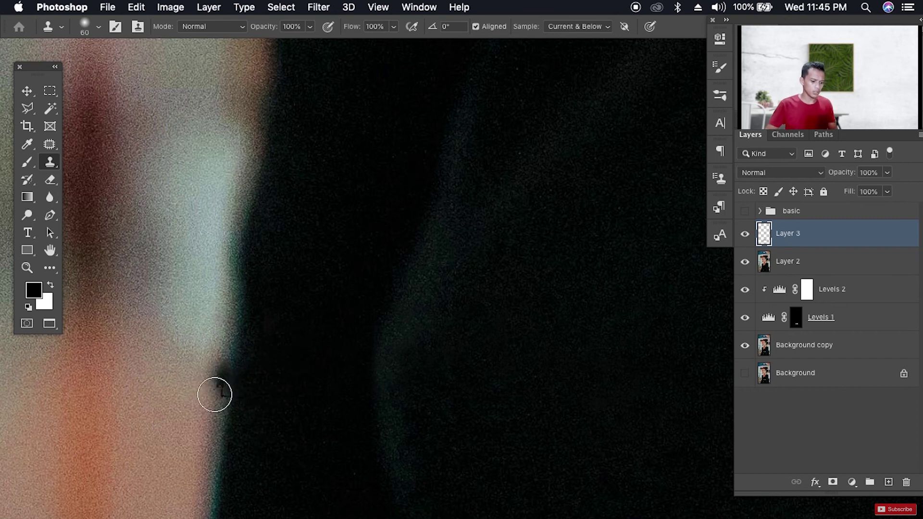
pyautogui.moveTo(270, 455); pyautogui.dragTo(310, 390)
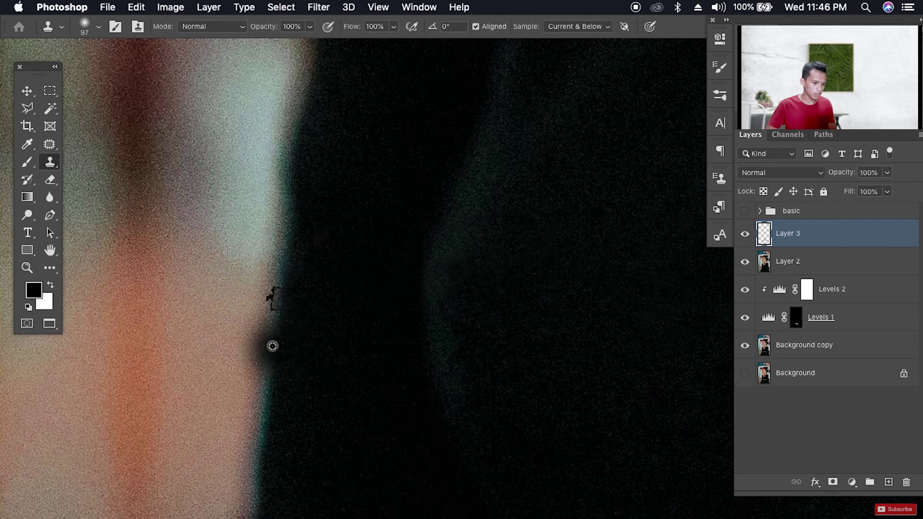
pyautogui.moveTo(279, 291); pyautogui.dragTo(275, 299)
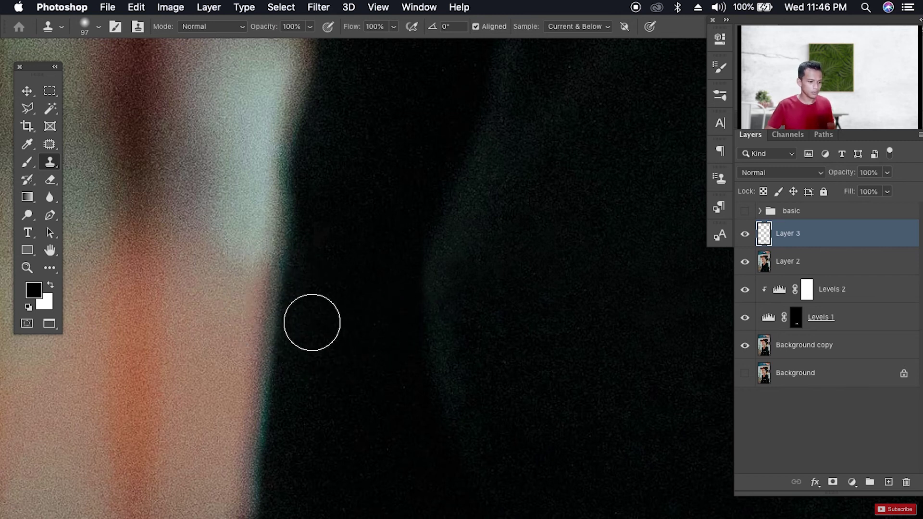
# Step: Reduce the Clone Stamp brush and touch up the faint fabric fold where the letter "p" was
pyautogui.press('space')
pyautogui.moveTo(402, 362); pyautogui.dragTo(324, 386)
pyautogui.hotkey('alt', 'space')
pyautogui.moveTo(451, 376)
pyautogui.mouseDown()
pyautogui.moveTo(401, 379)
pyautogui.moveTo(471, 383)
pyautogui.moveTo(410, 381)
pyautogui.moveTo(404, 365)
pyautogui.mouseUp()
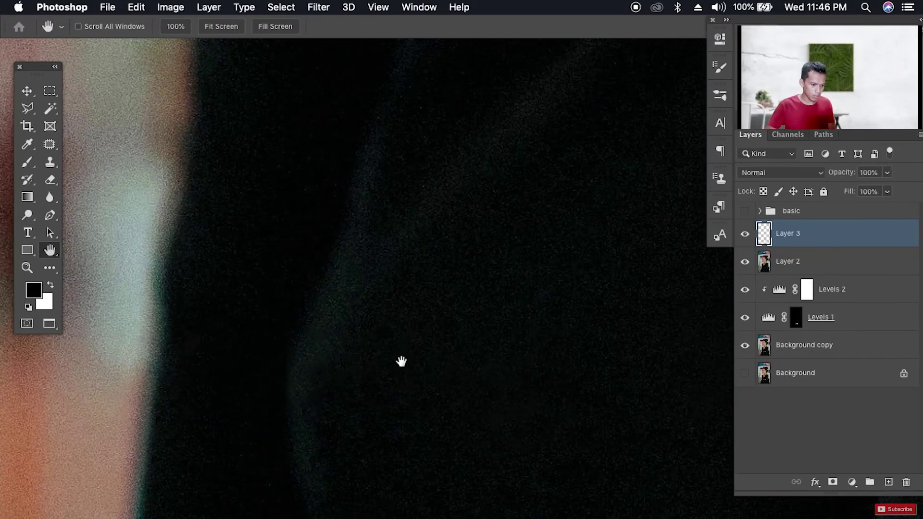
pyautogui.moveTo(355, 328)
pyautogui.keyDown('ctrl'); pyautogui.keyDown('alt'); pyautogui.mouseDown()
pyautogui.moveTo(333, 326)
pyautogui.moveTo(321, 346)
pyautogui.mouseUp(); pyautogui.keyUp('alt'); pyautogui.keyUp('ctrl')
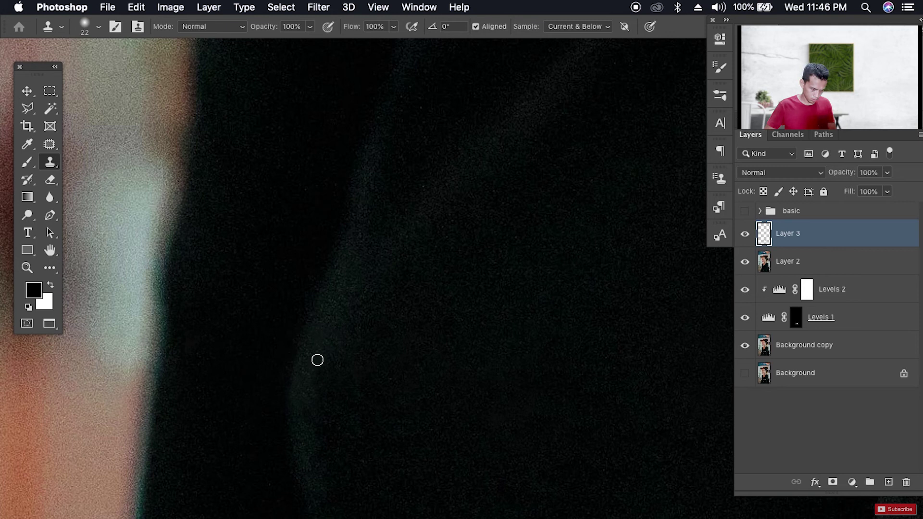
pyautogui.keyDown('ctrl'); pyautogui.keyDown('alt'); pyautogui.moveTo(317, 347); pyautogui.dragTo(324, 353); pyautogui.keyUp('alt'); pyautogui.keyUp('ctrl')
pyautogui.keyDown('alt'); pyautogui.click(328, 342); pyautogui.keyUp('alt')
pyautogui.moveTo(309, 383); pyautogui.dragTo(308, 435)
# Step: Go to the watermark's final letters "ns" and set the Clone Stamp brush to 65 px
pyautogui.press('space')
pyautogui.keyDown('alt'); pyautogui.moveTo(407, 379); pyautogui.dragTo(440, 350); pyautogui.keyUp('alt')
pyautogui.moveTo(491, 391); pyautogui.dragTo(422, 419)
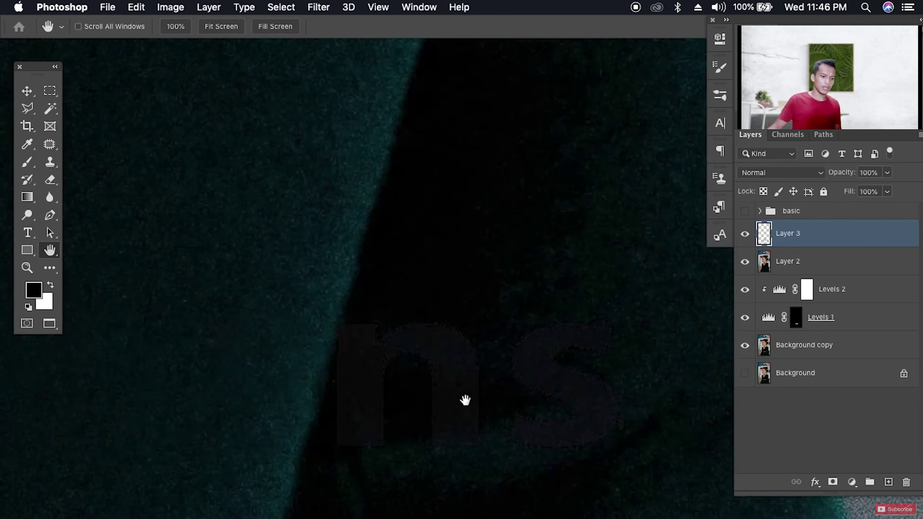
pyautogui.moveTo(361, 402); pyautogui.dragTo(373, 380)
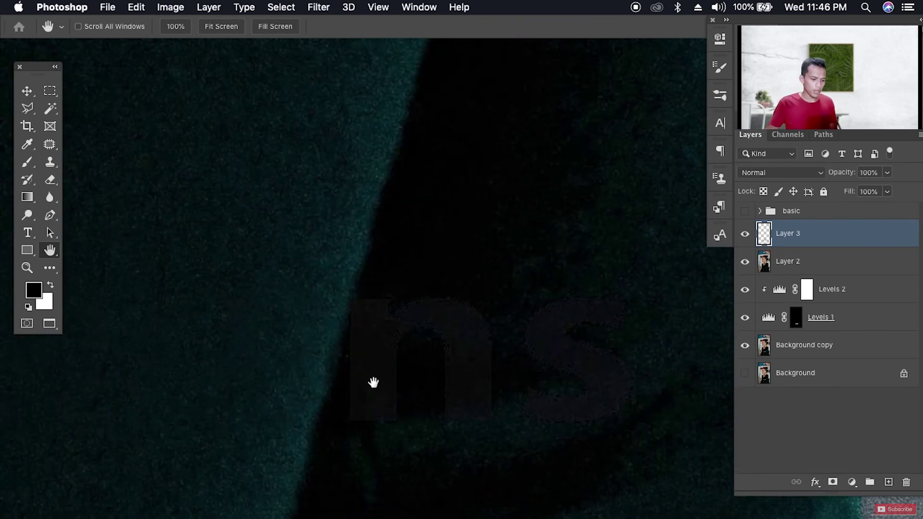
pyautogui.press('s')
pyautogui.moveTo(350, 251)
pyautogui.mouseDown()
pyautogui.moveTo(367, 254)
pyautogui.moveTo(373, 200)
pyautogui.moveTo(367, 247)
pyautogui.mouseUp()
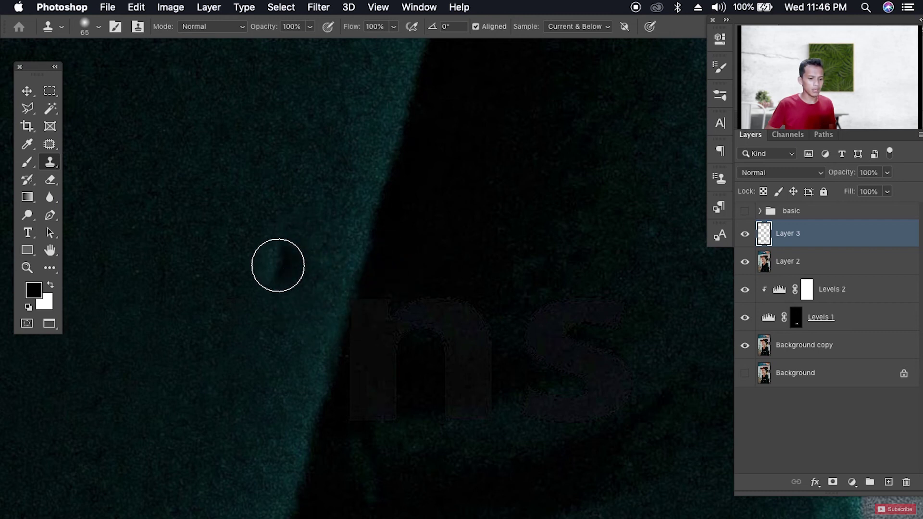
# Step: Examine the Show Overlay option in the Clone Source settings and where that window can be opened
pyautogui.click(719, 178)
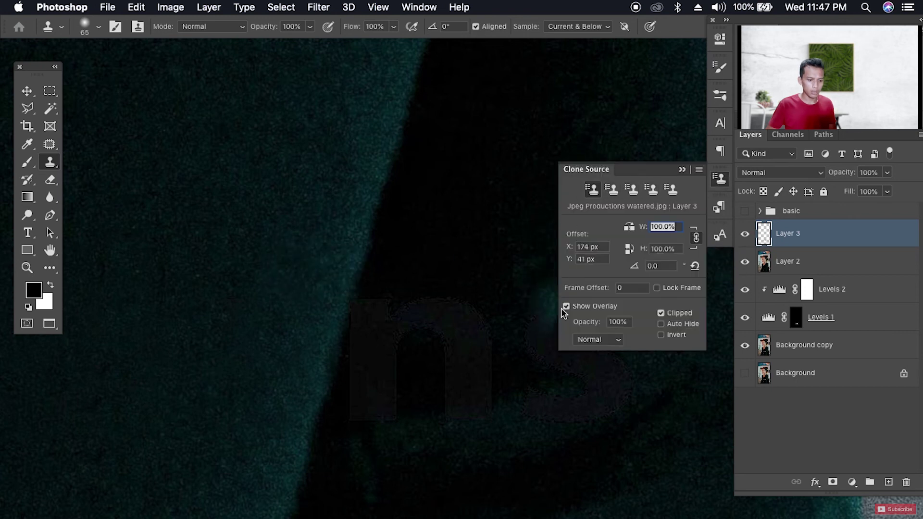
pyautogui.click(684, 169)
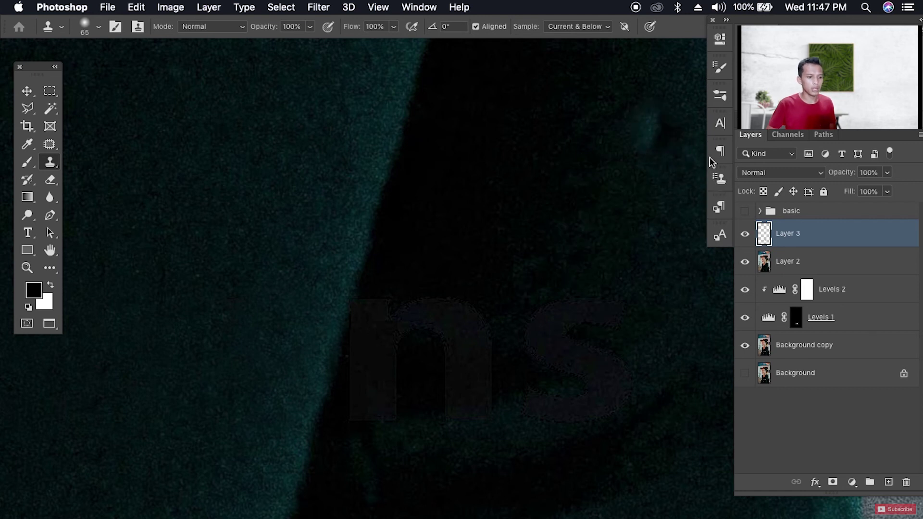
pyautogui.click(418, 7)
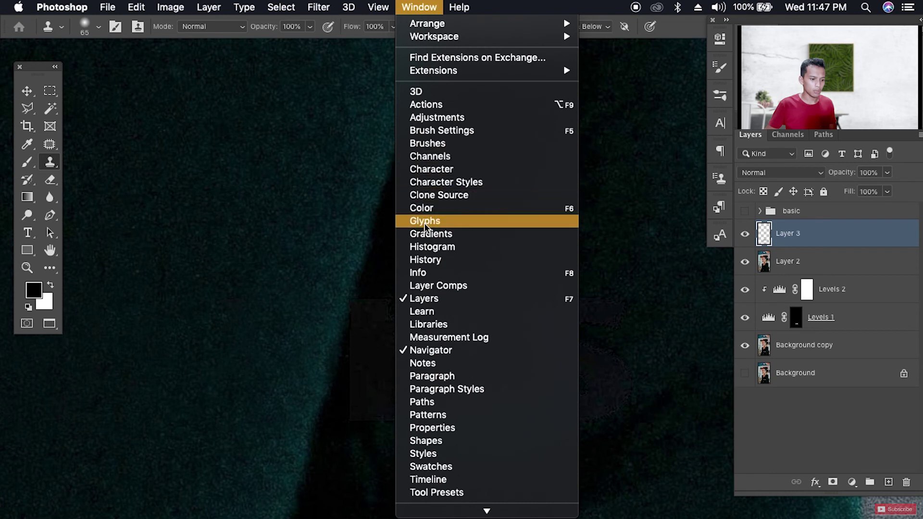
pyautogui.click(512, 5)
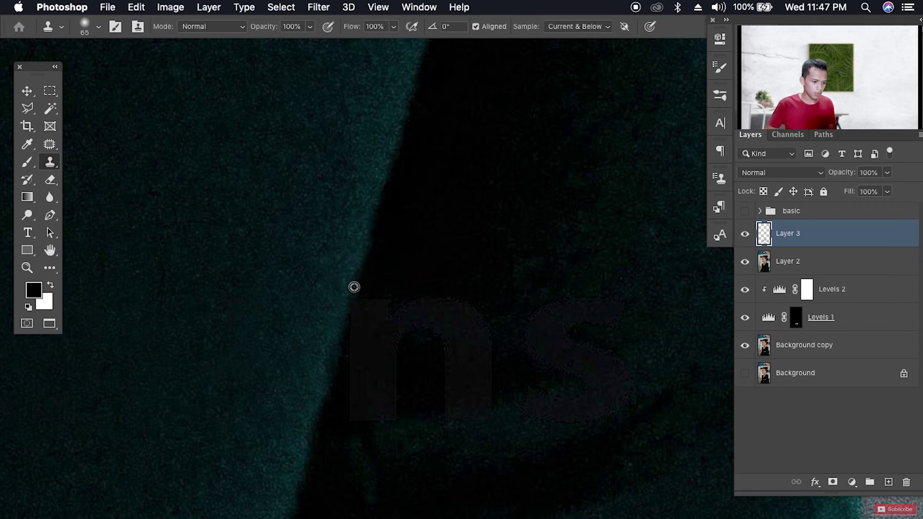
# Step: Clone over the top of the letter "n", then reduce the brush to 17 px and cover the edges of its left stem
pyautogui.moveTo(352, 308)
pyautogui.mouseDown()
pyautogui.moveTo(350, 299)
pyautogui.moveTo(342, 320)
pyautogui.moveTo(350, 274)
pyautogui.moveTo(313, 348)
pyautogui.moveTo(317, 360)
pyautogui.mouseUp()
pyautogui.moveTo(379, 309)
pyautogui.mouseDown()
pyautogui.moveTo(381, 319)
pyautogui.moveTo(423, 284)
pyautogui.moveTo(435, 298)
pyautogui.mouseUp()
pyautogui.moveTo(439, 357); pyautogui.dragTo(418, 359)
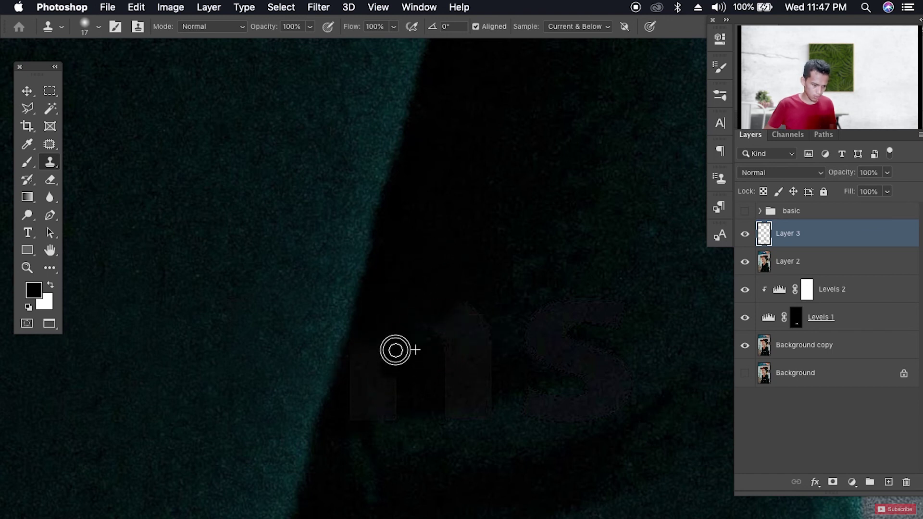
pyautogui.keyDown('alt'); pyautogui.click(412, 382); pyautogui.keyUp('alt')
pyautogui.click(395, 404)
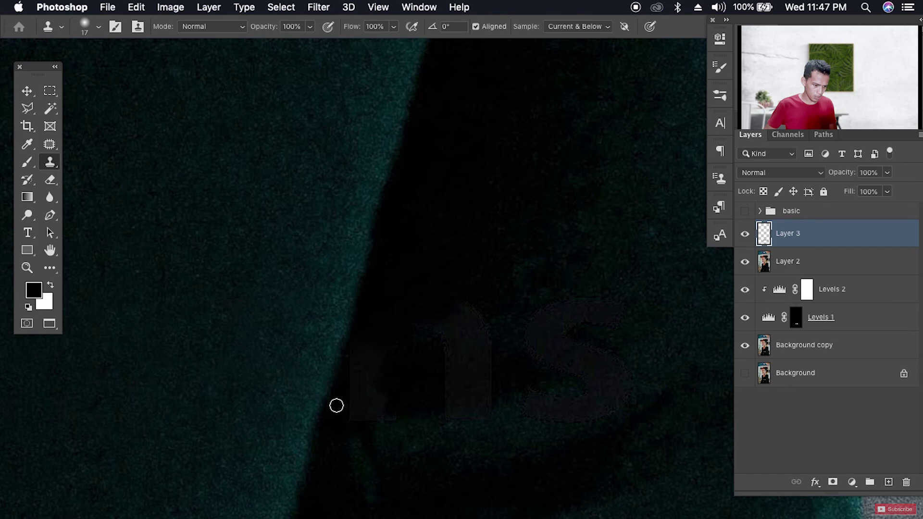
pyautogui.moveTo(351, 393); pyautogui.dragTo(350, 359)
pyautogui.click(351, 393)
pyautogui.keyDown('alt'); pyautogui.click(412, 377); pyautogui.keyUp('alt')
pyautogui.moveTo(376, 400); pyautogui.dragTo(379, 405)
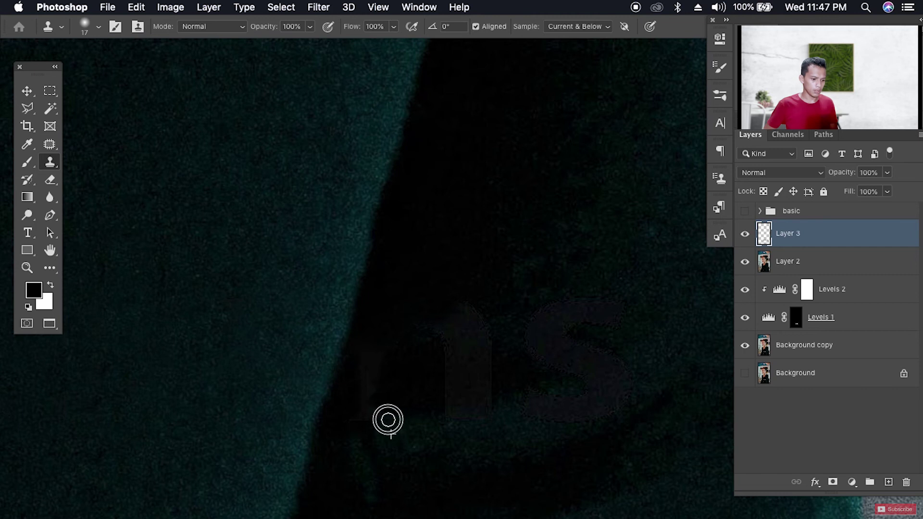
# Step: Clone dark fabric over the rest of the left stem of the letter "n"
pyautogui.moveTo(356, 417)
pyautogui.mouseDown()
pyautogui.moveTo(410, 403)
pyautogui.moveTo(379, 408)
pyautogui.moveTo(400, 395)
pyautogui.moveTo(362, 379)
pyautogui.mouseUp()
pyautogui.click(382, 408)
pyautogui.keyDown('alt'); pyautogui.click(390, 386); pyautogui.keyUp('alt')
pyautogui.keyDown('alt'); pyautogui.click(389, 379); pyautogui.keyUp('alt')
pyautogui.click(364, 395)
pyautogui.keyDown('alt'); pyautogui.click(395, 386); pyautogui.keyUp('alt')
pyautogui.click(370, 368)
pyautogui.click(363, 348)
pyautogui.click(354, 344)
pyautogui.click(380, 352)
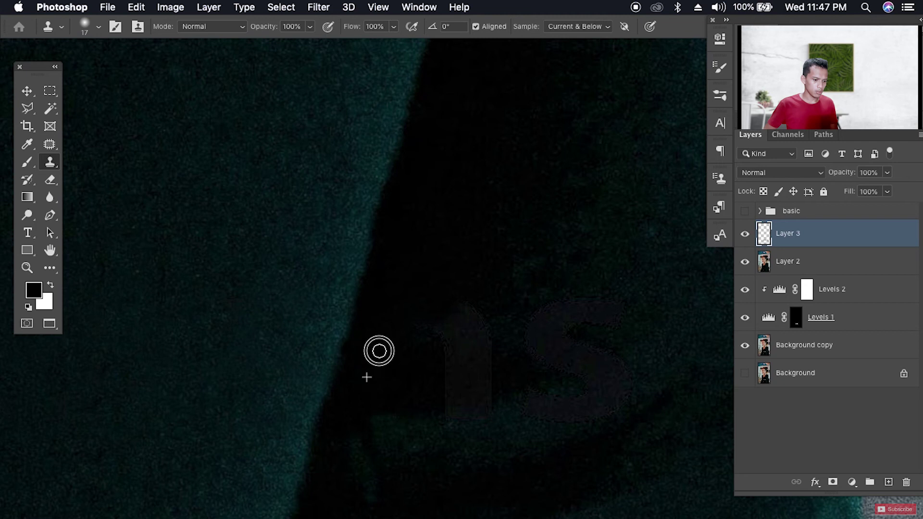
pyautogui.click(393, 350)
# Step: Clone over the remaining arch of the letter "n" with the brush enlarged to 36 px
pyautogui.keyDown('alt'); pyautogui.click(418, 343); pyautogui.keyUp('alt')
pyautogui.moveTo(423, 333); pyautogui.dragTo(437, 332)
pyautogui.click(477, 307)
pyautogui.click(481, 312)
pyautogui.click(451, 311)
pyautogui.click(461, 326)
pyautogui.moveTo(461, 326); pyautogui.dragTo(455, 330)
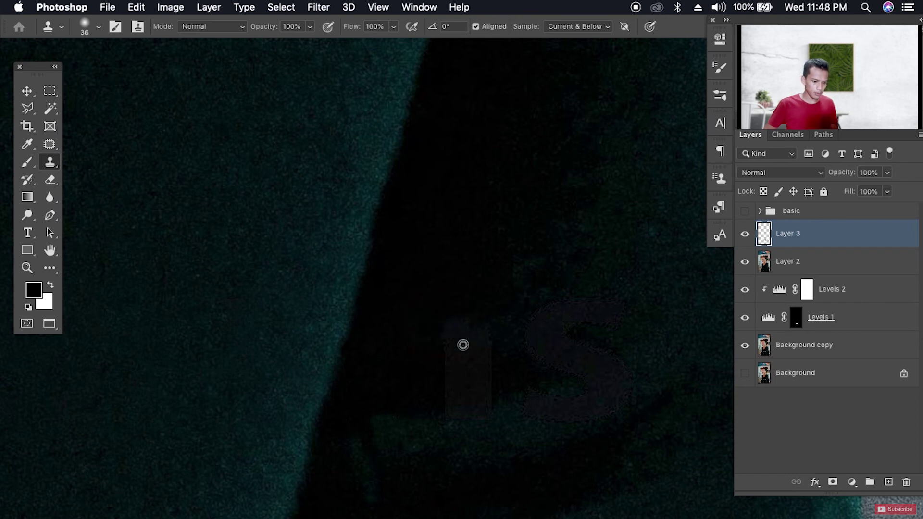
# Step: Cover the right stem of the letter "n" with dark fabric cloned from beside it
pyautogui.keyDown('alt'); pyautogui.click(412, 374); pyautogui.keyUp('alt')
pyautogui.moveTo(453, 384)
pyautogui.mouseDown()
pyautogui.moveTo(451, 375)
pyautogui.moveTo(473, 380)
pyautogui.moveTo(440, 394)
pyautogui.moveTo(486, 417)
pyautogui.mouseUp()
pyautogui.keyDown('alt'); pyautogui.click(417, 378); pyautogui.keyUp('alt')
pyautogui.keyDown('alt'); pyautogui.click(432, 442); pyautogui.keyUp('alt')
pyautogui.moveTo(449, 389)
pyautogui.mouseDown()
pyautogui.moveTo(496, 381)
pyautogui.moveTo(440, 379)
pyautogui.mouseUp()
pyautogui.keyDown('alt'); pyautogui.click(423, 344); pyautogui.keyUp('alt')
pyautogui.moveTo(453, 342)
pyautogui.mouseDown()
pyautogui.moveTo(443, 339)
pyautogui.moveTo(480, 339)
pyautogui.mouseUp()
pyautogui.keyDown('alt'); pyautogui.click(465, 297); pyautogui.keyUp('alt')
pyautogui.click(455, 321)
# Step: Blend the fabric where the right stem of the "n" was by cloning from both sides
pyautogui.keyDown('alt'); pyautogui.click(500, 336); pyautogui.keyUp('alt')
pyautogui.keyDown('alt'); pyautogui.click(467, 337); pyautogui.keyUp('alt')
pyautogui.click(483, 350)
pyautogui.keyDown('alt'); pyautogui.click(459, 353); pyautogui.keyUp('alt')
pyautogui.keyDown('alt'); pyautogui.click(497, 339); pyautogui.keyUp('alt')
pyautogui.moveTo(487, 352)
pyautogui.mouseDown()
pyautogui.moveTo(463, 337)
pyautogui.moveTo(451, 342)
pyautogui.moveTo(437, 376)
pyautogui.moveTo(477, 371)
pyautogui.moveTo(385, 396)
pyautogui.moveTo(364, 390)
pyautogui.moveTo(462, 366)
pyautogui.mouseUp()
pyautogui.keyDown('alt'); pyautogui.click(507, 334); pyautogui.keyUp('alt')
pyautogui.keyDown('alt'); pyautogui.click(437, 377); pyautogui.keyUp('alt')
pyautogui.keyDown('alt'); pyautogui.click(437, 371); pyautogui.keyUp('alt')
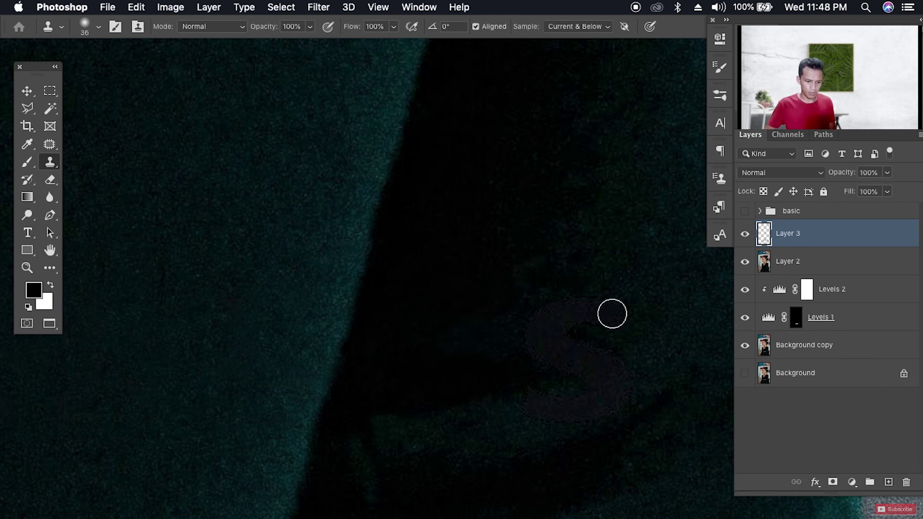
# Step: Clone dark fabric over the upper curve of the remaining letter "s"
pyautogui.keyDown('alt'); pyautogui.click(642, 276); pyautogui.keyUp('alt')
pyautogui.moveTo(617, 308)
pyautogui.mouseDown()
pyautogui.moveTo(575, 300)
pyautogui.moveTo(576, 316)
pyautogui.moveTo(537, 321)
pyautogui.moveTo(588, 315)
pyautogui.moveTo(549, 321)
pyautogui.moveTo(542, 348)
pyautogui.mouseUp()
pyautogui.keyDown('alt'); pyautogui.click(625, 291); pyautogui.keyUp('alt')
pyautogui.keyDown('alt'); pyautogui.click(581, 279); pyautogui.keyUp('alt')
pyautogui.keyDown('alt'); pyautogui.click(625, 296); pyautogui.keyUp('alt')
pyautogui.keyDown('alt'); pyautogui.click(499, 332); pyautogui.keyUp('alt')
pyautogui.keyDown('alt'); pyautogui.click(524, 382); pyautogui.keyUp('alt')
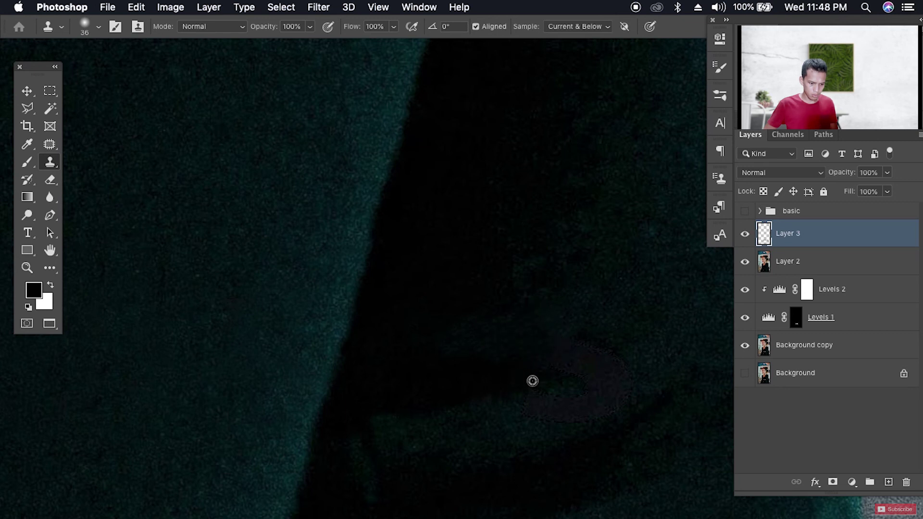
# Step: Clone nearby fabric over the middle stroke of the letter "s", sampling from both sides
pyautogui.keyDown('alt'); pyautogui.click(625, 341); pyautogui.keyUp('alt')
pyautogui.moveTo(594, 348)
pyautogui.mouseDown()
pyautogui.moveTo(547, 351)
pyautogui.moveTo(603, 348)
pyautogui.moveTo(566, 369)
pyautogui.moveTo(626, 373)
pyautogui.moveTo(604, 391)
pyautogui.mouseUp()
pyautogui.keyDown('alt'); pyautogui.click(535, 306); pyautogui.keyUp('alt')
pyautogui.keyDown('alt'); pyautogui.click(613, 350); pyautogui.keyUp('alt')
pyautogui.keyDown('alt'); pyautogui.click(554, 370); pyautogui.keyUp('alt')
pyautogui.keyDown('alt'); pyautogui.click(649, 359); pyautogui.keyUp('alt')
# Step: Cover the bottom curve of the letter "s" with fabric cloned from the fold beside it
pyautogui.keyDown('alt'); pyautogui.click(513, 420); pyautogui.keyUp('alt')
pyautogui.click(561, 410)
pyautogui.moveTo(551, 404)
pyautogui.mouseDown()
pyautogui.moveTo(574, 421)
pyautogui.moveTo(599, 408)
pyautogui.mouseUp()
pyautogui.keyDown('alt'); pyautogui.click(574, 403); pyautogui.keyUp('alt')
pyautogui.click(594, 386)
pyautogui.keyDown('alt'); pyautogui.click(574, 412); pyautogui.keyUp('alt')
pyautogui.click(609, 398)
# Step: Clone out the right-hand bend of the letter "s" using fabric sampled just beside it
pyautogui.keyDown('alt'); pyautogui.click(639, 359); pyautogui.keyUp('alt')
pyautogui.moveTo(601, 366)
pyautogui.mouseDown()
pyautogui.moveTo(593, 373)
pyautogui.moveTo(614, 381)
pyautogui.moveTo(603, 388)
pyautogui.mouseUp()
pyautogui.keyDown('alt'); pyautogui.click(635, 368); pyautogui.keyUp('alt')
pyautogui.keyDown('alt'); pyautogui.click(640, 372); pyautogui.keyUp('alt')
pyautogui.click(594, 393)
# Step: Blend the lighter fold and the shadow above it where the lower part of the "s" was
pyautogui.keyDown('alt'); pyautogui.click(505, 416); pyautogui.keyUp('alt')
pyautogui.moveTo(498, 413)
pyautogui.mouseDown()
pyautogui.moveTo(546, 394)
pyautogui.moveTo(501, 402)
pyautogui.moveTo(476, 422)
pyautogui.moveTo(539, 391)
pyautogui.mouseUp()
pyautogui.keyDown('alt'); pyautogui.click(557, 400); pyautogui.keyUp('alt')
pyautogui.keyDown('alt'); pyautogui.click(610, 399); pyautogui.keyUp('alt')
pyautogui.moveTo(604, 387)
pyautogui.mouseDown()
pyautogui.moveTo(612, 385)
pyautogui.moveTo(581, 396)
pyautogui.mouseUp()
pyautogui.keyDown('alt'); pyautogui.click(557, 419); pyautogui.keyUp('alt')
pyautogui.moveTo(476, 377)
pyautogui.mouseDown()
pyautogui.moveTo(498, 381)
pyautogui.moveTo(490, 380)
pyautogui.moveTo(599, 355)
pyautogui.mouseUp()
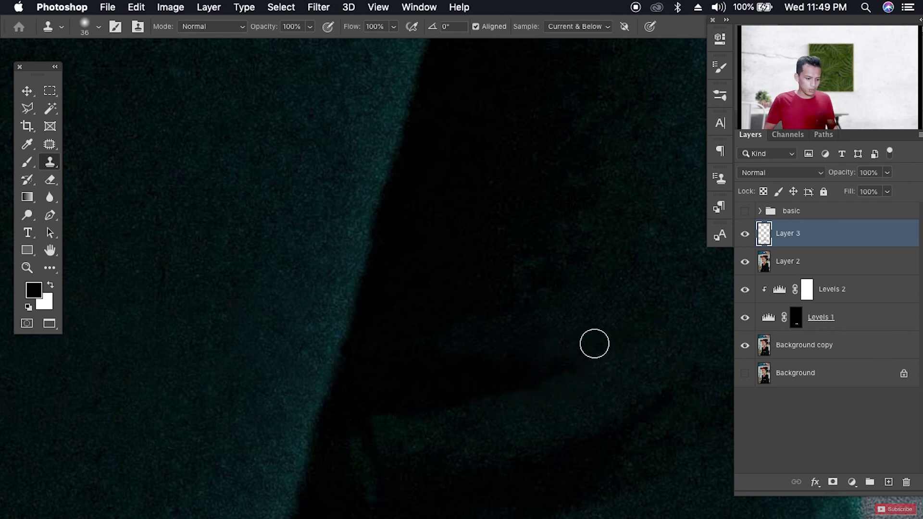
# Step: Extend the dark shadow along the fold's upper edge by cloning, reducing the brush to 20 px
pyautogui.keyDown('alt'); pyautogui.click(542, 358); pyautogui.keyUp('alt')
pyautogui.click(562, 357)
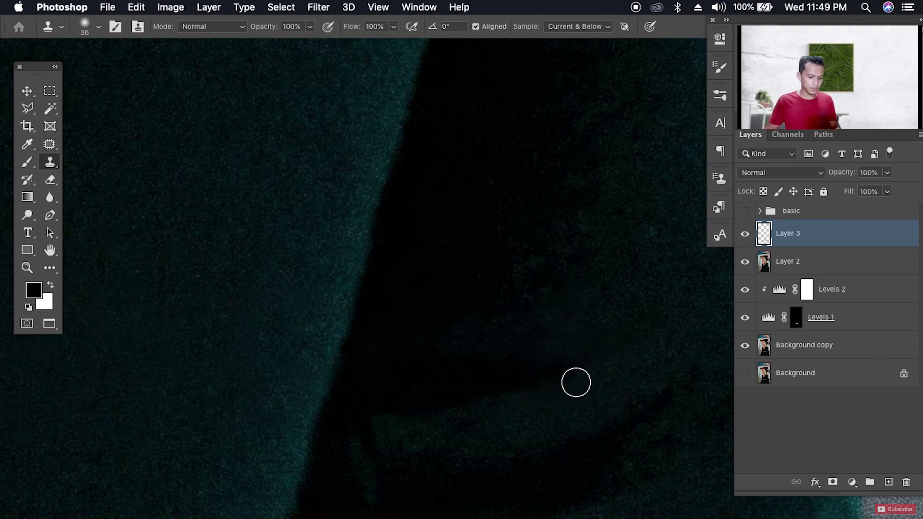
pyautogui.press('g')
pyautogui.press('h')
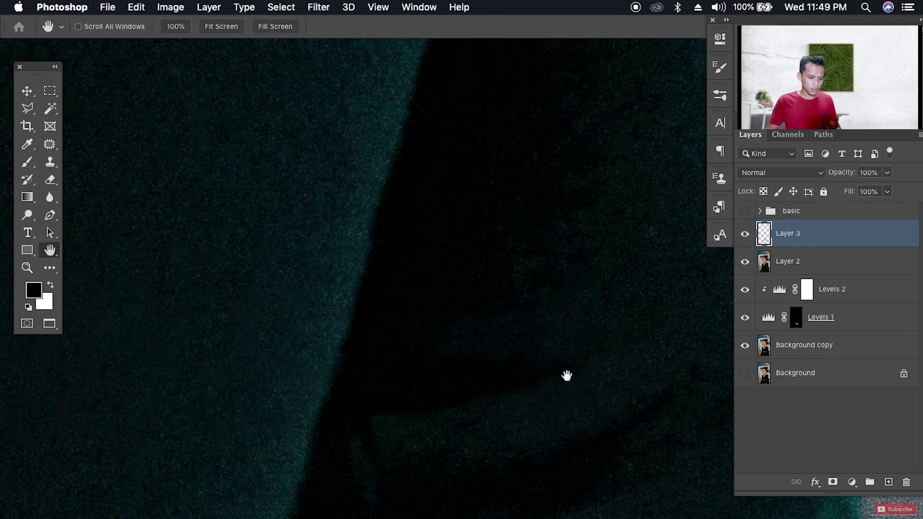
pyautogui.press('s')
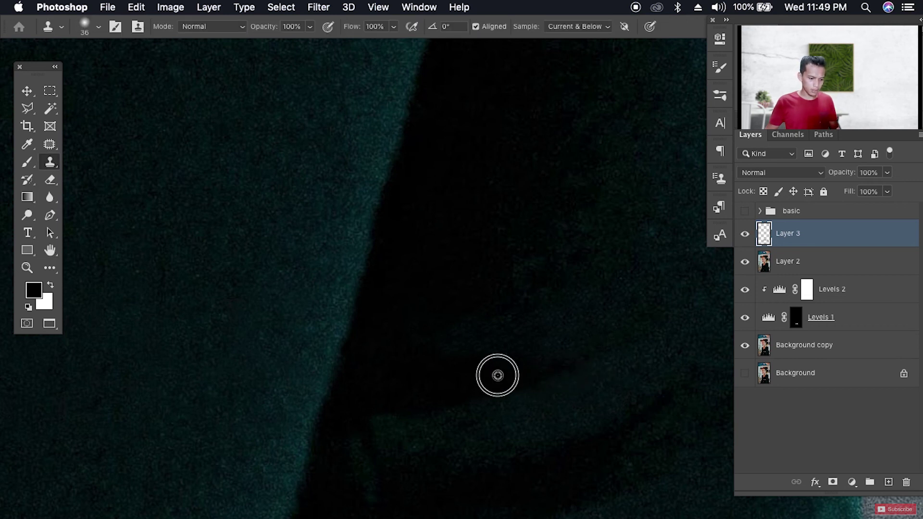
pyautogui.moveTo(497, 373)
pyautogui.mouseDown()
pyautogui.moveTo(486, 379)
pyautogui.moveTo(542, 372)
pyautogui.moveTo(488, 371)
pyautogui.moveTo(500, 371)
pyautogui.mouseUp()
pyautogui.keyDown('alt'); pyautogui.click(480, 376); pyautogui.keyUp('alt')
pyautogui.keyDown('alt'); pyautogui.click(468, 380); pyautogui.keyUp('alt')
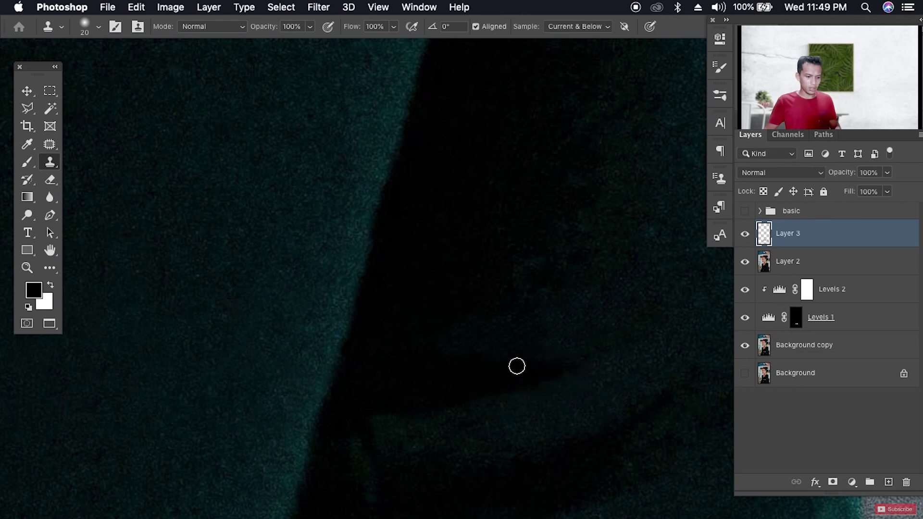
# Step: Rename Layer 3, which holds the cloned retouching, as "Clone"
pyautogui.press('space')
pyautogui.moveTo(596, 367); pyautogui.dragTo(537, 353)
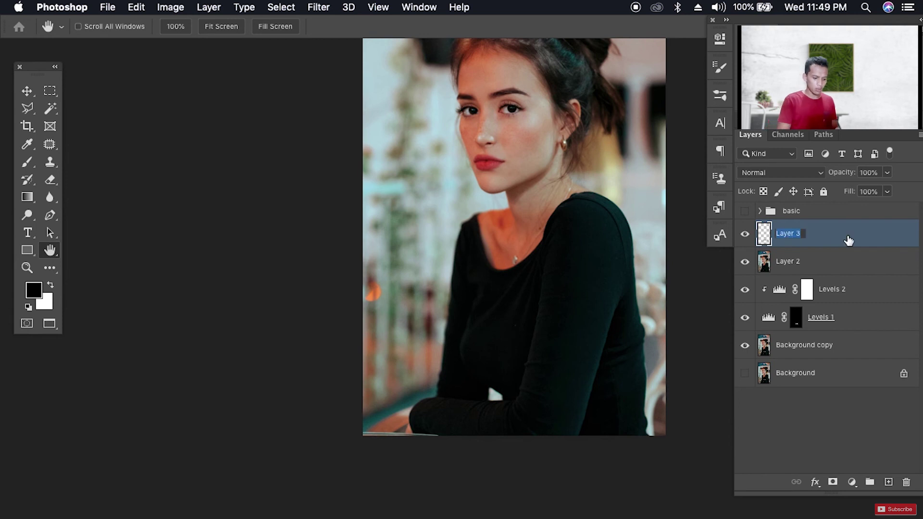
pyautogui.write('Clone')
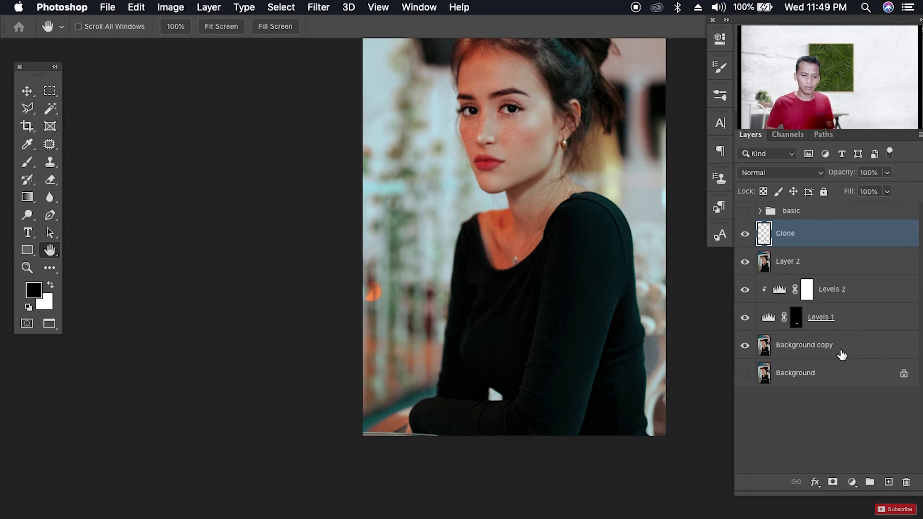
# Step: Group all layers from "Clone" down to "Background copy" and name the group "Advance"
pyautogui.keyDown('shift'); pyautogui.click(862, 350); pyautogui.keyUp('shift')
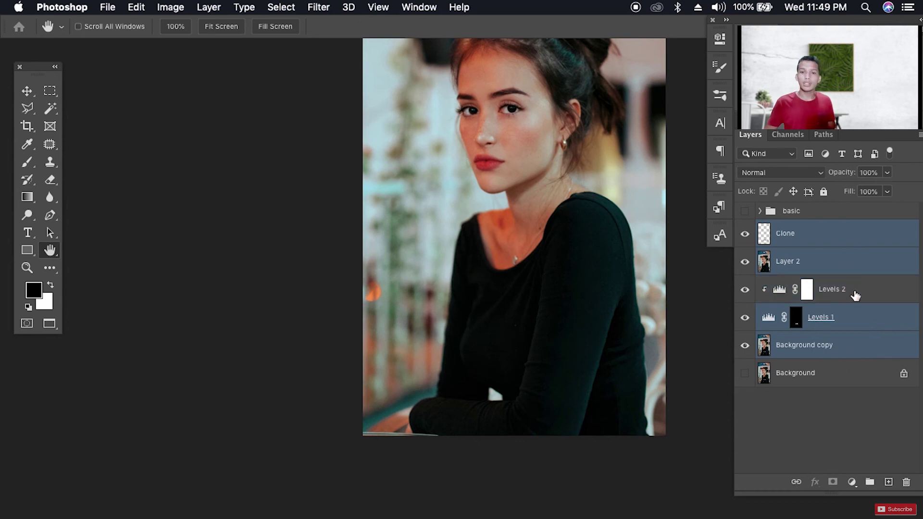
pyautogui.press('super+g')
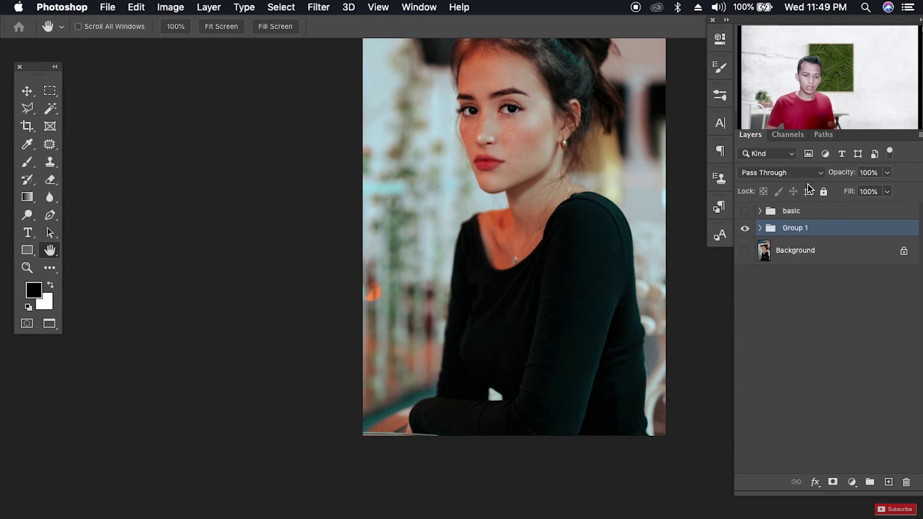
pyautogui.doubleClick(798, 229)
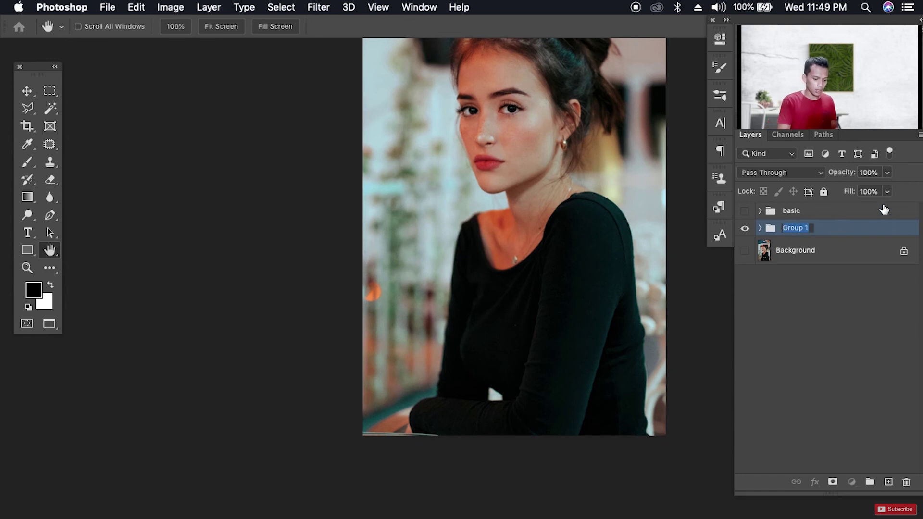
pyautogui.write('Advance')
pyautogui.press('Return')
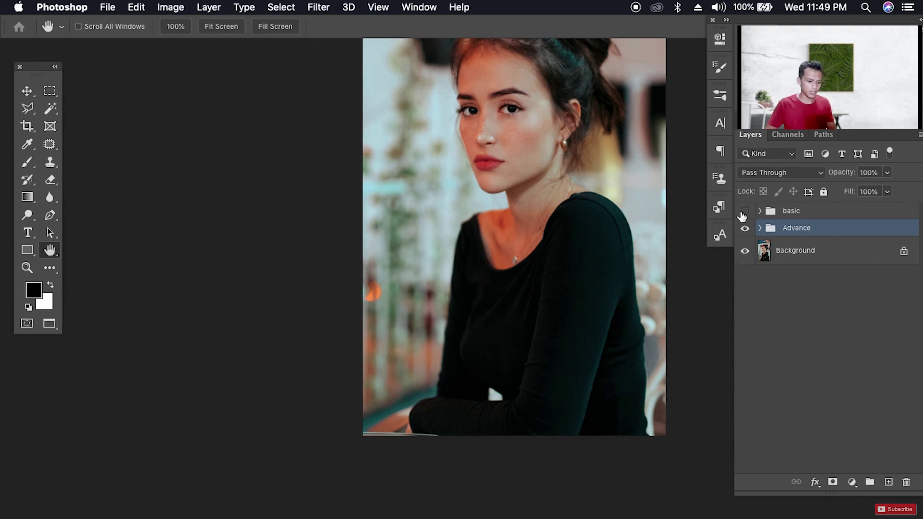
# Step: Compare the dress before and after the retouch by hiding and reshowing the "Advance" group
pyautogui.moveTo(503, 274); pyautogui.dragTo(416, 332)
pyautogui.moveTo(400, 335); pyautogui.dragTo(491, 243)
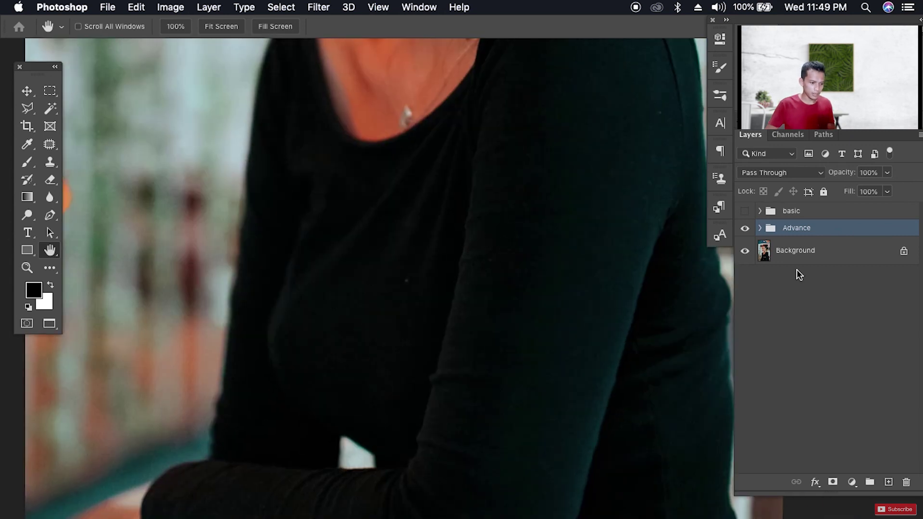
pyautogui.click(745, 229)
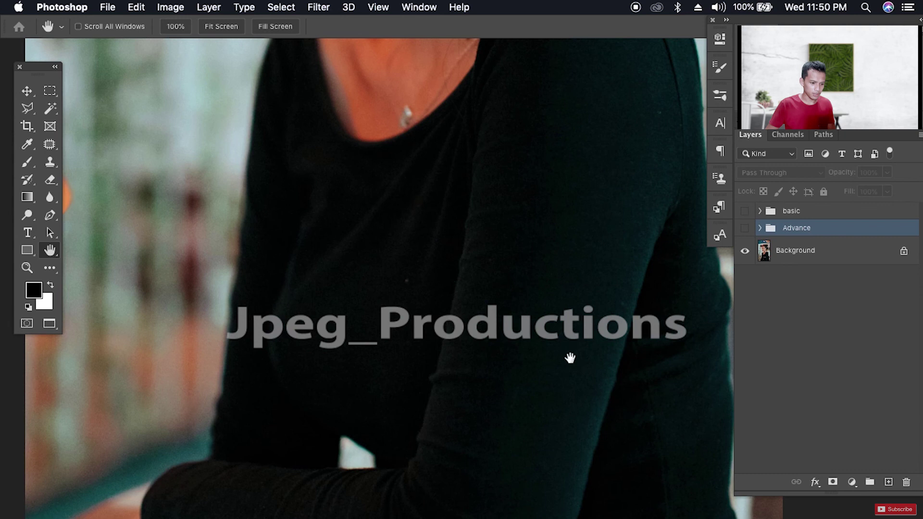
pyautogui.moveTo(515, 379); pyautogui.dragTo(532, 327)
pyautogui.click(745, 228)
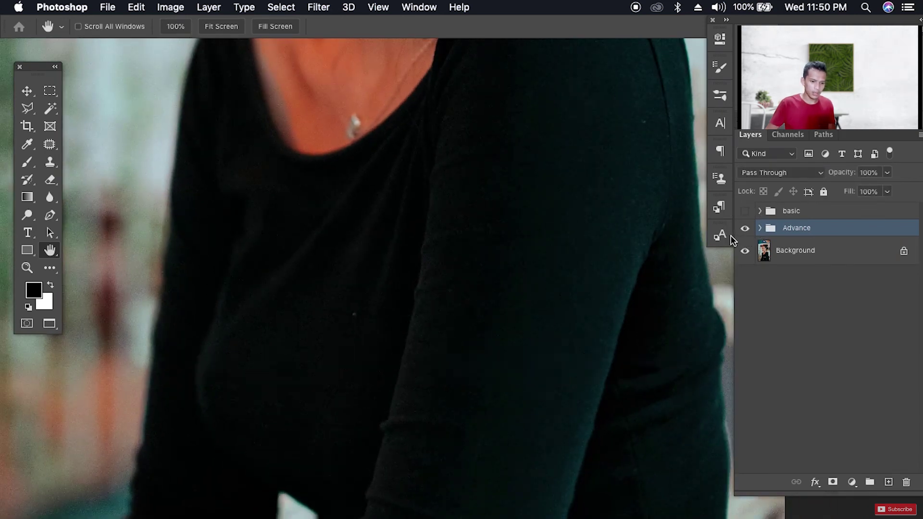
# Step: Show the "basic" group without "Advance" and examine the fabric where the watermark was
pyautogui.click(743, 212)
pyautogui.click(745, 228)
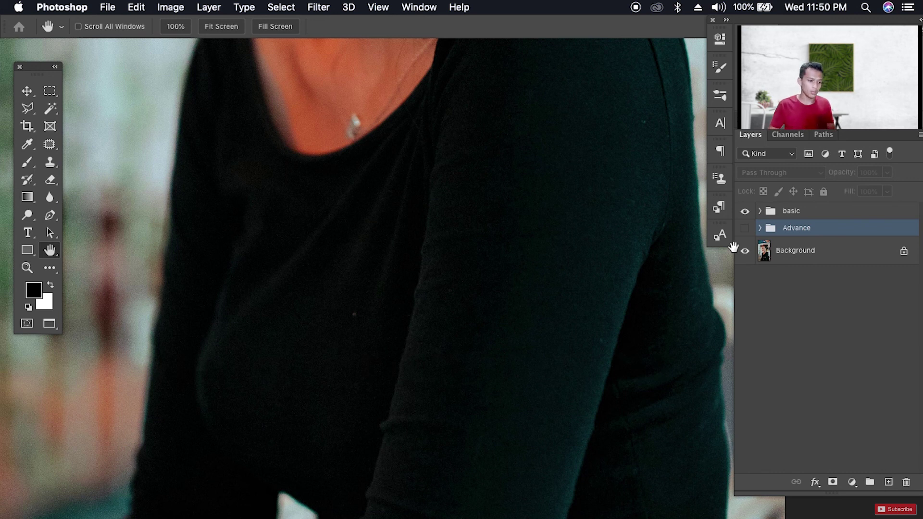
pyautogui.moveTo(346, 340); pyautogui.dragTo(377, 324)
pyautogui.moveTo(288, 356); pyautogui.dragTo(346, 357)
pyautogui.moveTo(519, 335); pyautogui.dragTo(359, 364)
pyautogui.moveTo(560, 371); pyautogui.dragTo(531, 371)
pyautogui.moveTo(597, 375); pyautogui.dragTo(558, 379)
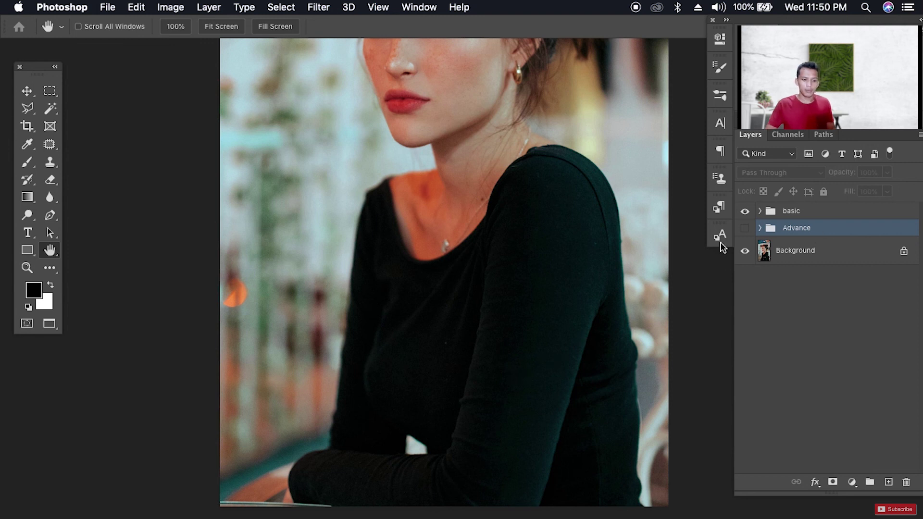
# Step: Turn "Advance" back on and toggle the "basic" group off and on to compare both retouches on the dress
pyautogui.moveTo(484, 317); pyautogui.dragTo(528, 317)
pyautogui.moveTo(596, 317); pyautogui.dragTo(529, 316)
pyautogui.scroll(-5, 528, 316)
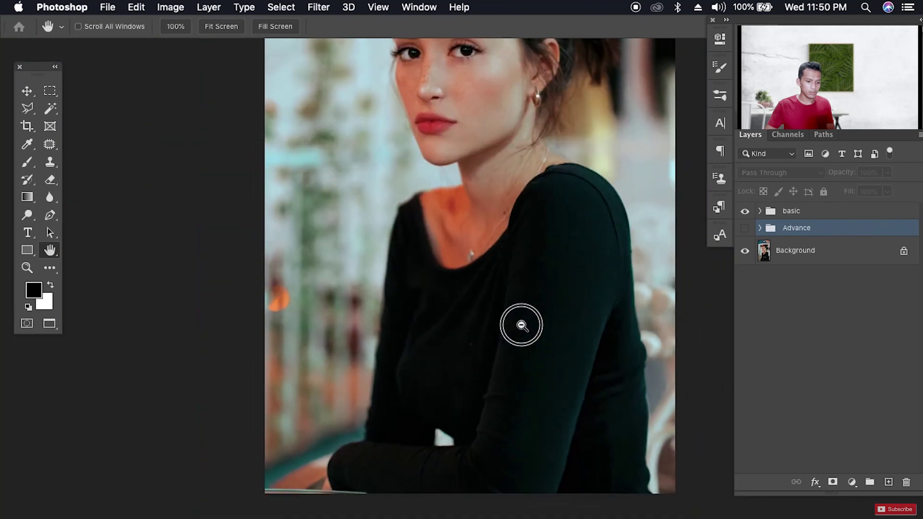
pyautogui.scroll(1, 525, 324)
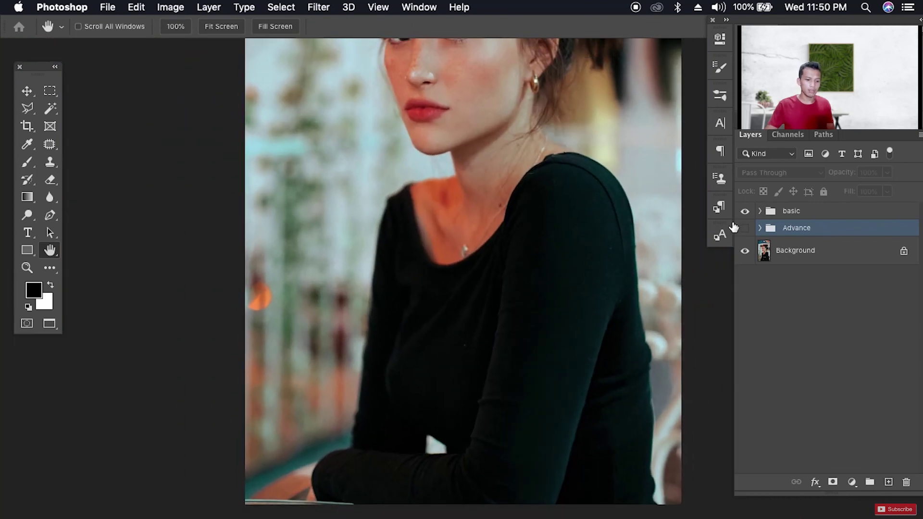
pyautogui.click(745, 228)
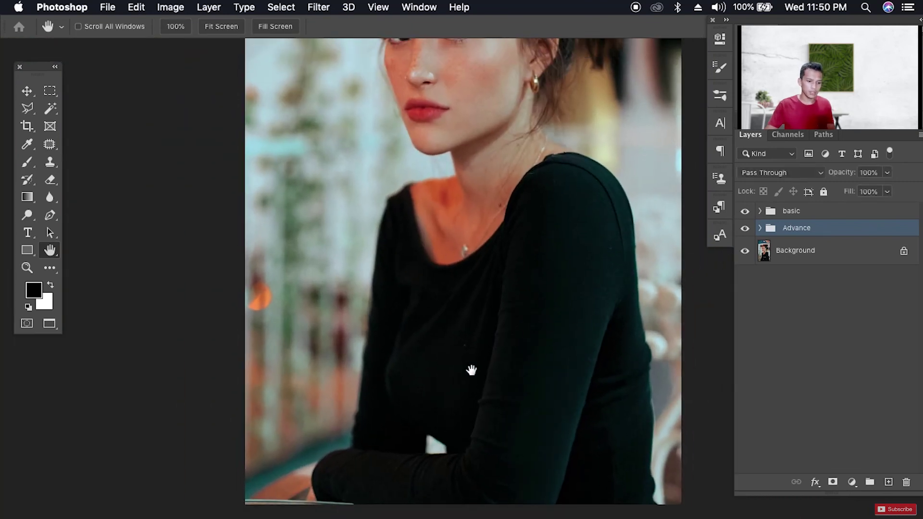
pyautogui.moveTo(471, 371); pyautogui.dragTo(499, 368)
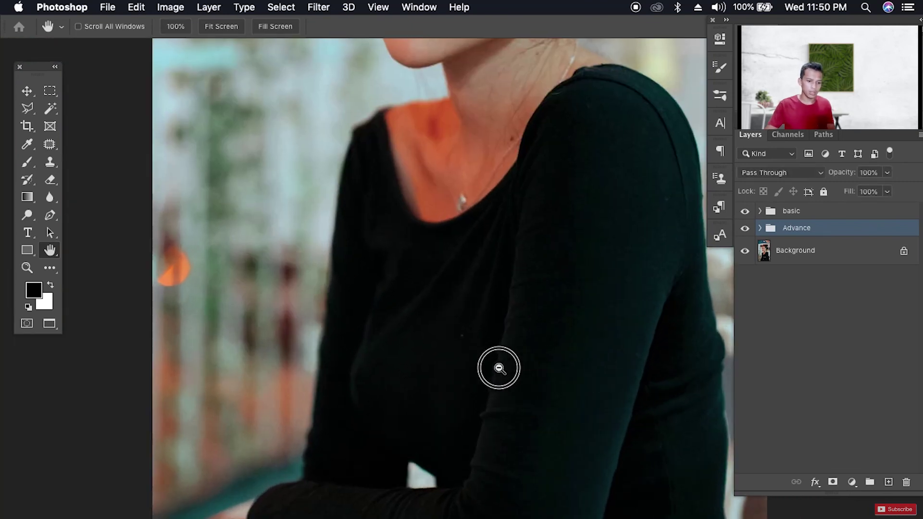
pyautogui.click(745, 212)
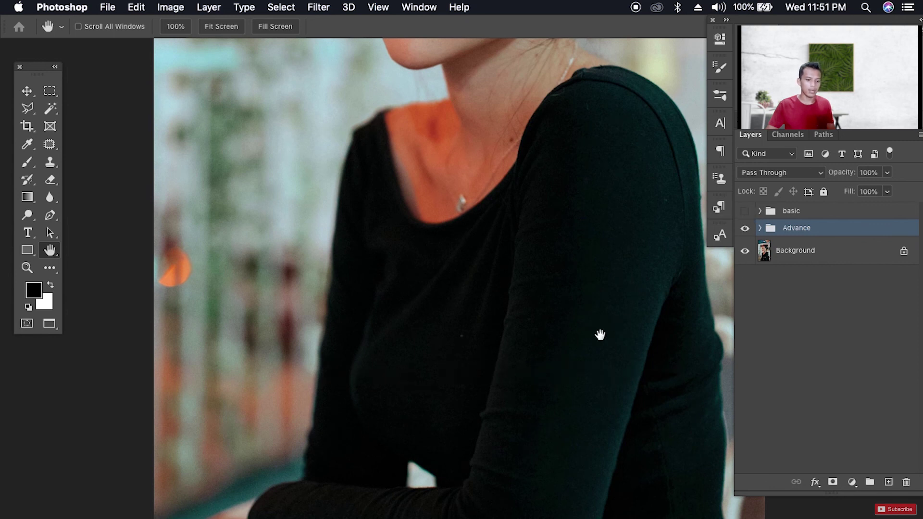
pyautogui.click(745, 212)
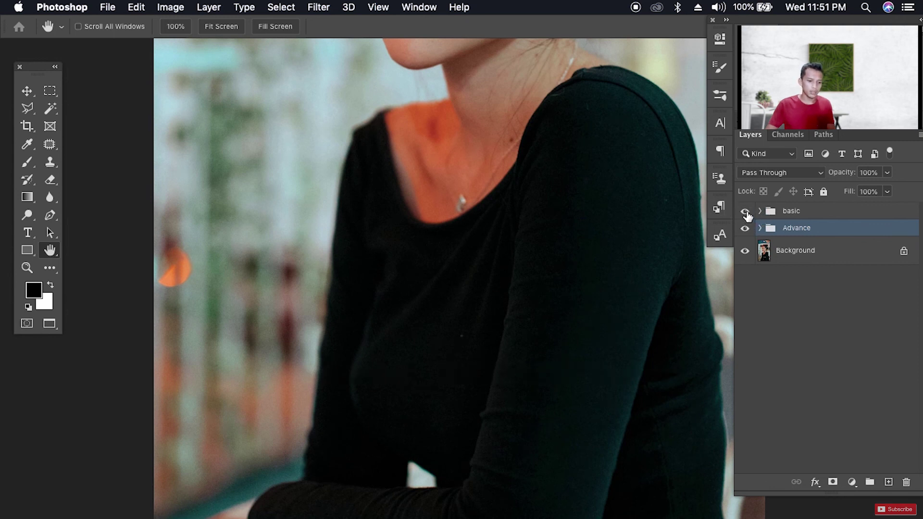
# Step: Switch between the two retouch groups for a last comparison, leaving "basic" hidden and "Advance" shown
pyautogui.moveTo(416, 368); pyautogui.dragTo(507, 340)
pyautogui.moveTo(744, 211); pyautogui.dragTo(745, 230)
pyautogui.click(745, 210)
pyautogui.click(744, 211)
pyautogui.click(745, 228)
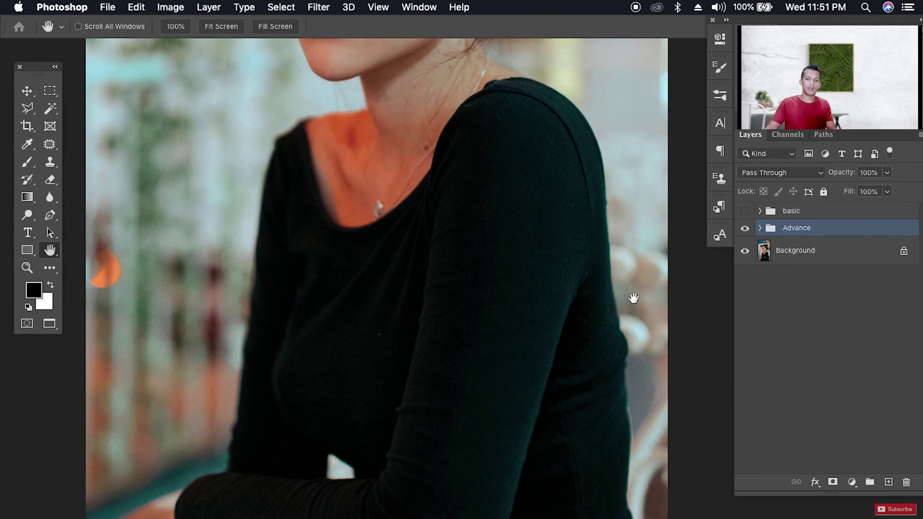